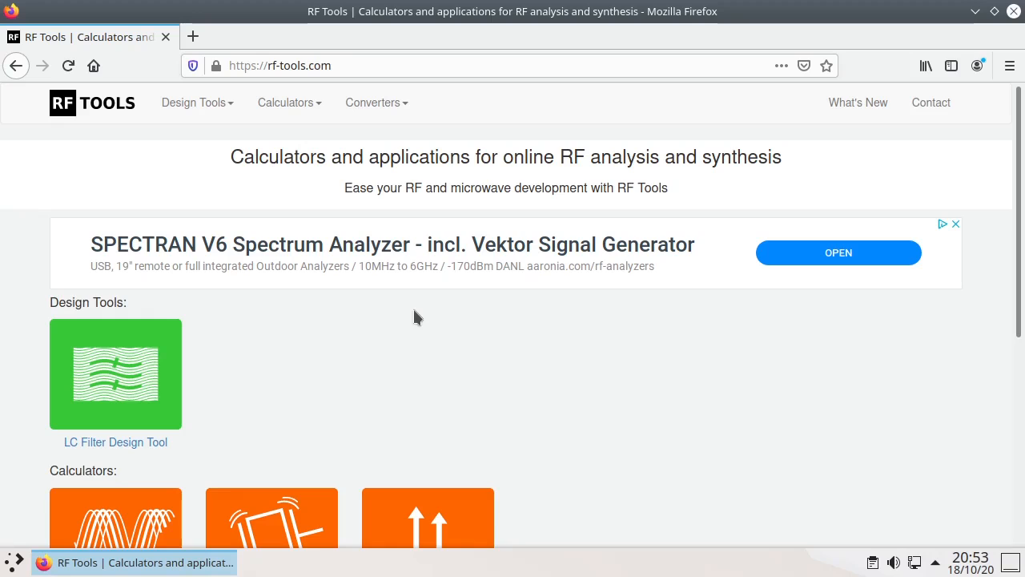
Look through the calculators and converters on the RF Tools home page and open the LC Filter Design Tool
scroll(433, 303, "down", 3)
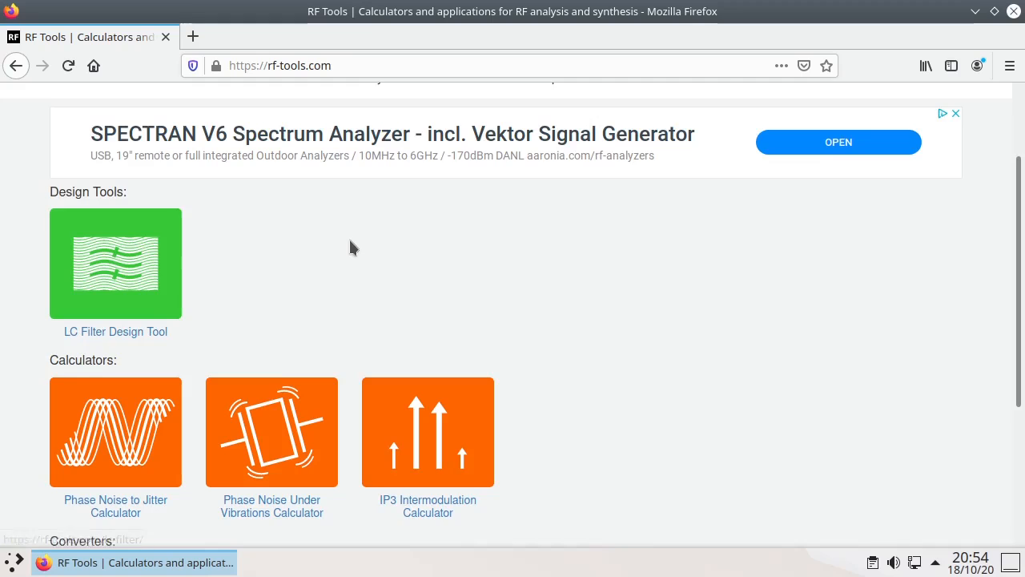
scroll(350, 240, "down", 3)
scroll(668, 189, "down", 1)
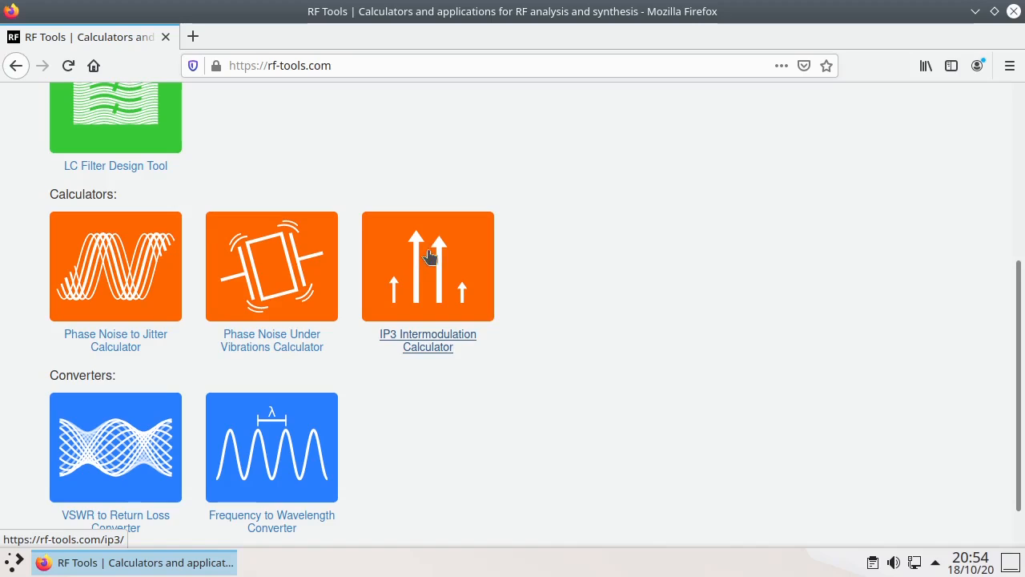
scroll(691, 238, "down", 2)
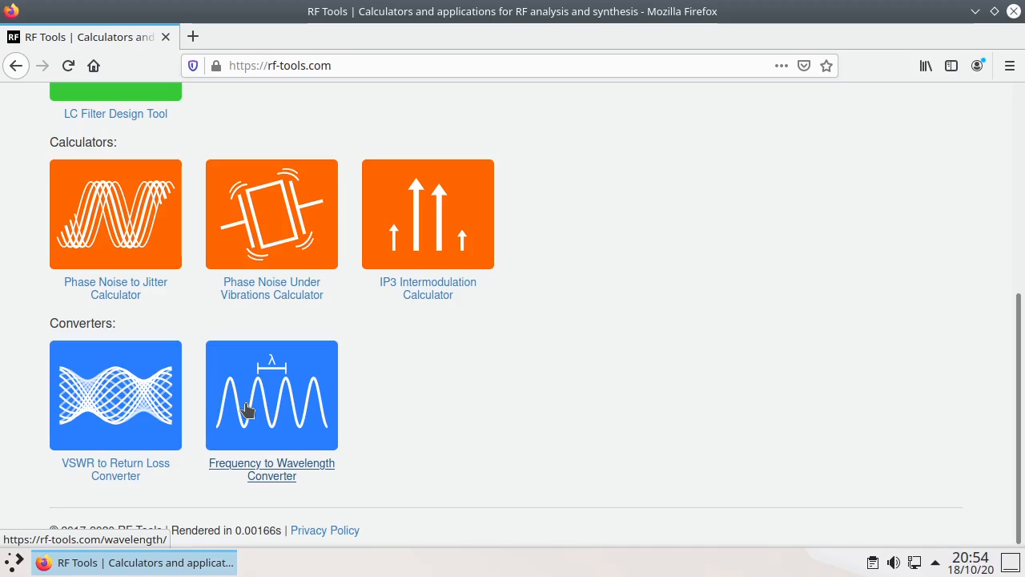
scroll(571, 393, "up", 5)
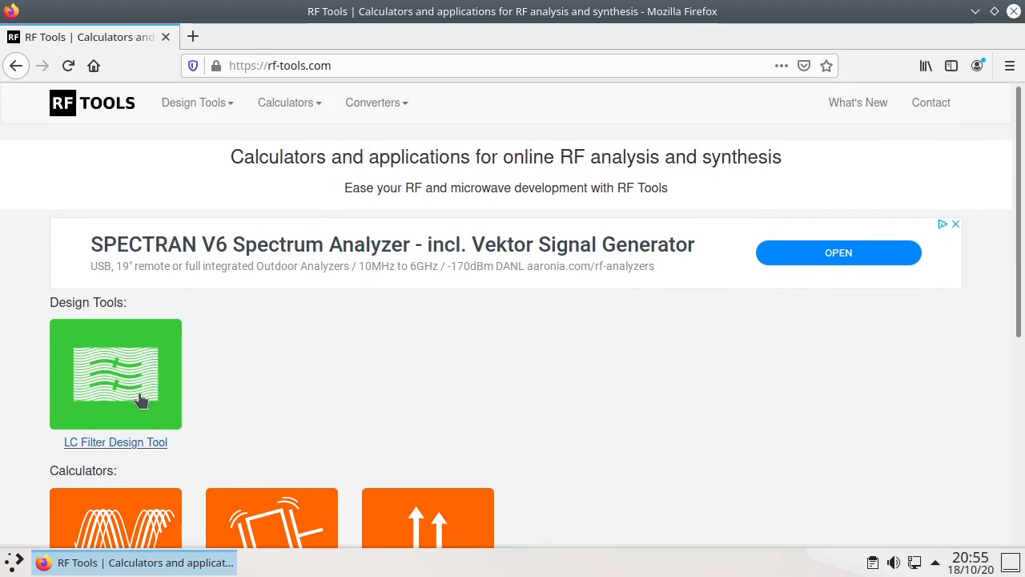
left_click(111, 362)
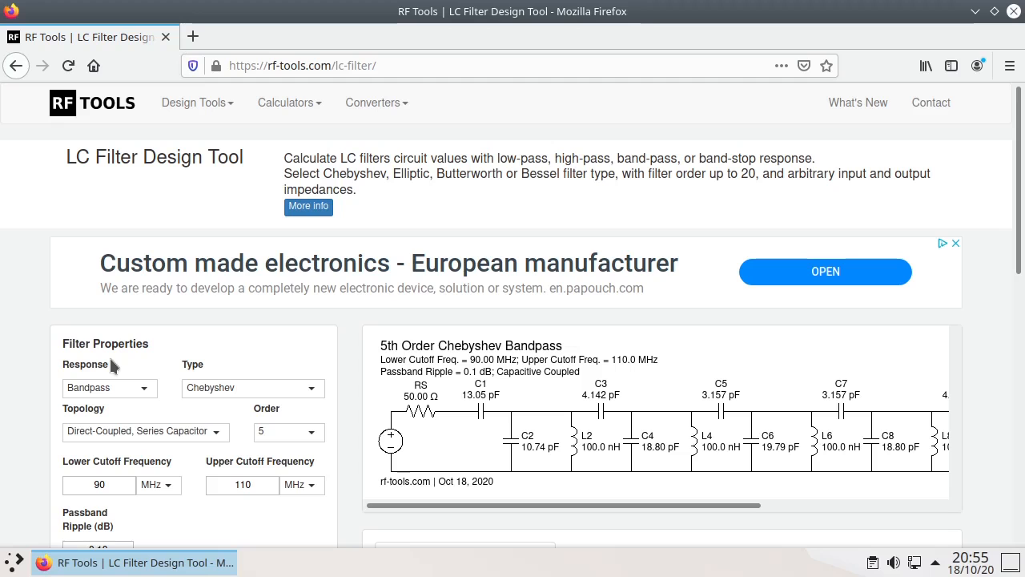
Examine the available filter responses and types, and review the remaining filter properties and the response plot
scroll(161, 269, "down", 3)
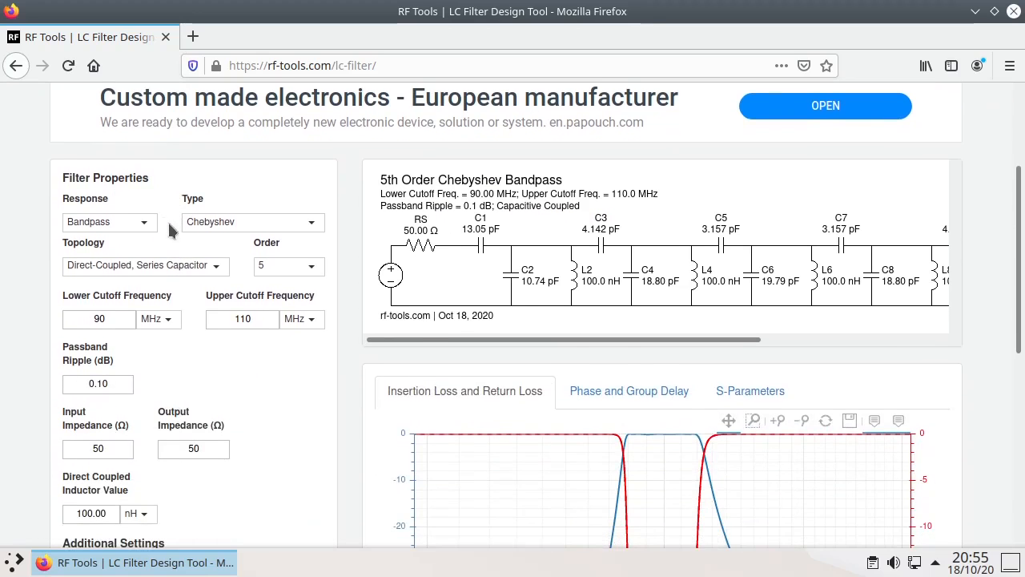
left_click(144, 223)
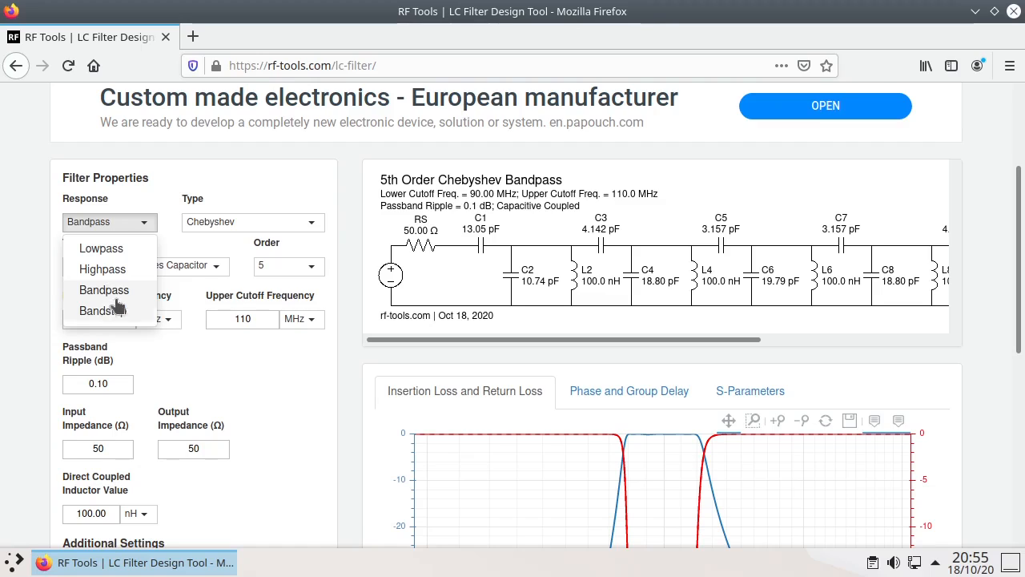
left_click(252, 189)
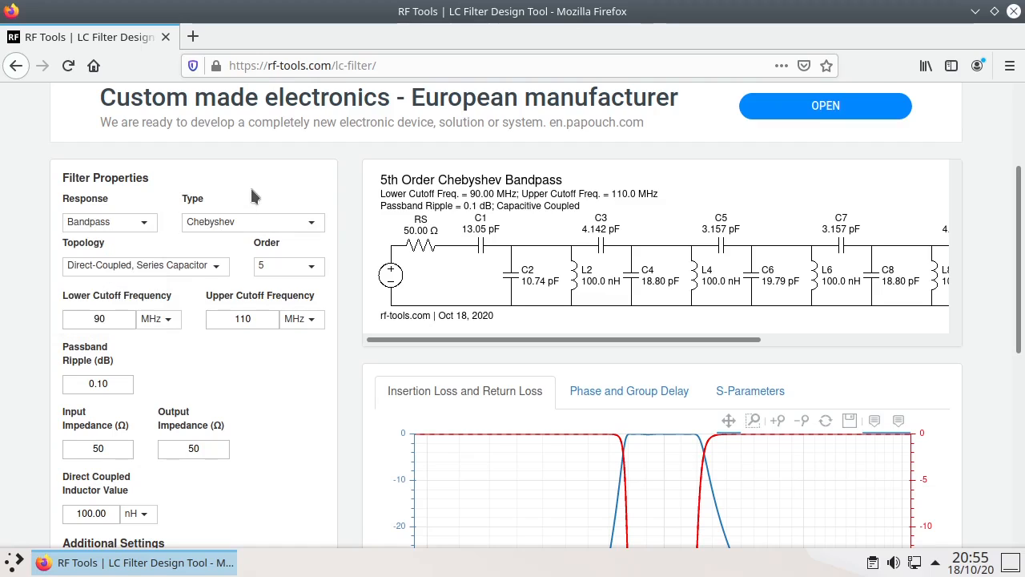
left_click(290, 222)
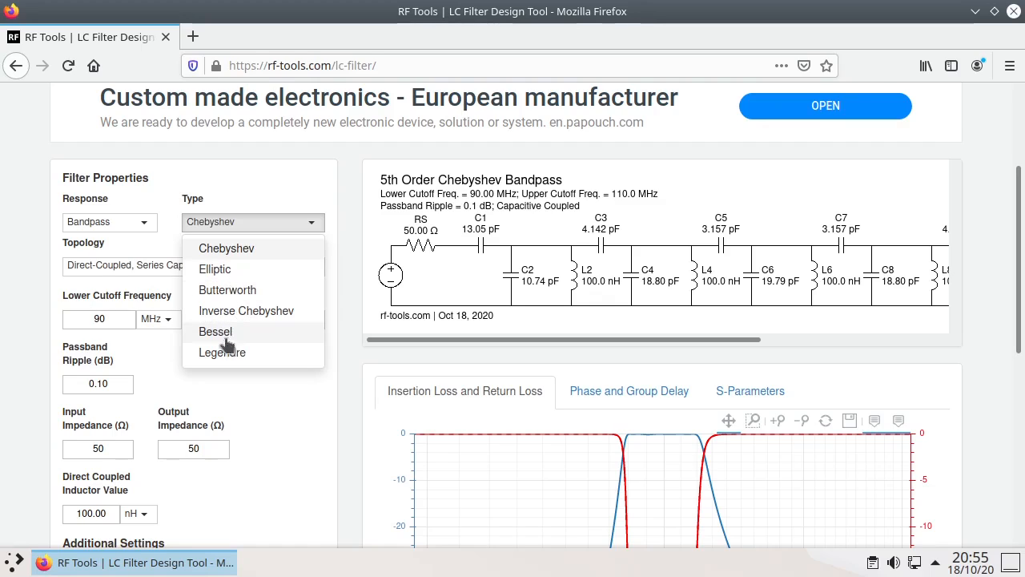
left_click(197, 399)
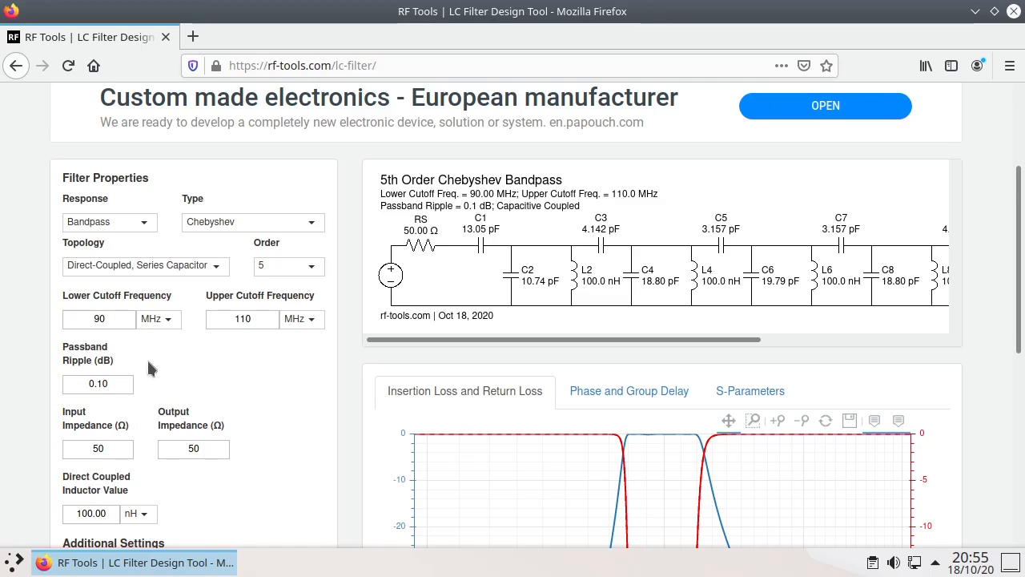
scroll(200, 364, "down", 1)
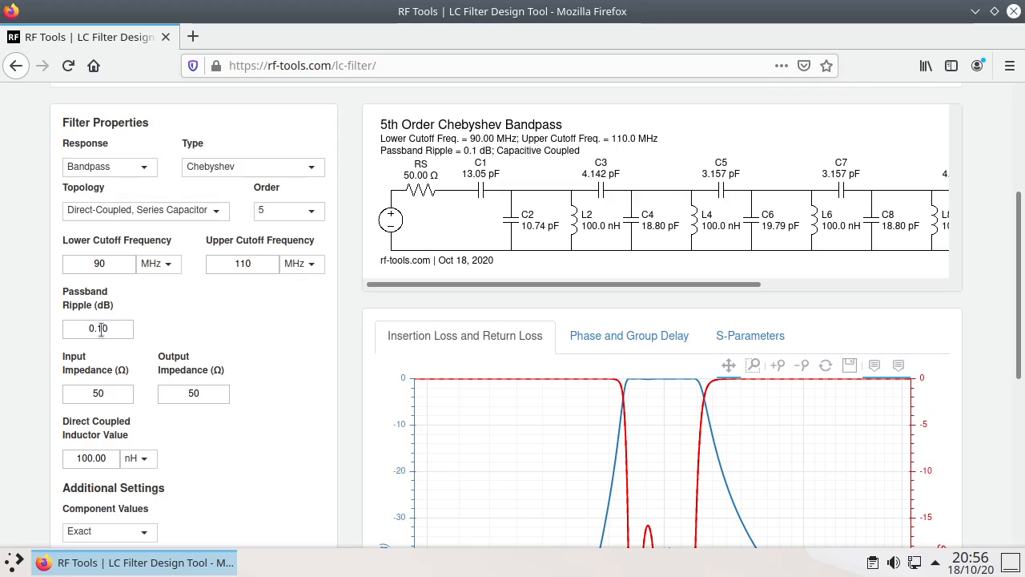
scroll(170, 338, "down", 3)
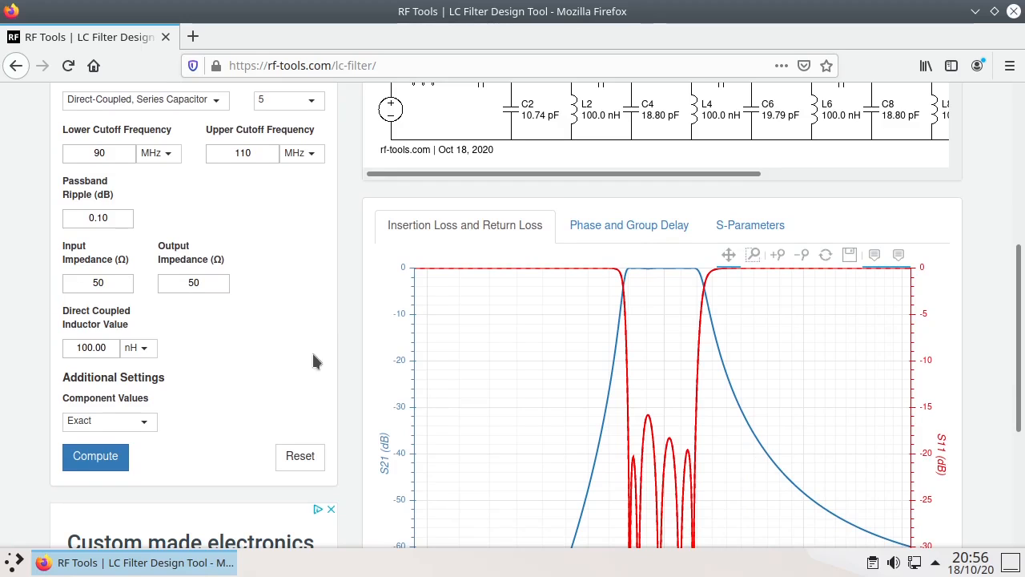
Set the filter response to Lowpass, check the topology options while keeping Shunt First, and compute the filter
scroll(314, 361, "up", 3)
left_click(103, 276)
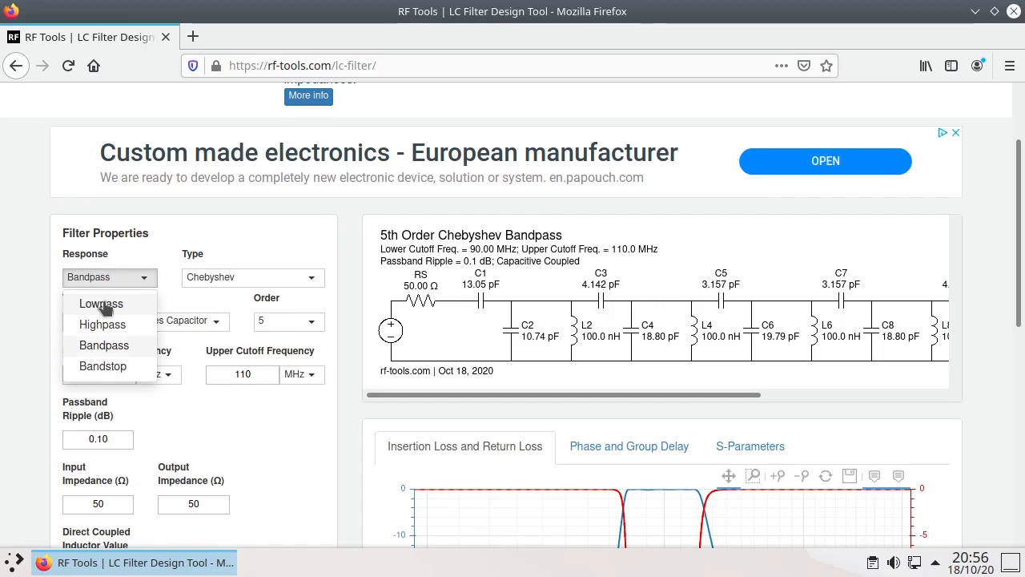
left_click(101, 305)
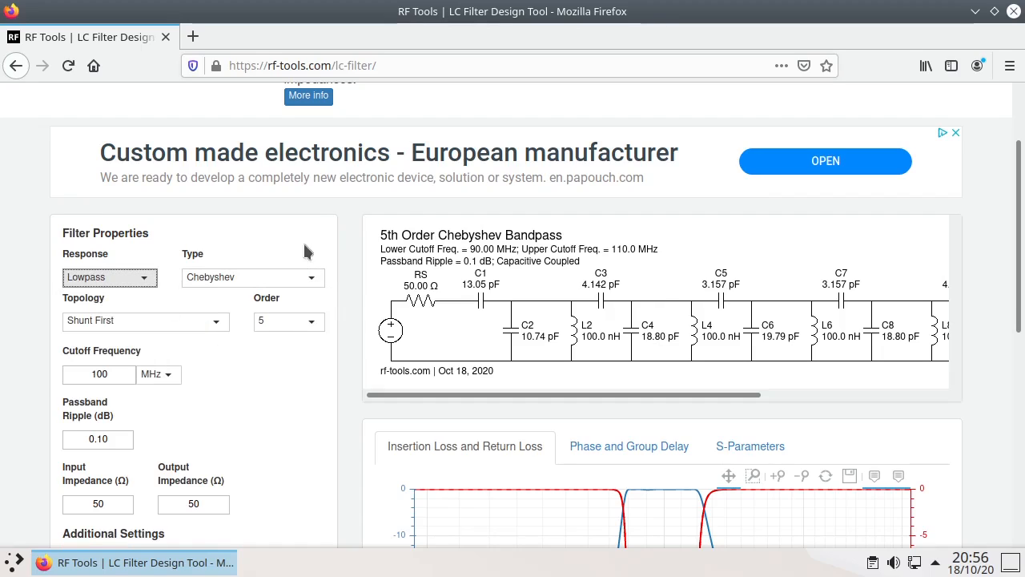
scroll(261, 403, "down", 3)
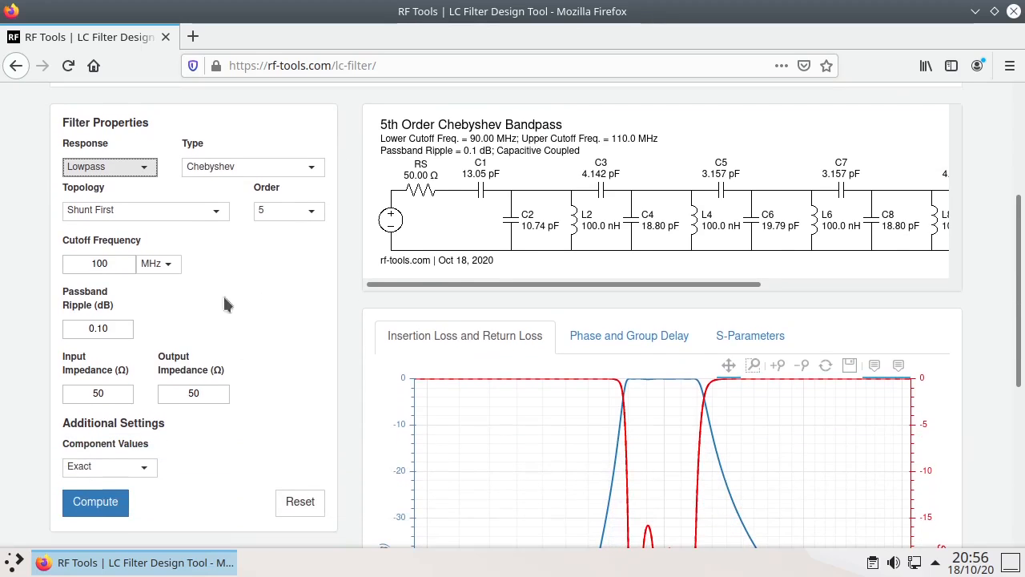
left_click(183, 210)
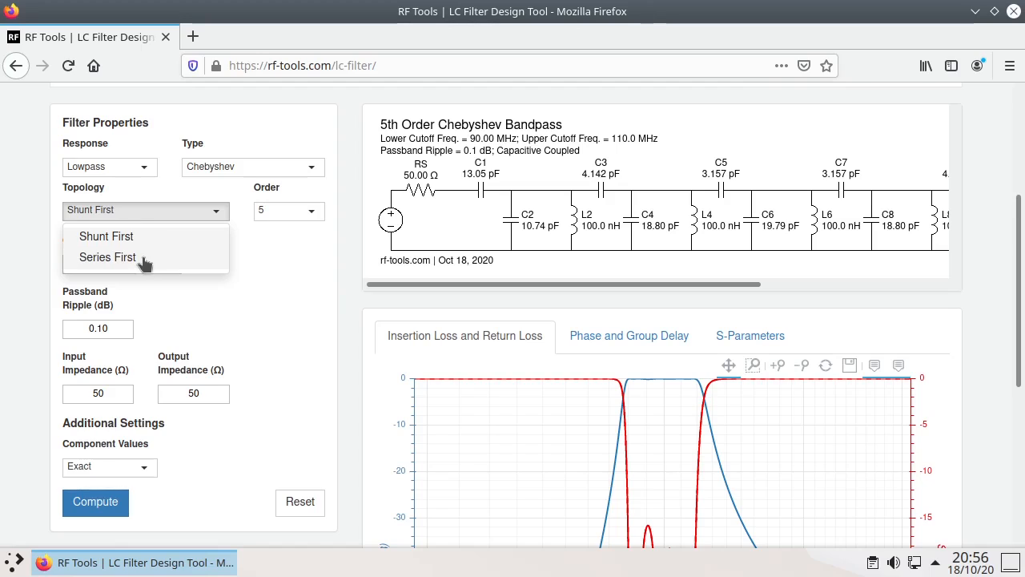
left_click(253, 290)
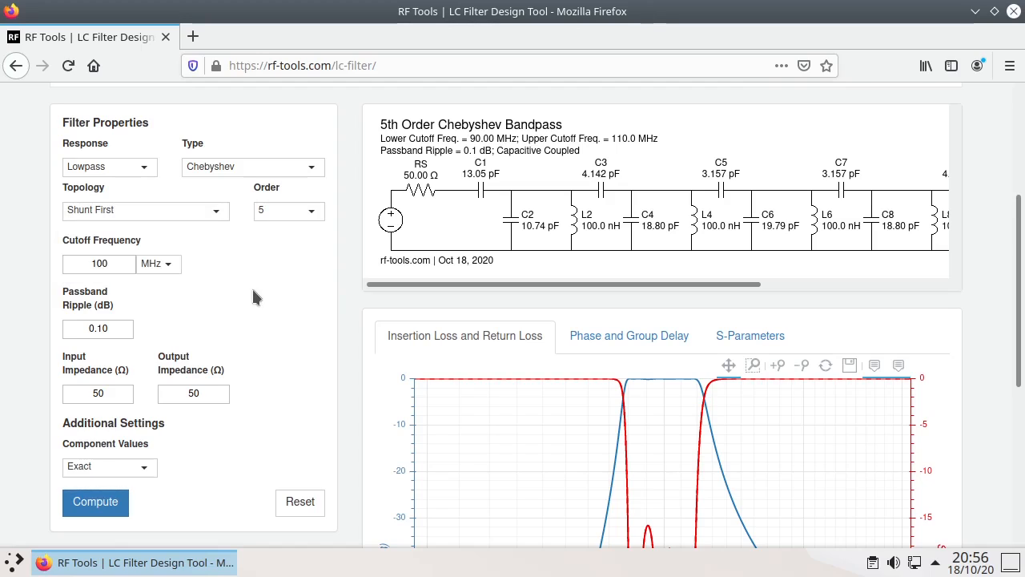
left_click(107, 503)
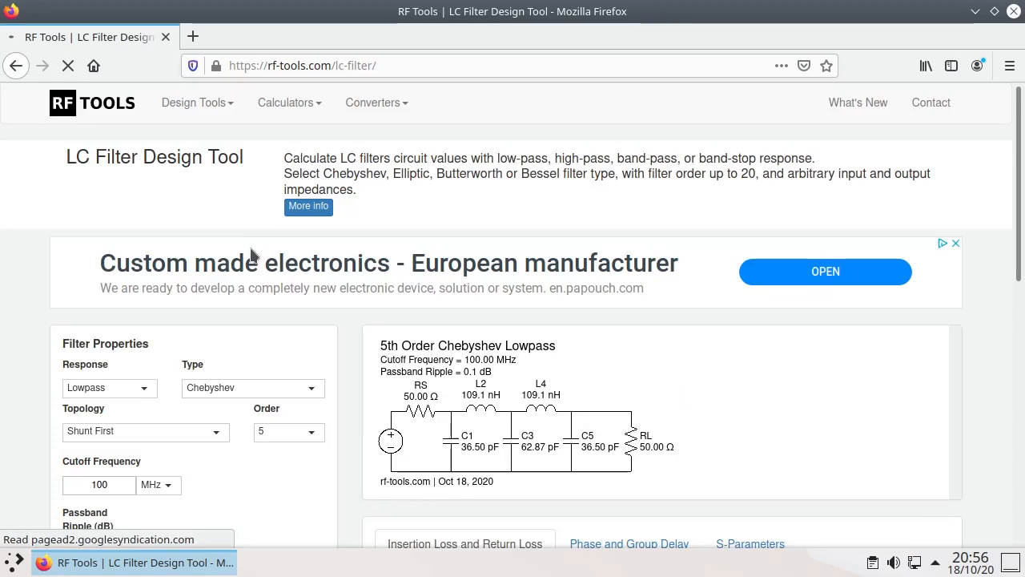
Change the filter response to Highpass and compute the shunt-first circuit
scroll(249, 245, "down", 3)
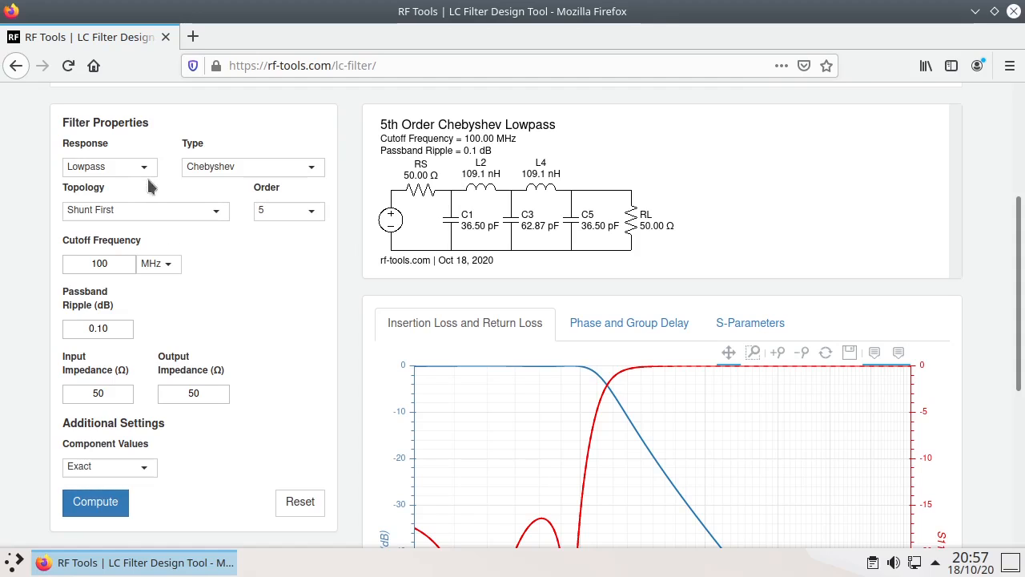
left_click(112, 167)
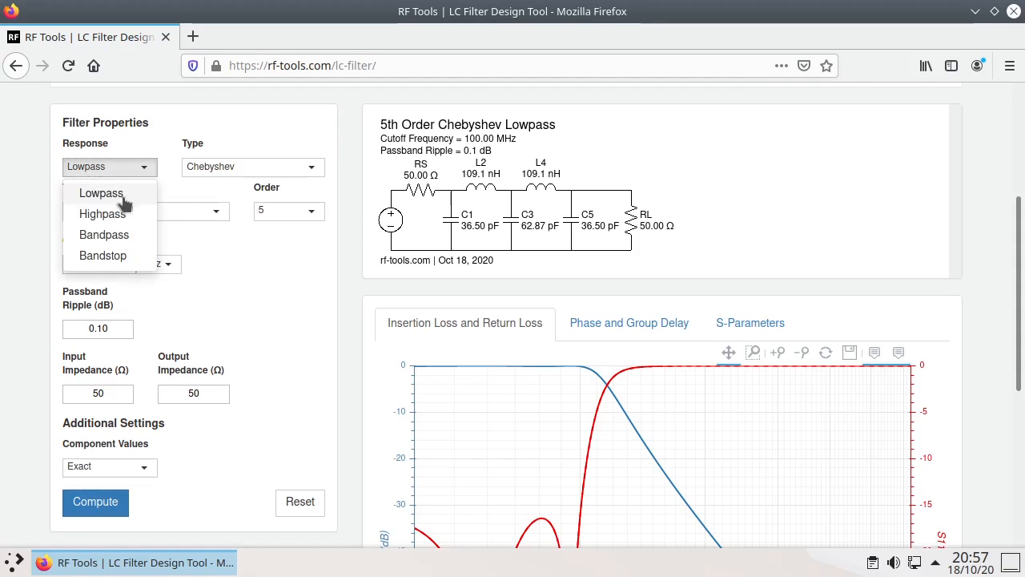
left_click(126, 215)
left_click(78, 508)
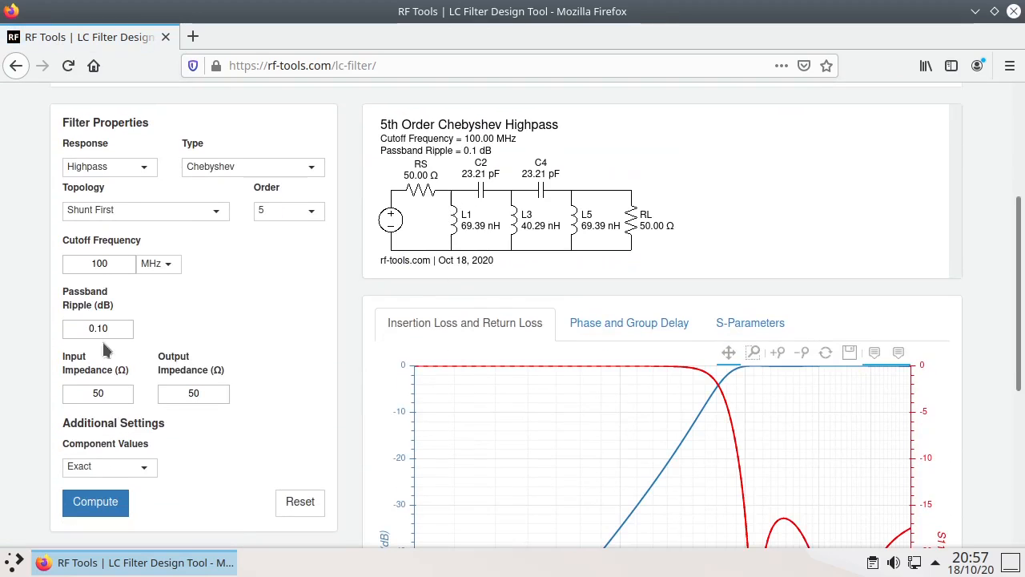
Change the highpass filter's topology to Series First and recompute the circuit
left_click(148, 211)
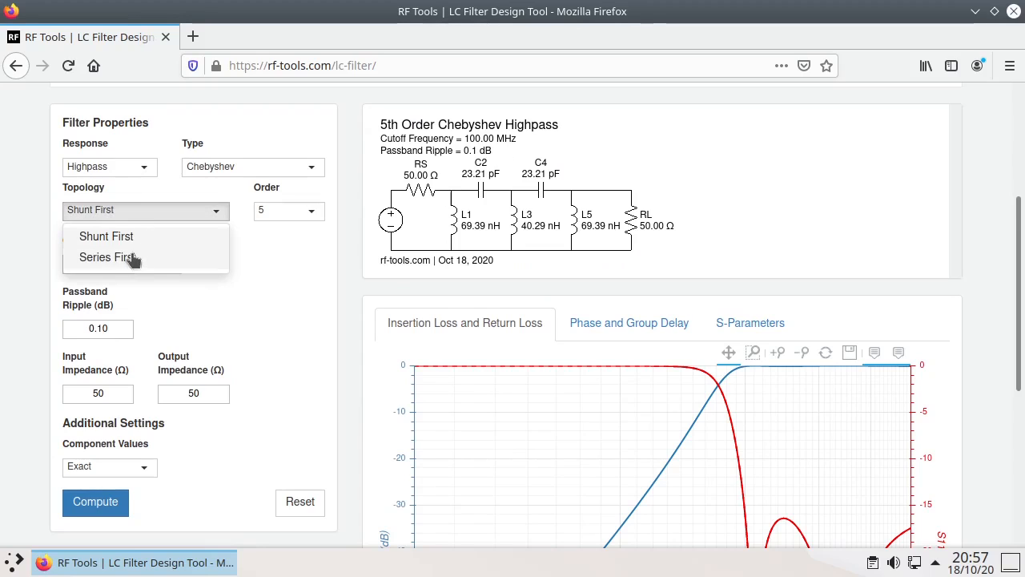
left_click(132, 257)
left_click(96, 501)
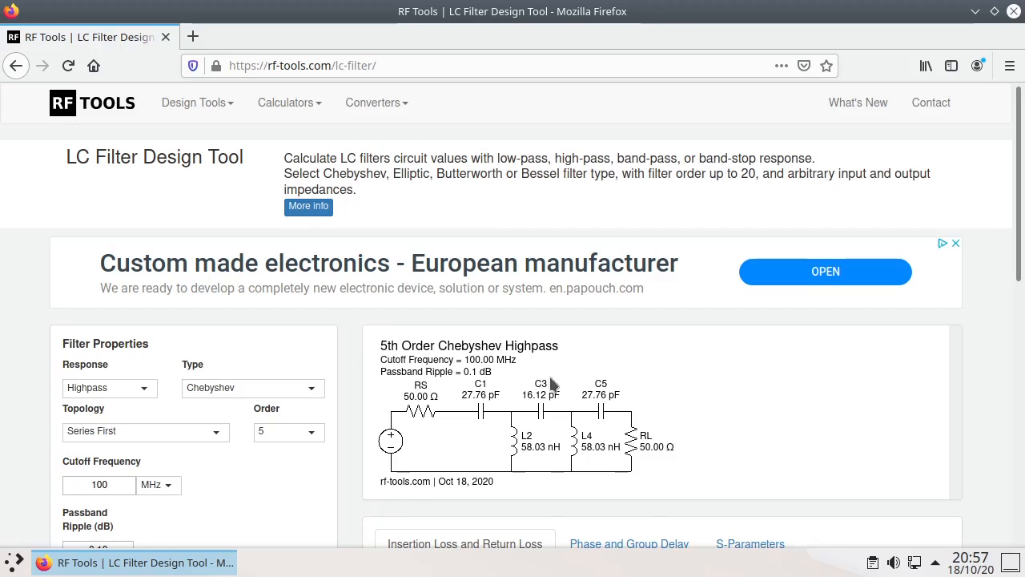
Set the filter response back to Lowpass and compute the series-first circuit
scroll(540, 377, "down", 2)
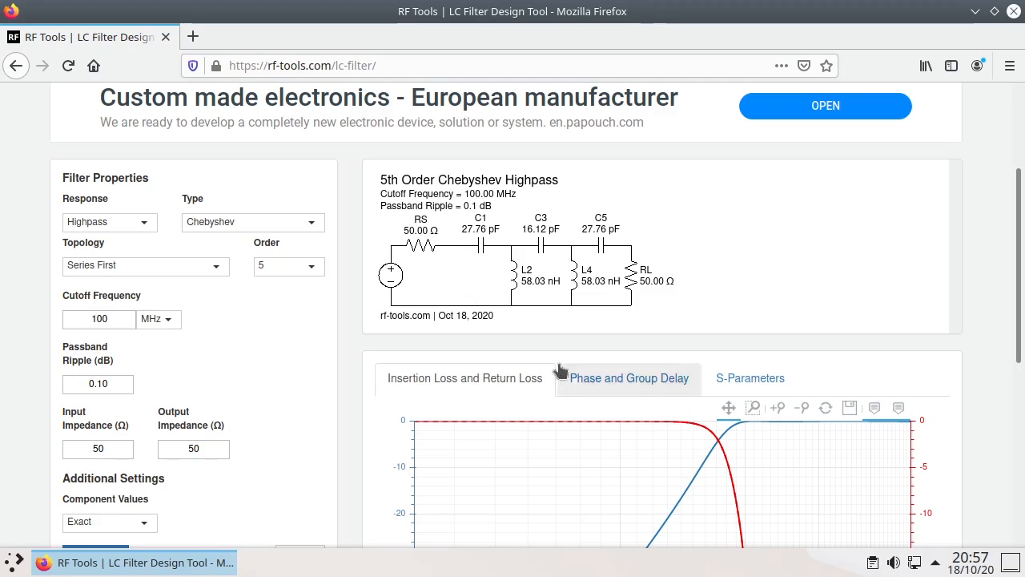
left_click(141, 222)
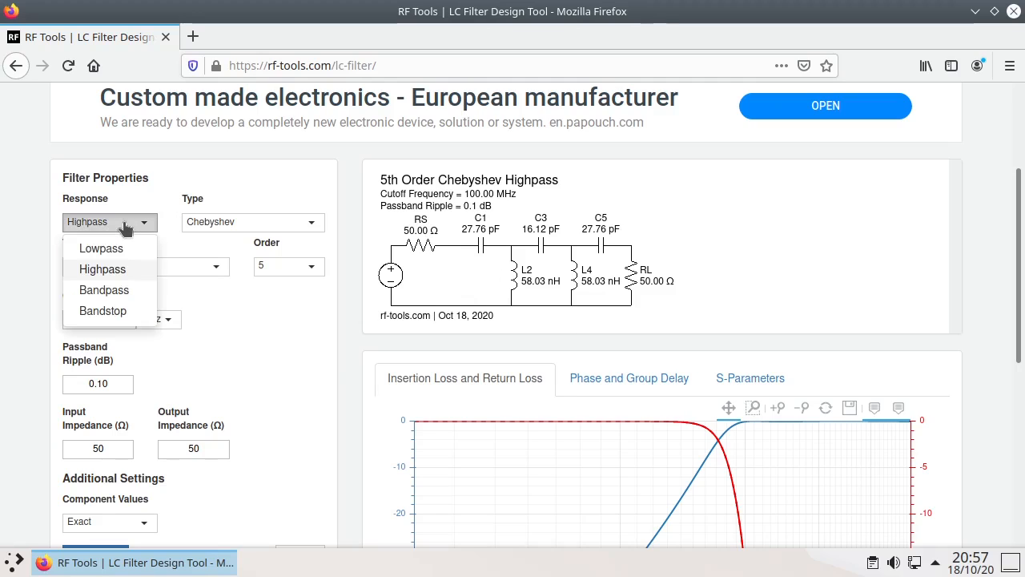
left_click(112, 252)
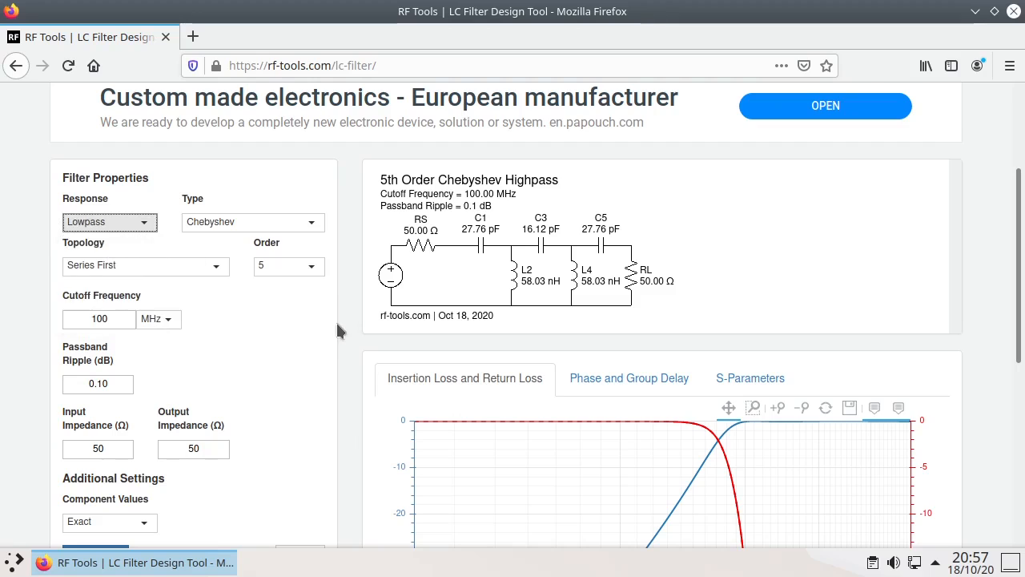
scroll(337, 331, "down", 5)
left_click(118, 345)
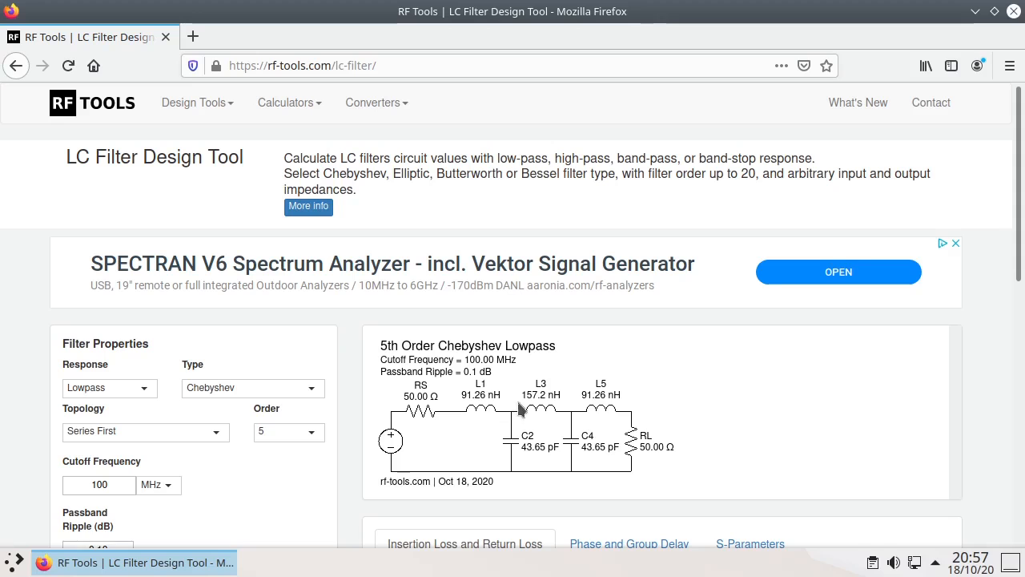
Set the lowpass filter's topology to Shunt First and recompute the circuit
left_click(170, 441)
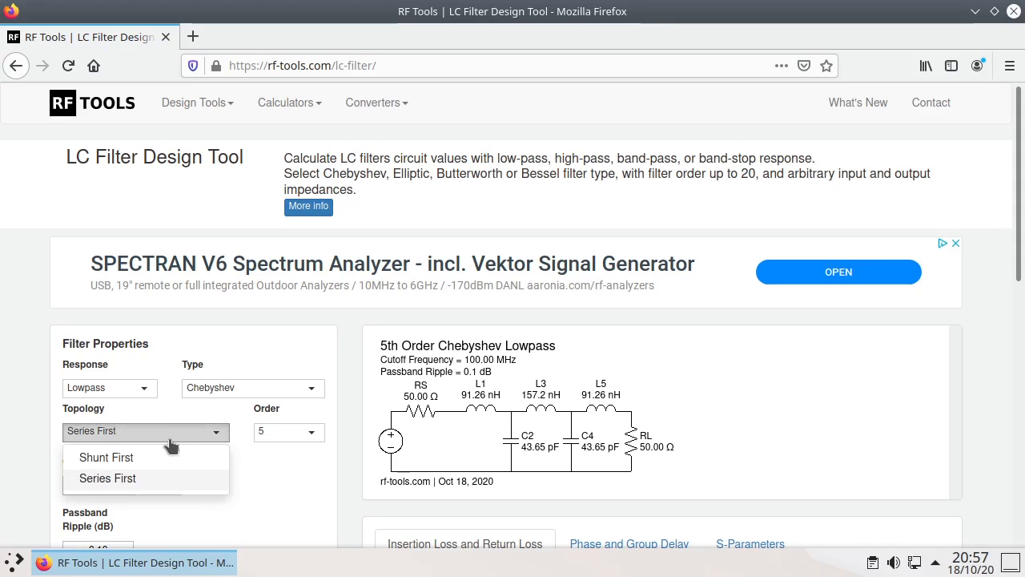
left_click(132, 459)
scroll(386, 265, "down", 5)
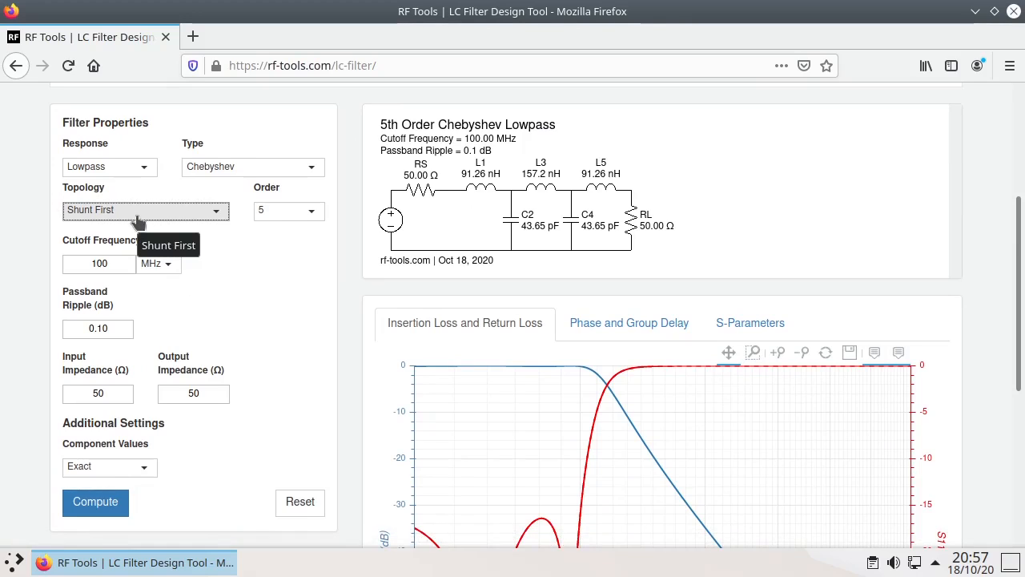
left_click(110, 502)
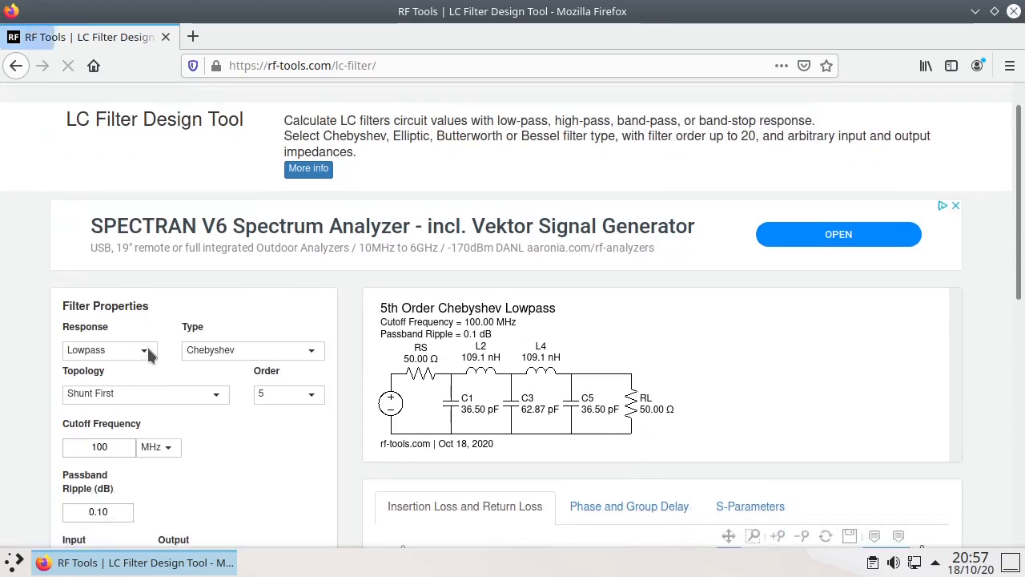
Set the cutoff frequency to 24 MHz, passband ripple to 0.01 dB and both input and output impedances to 200 Ω, and compute the filter
double_click(111, 265)
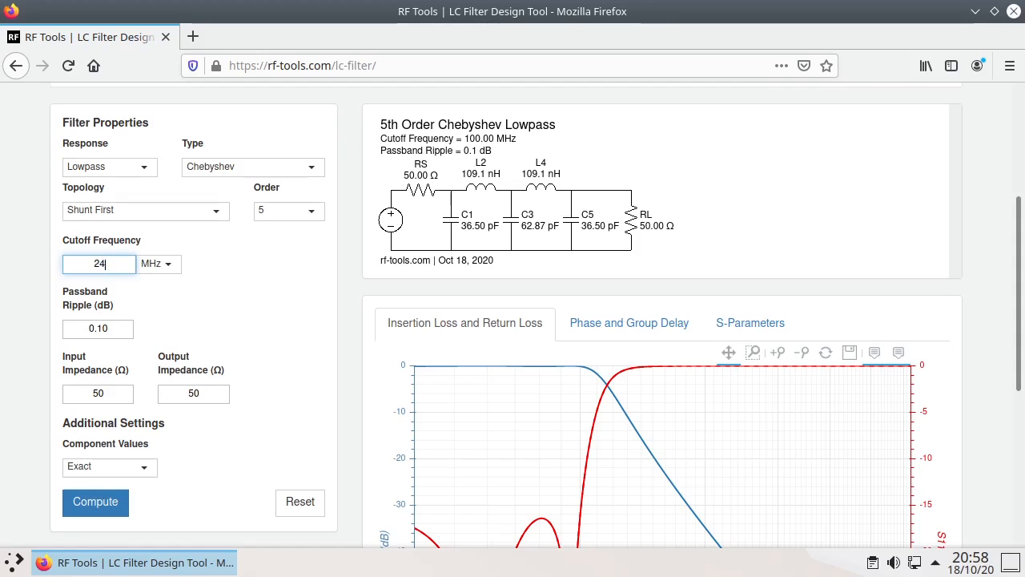
left_click_drag(99, 329, 122, 329)
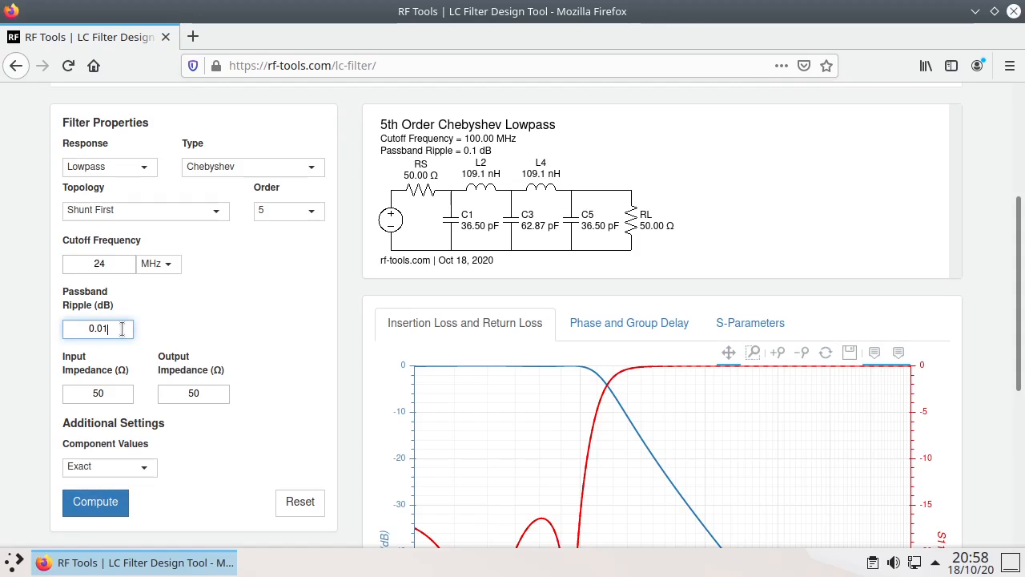
key("Tab")
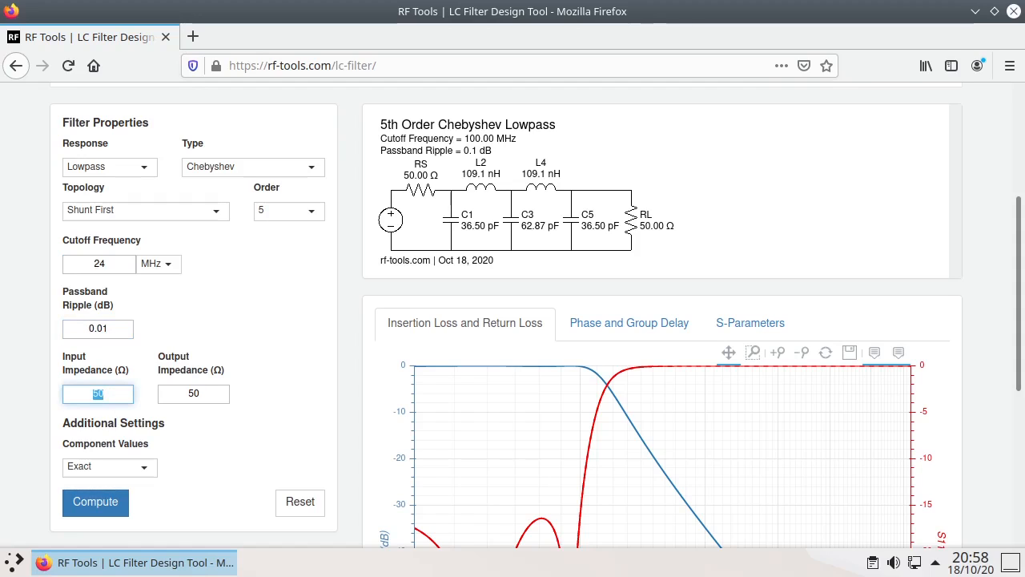
key("Tab")
type("200")
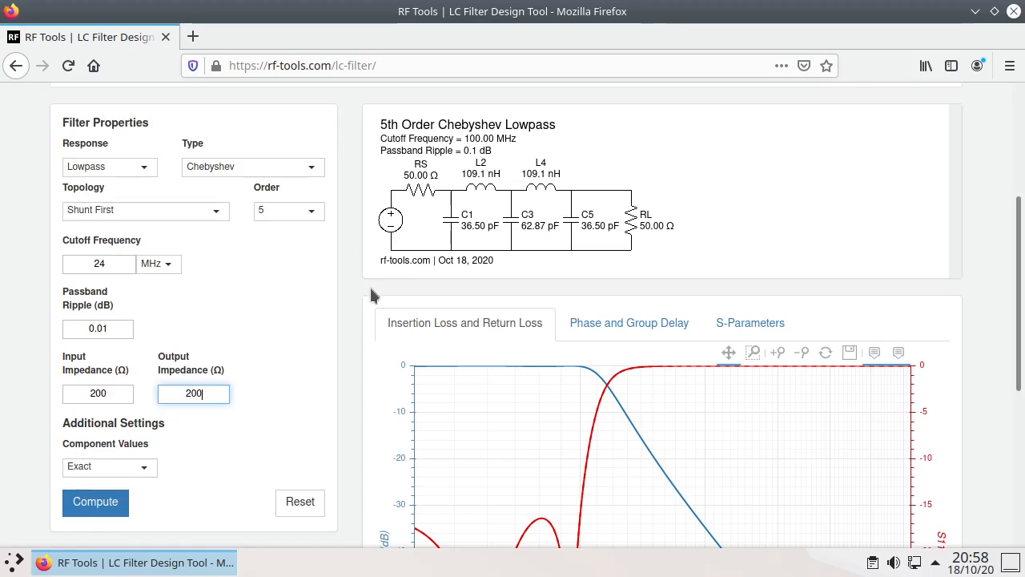
left_click(110, 511)
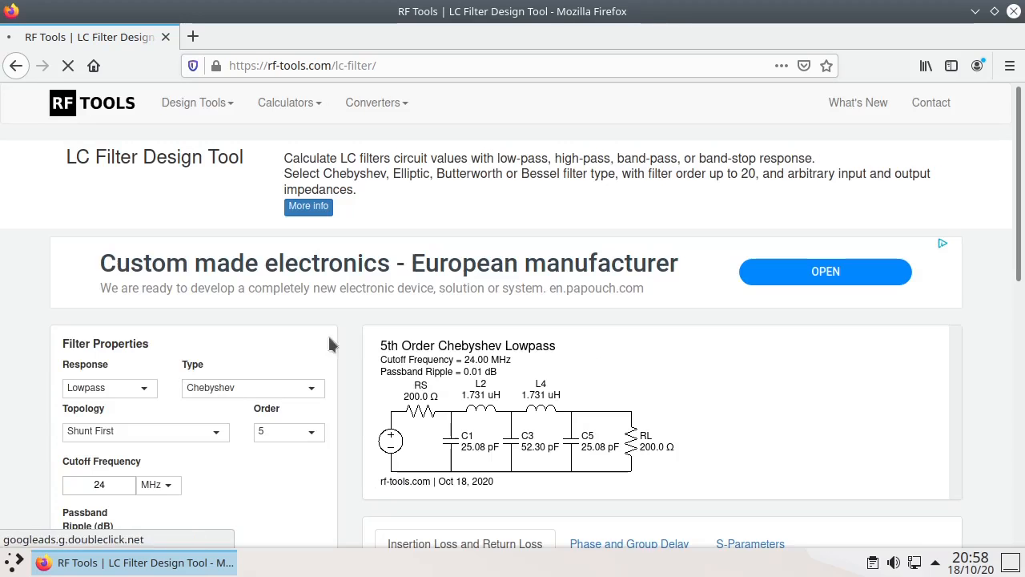
Examine the computed circuit and its insertion loss and return loss curves in the passband and around the cutoff frequency
scroll(481, 256, "down", 3)
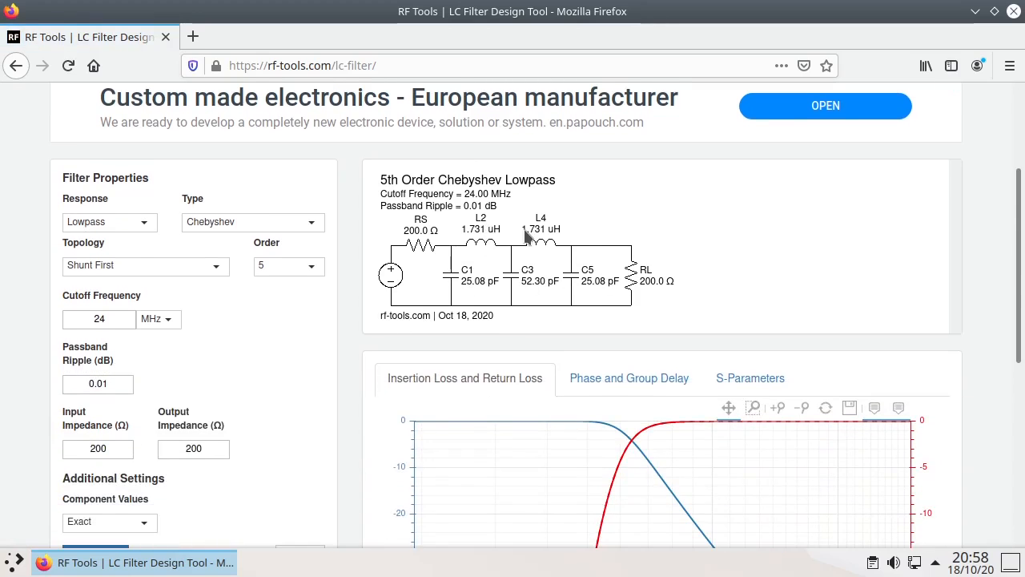
scroll(526, 234, "down", 2)
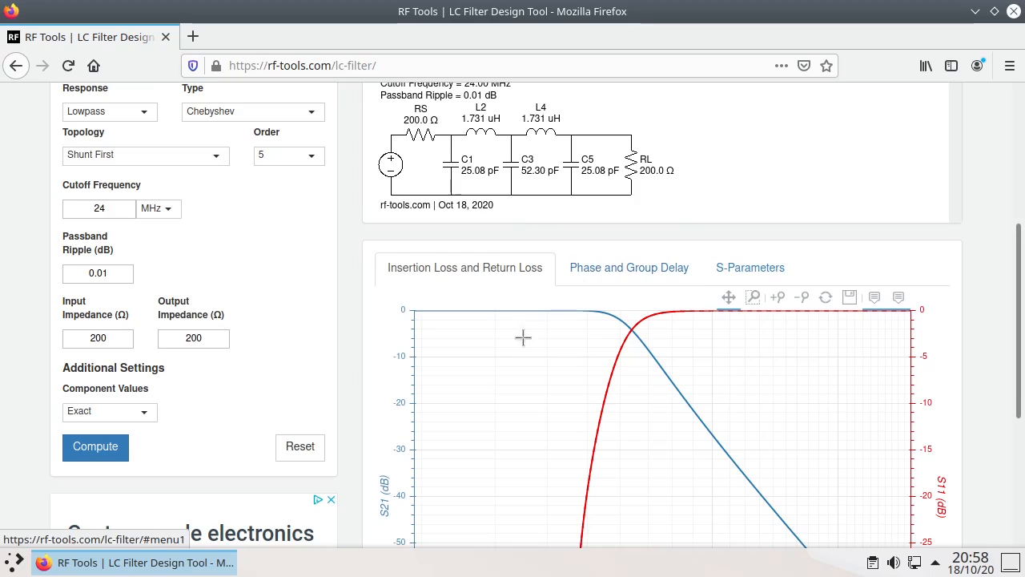
scroll(403, 404, "up", 1)
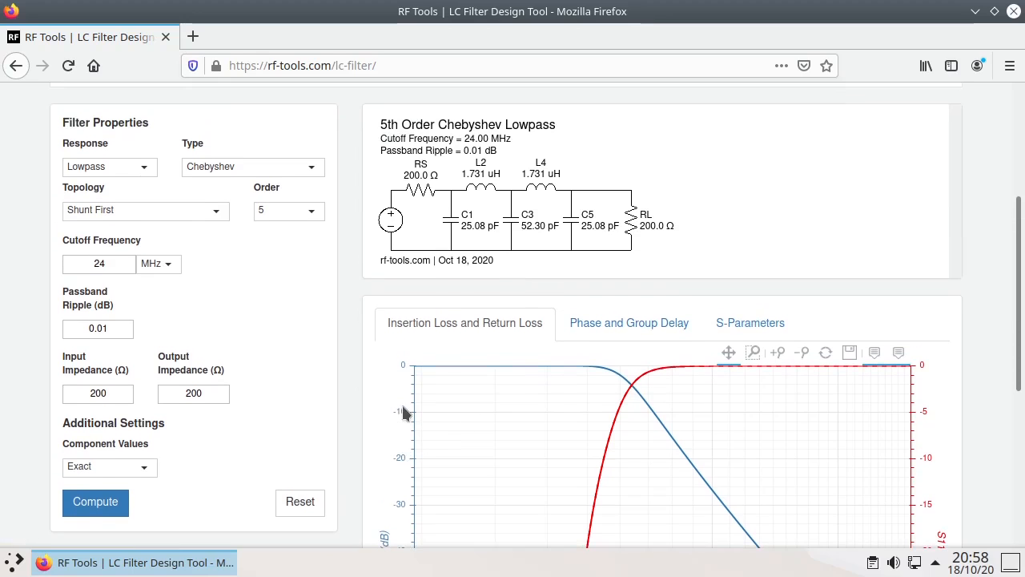
scroll(480, 373, "down", 4)
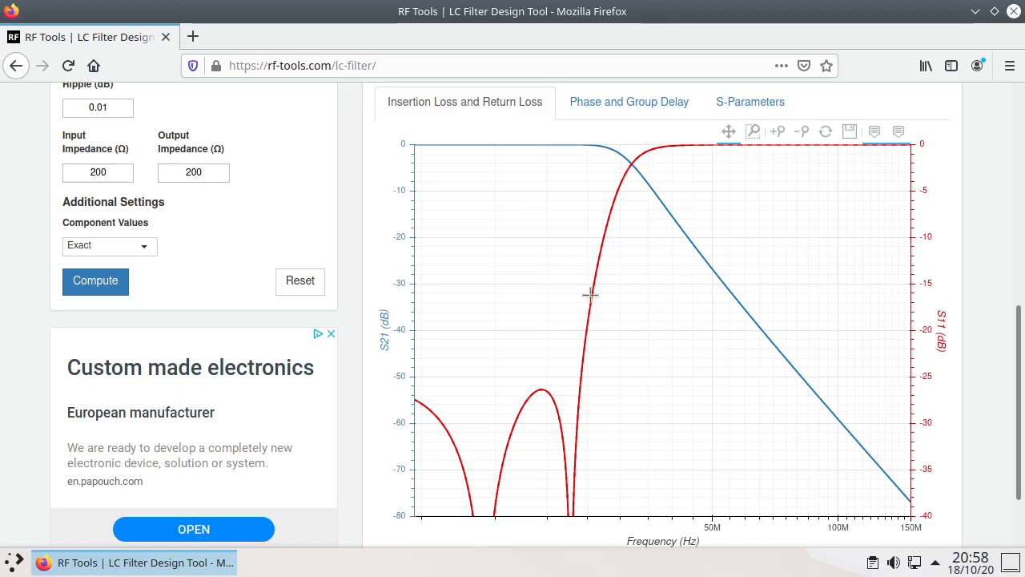
mouse_move(494, 144)
scroll(518, 279, "up", 3)
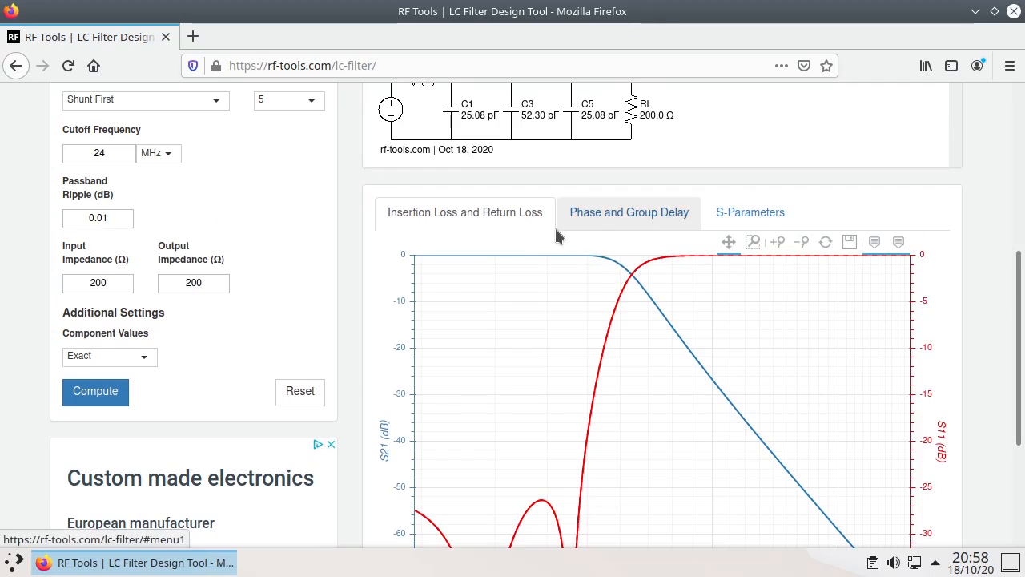
scroll(553, 228, "down", 4)
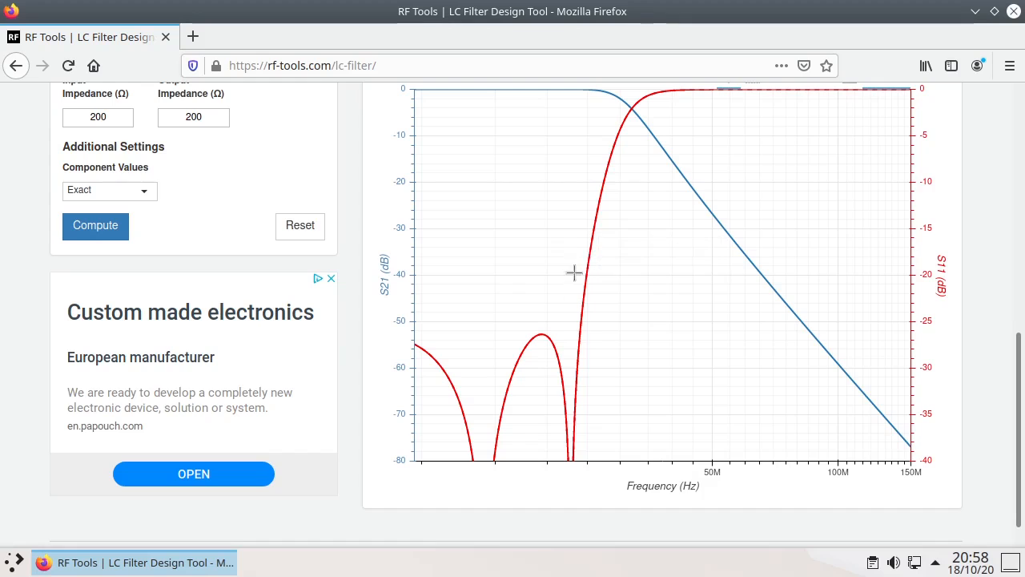
scroll(573, 273, "up", 6)
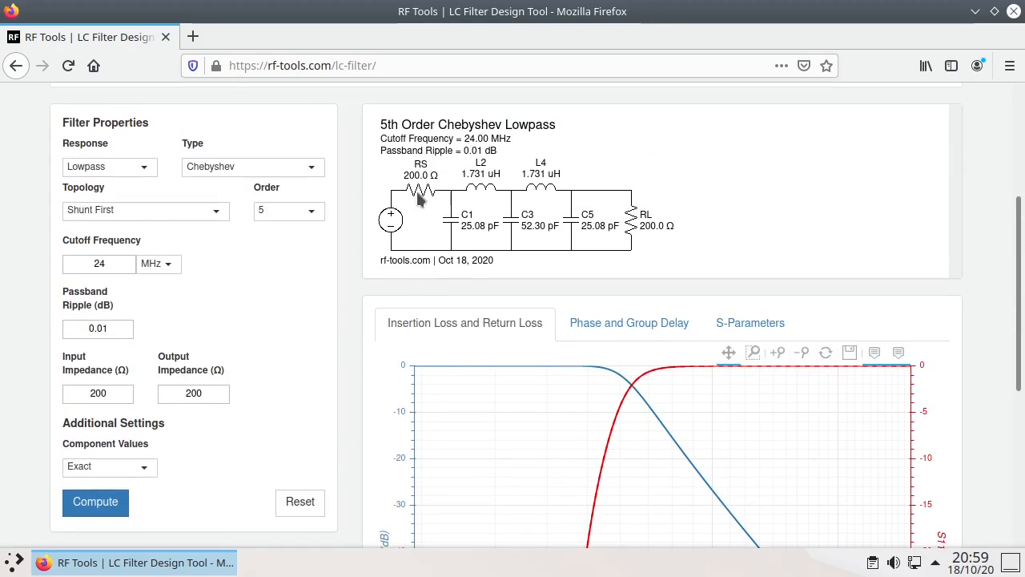
scroll(462, 285, "down", 4)
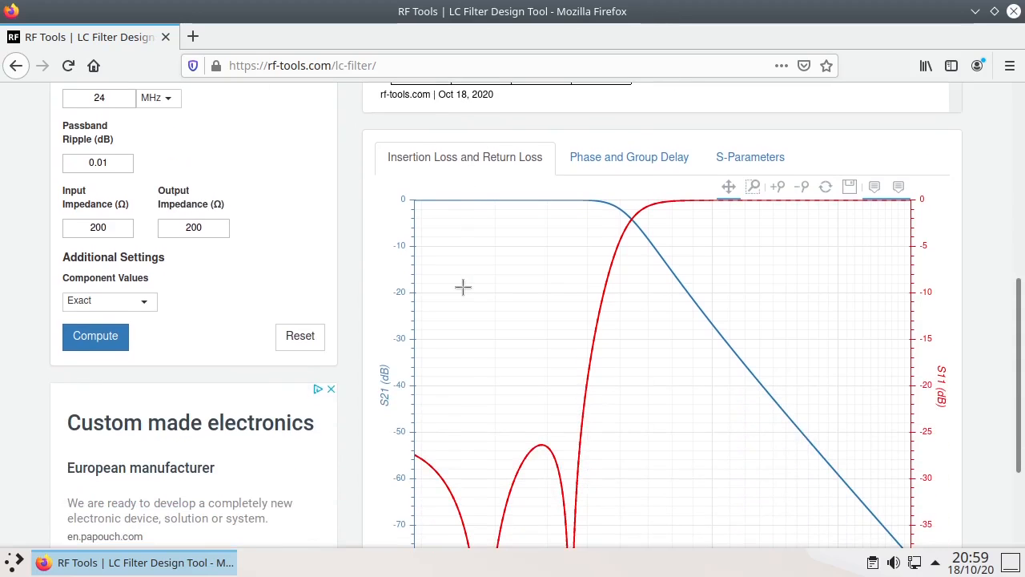
scroll(496, 317, "up", 4)
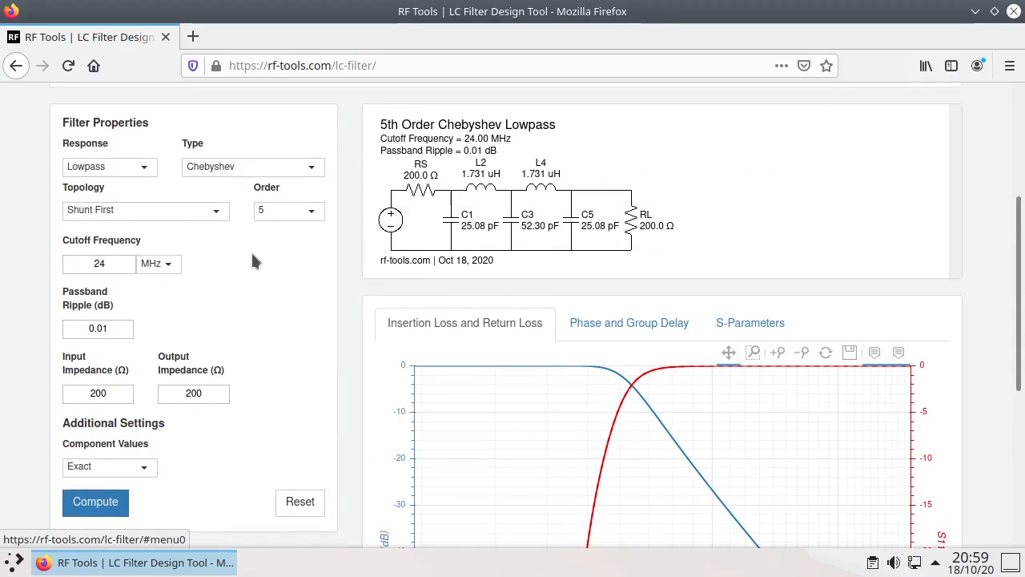
scroll(542, 435, "down", 2)
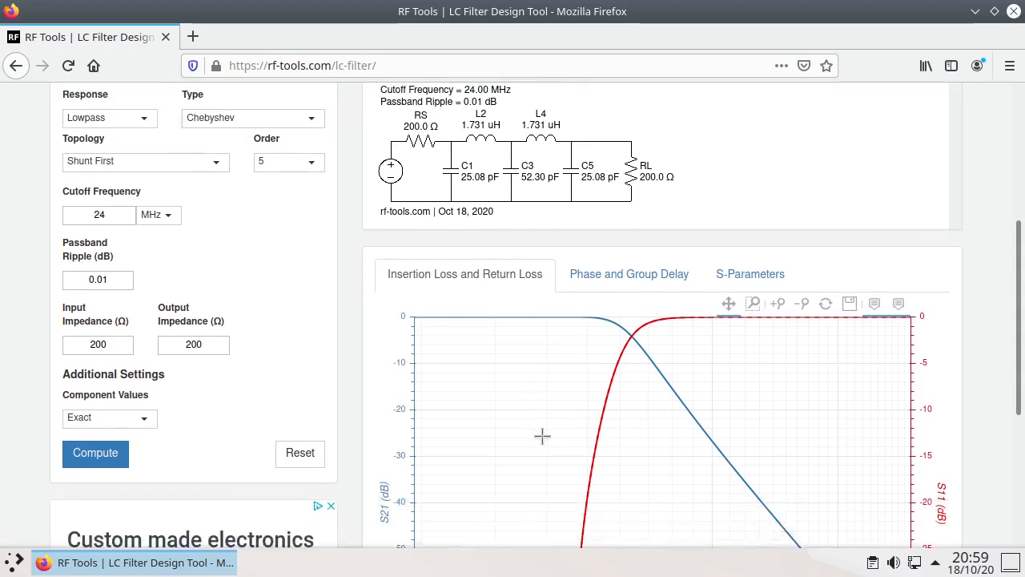
scroll(543, 435, "down", 2)
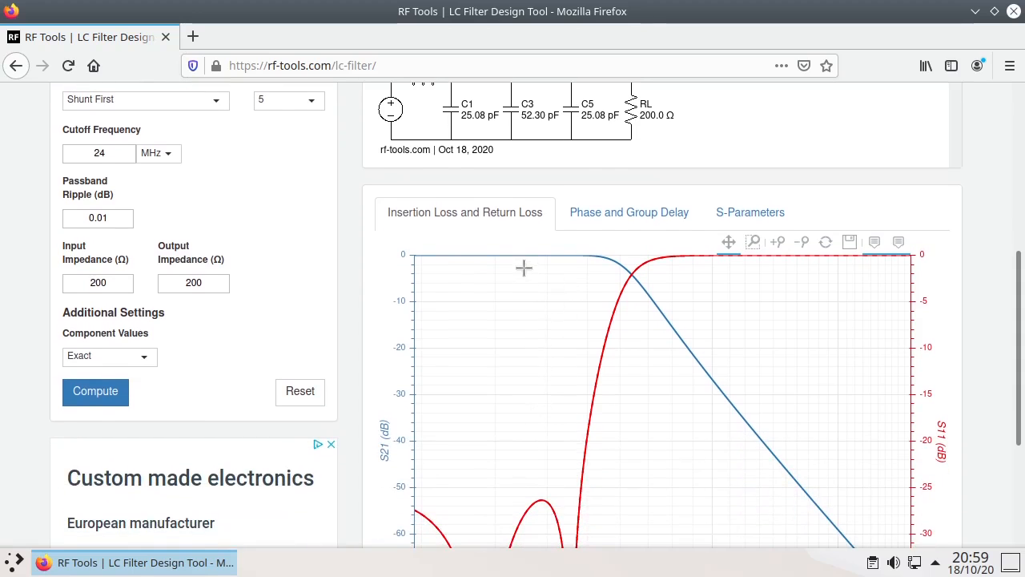
mouse_move(598, 255)
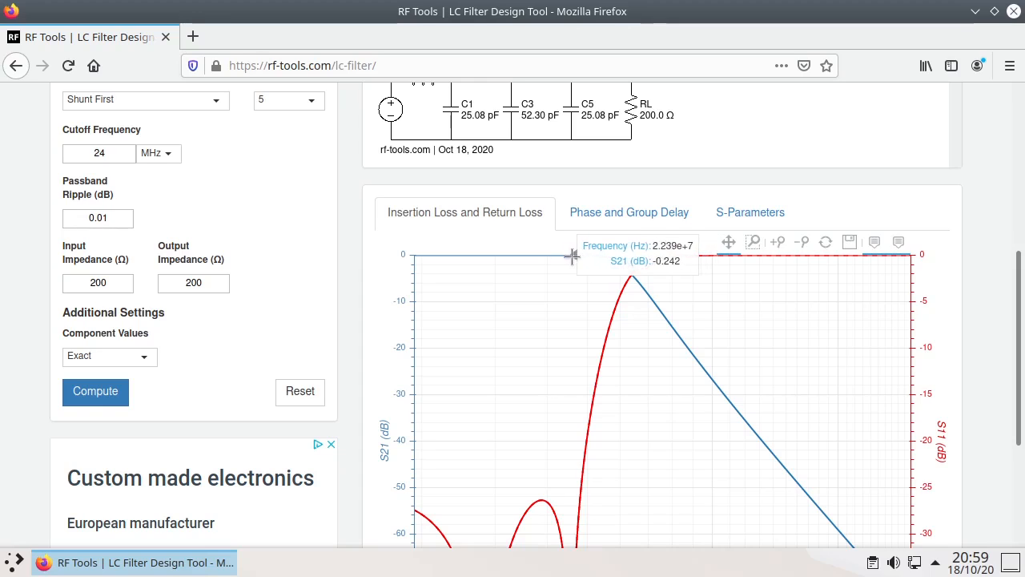
scroll(585, 305, "up", 4)
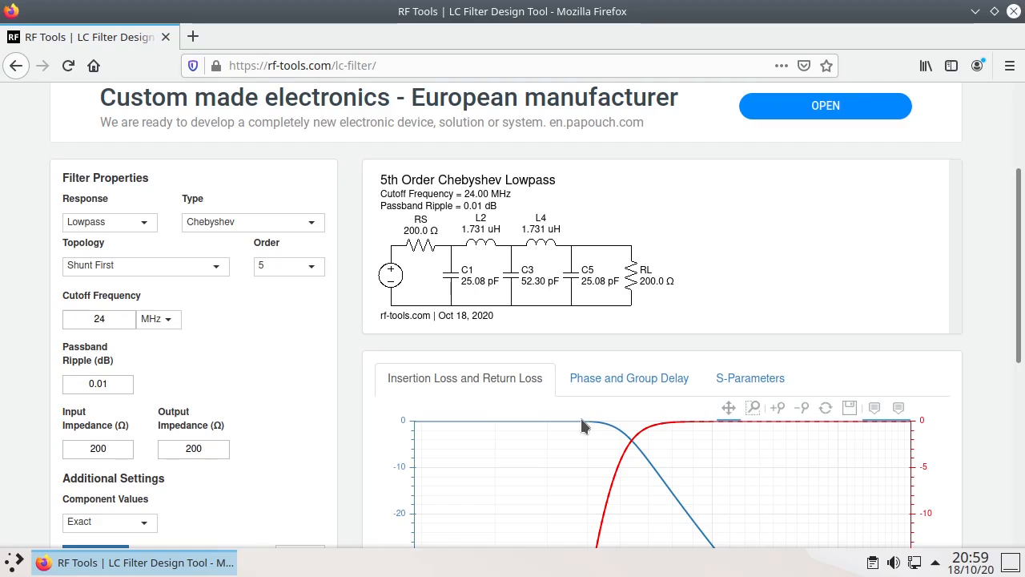
Set the passband ripple to 1 dB and recompute the Chebyshev lowpass filter
scroll(545, 414, "down", 4)
left_click(100, 224)
key("BackSpace")
key("BackSpace")
key("BackSpace")
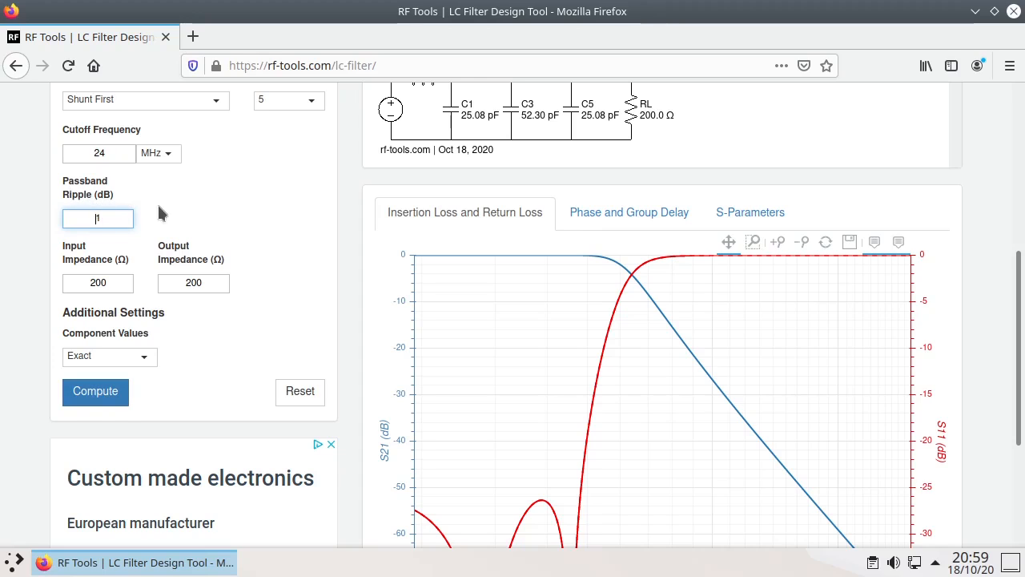
left_click(113, 393)
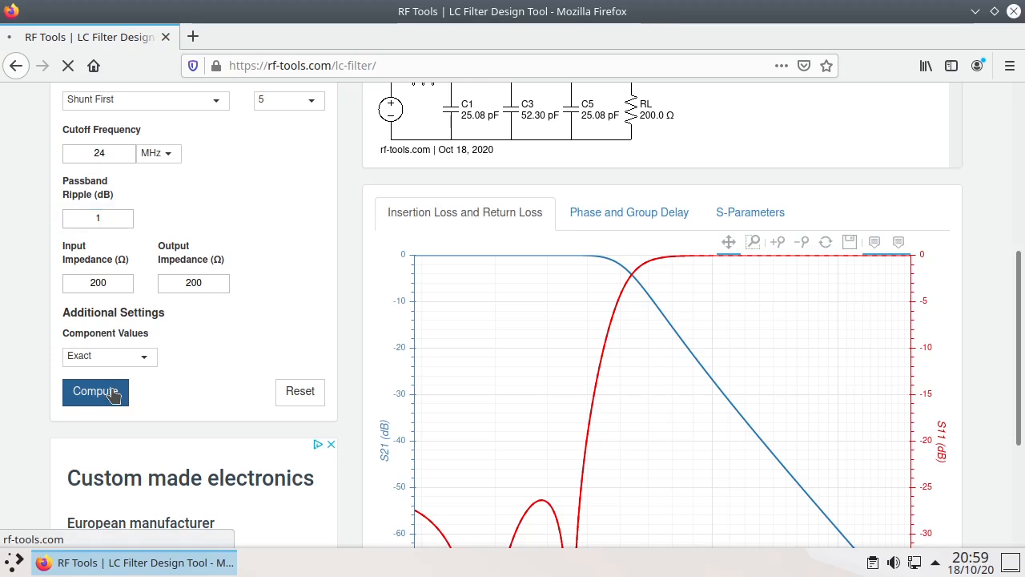
Examine the recomputed filter's passband ripple and insertion loss near the cutoff frequency, and review the available filter types
scroll(609, 199, "down", 2)
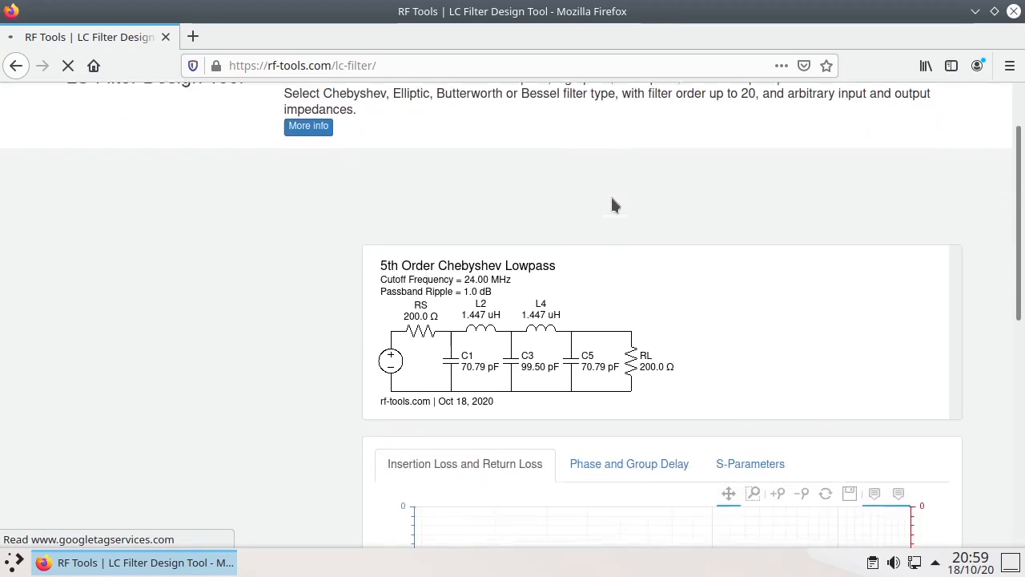
scroll(611, 205, "down", 4)
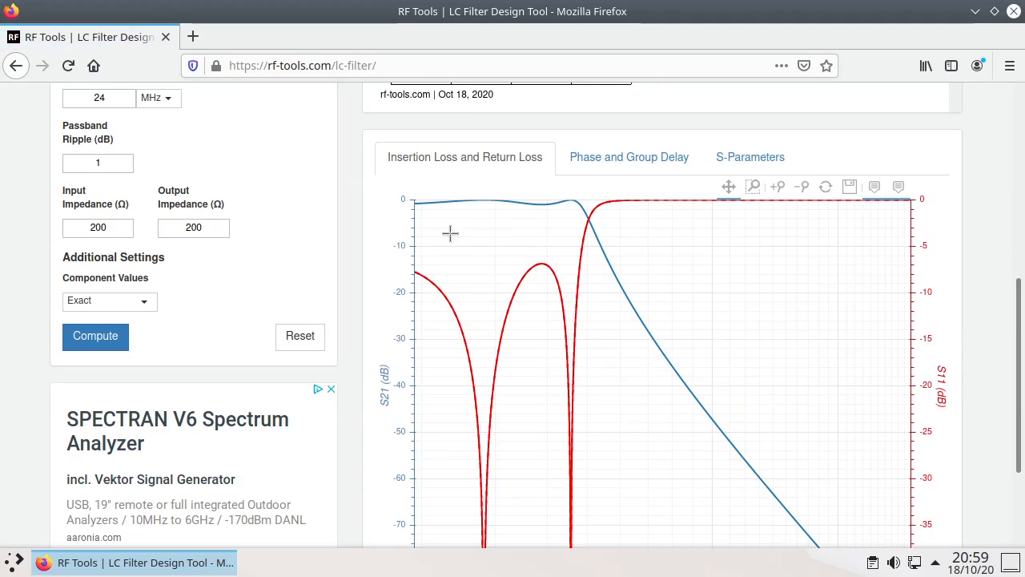
scroll(451, 233, "up", 2)
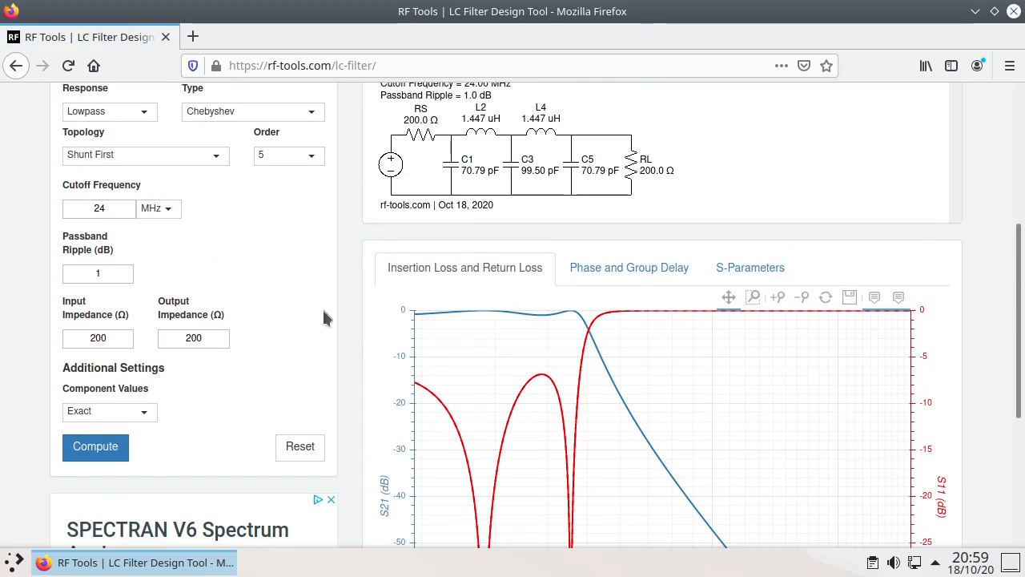
mouse_move(583, 320)
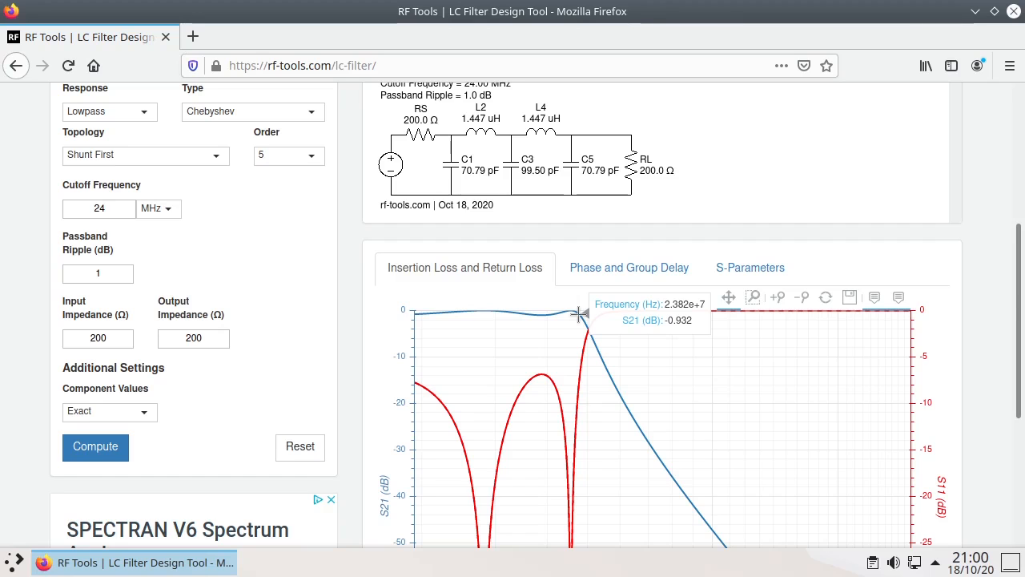
scroll(263, 236, "up", 5)
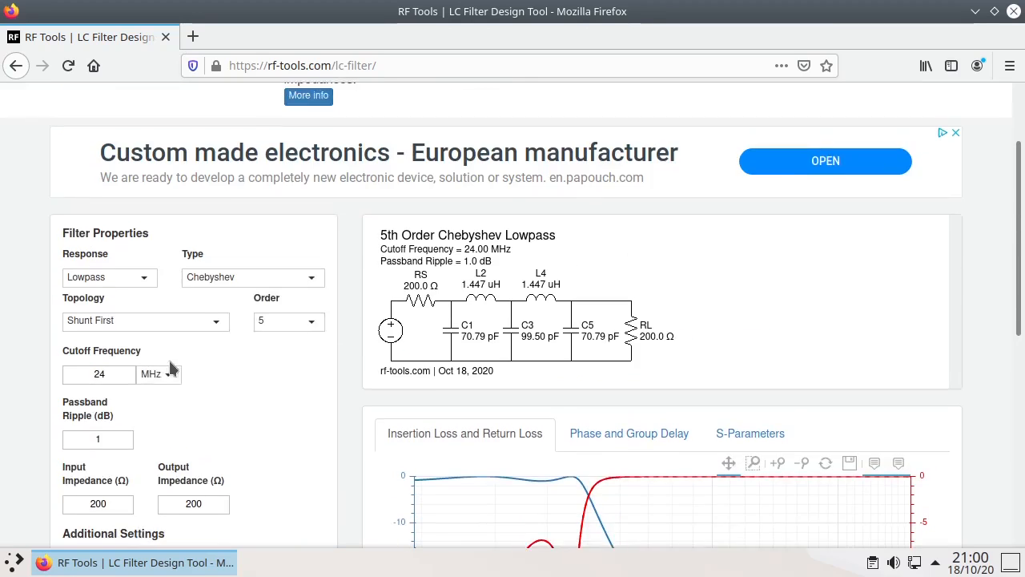
scroll(169, 302, "down", 6)
scroll(311, 309, "up", 3)
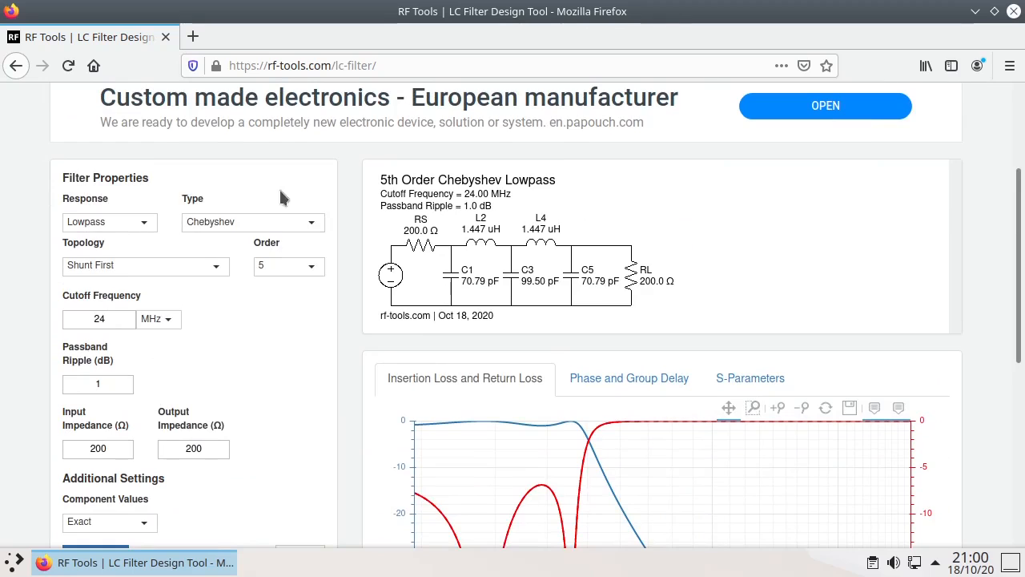
left_click(258, 229)
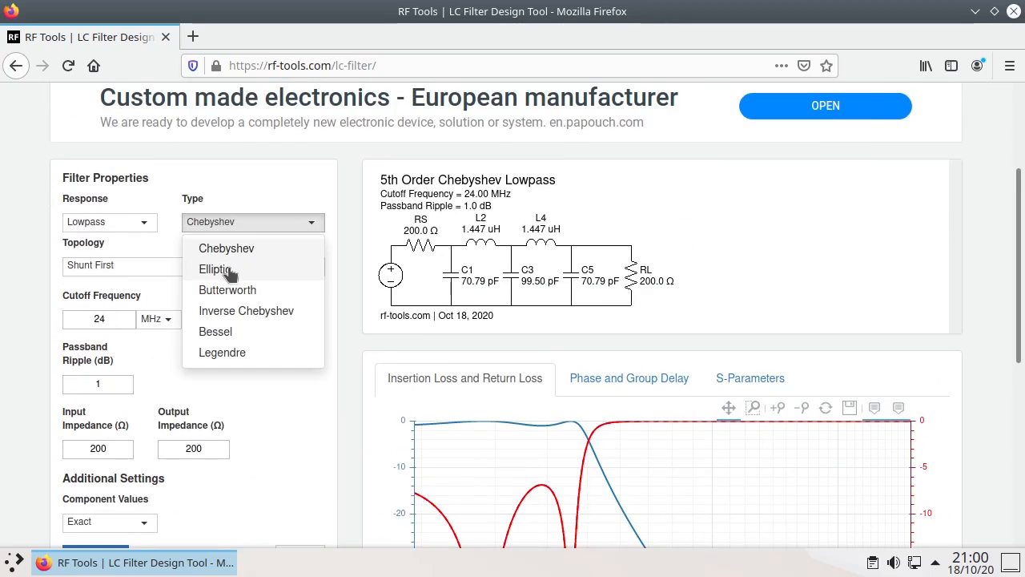
left_click(276, 184)
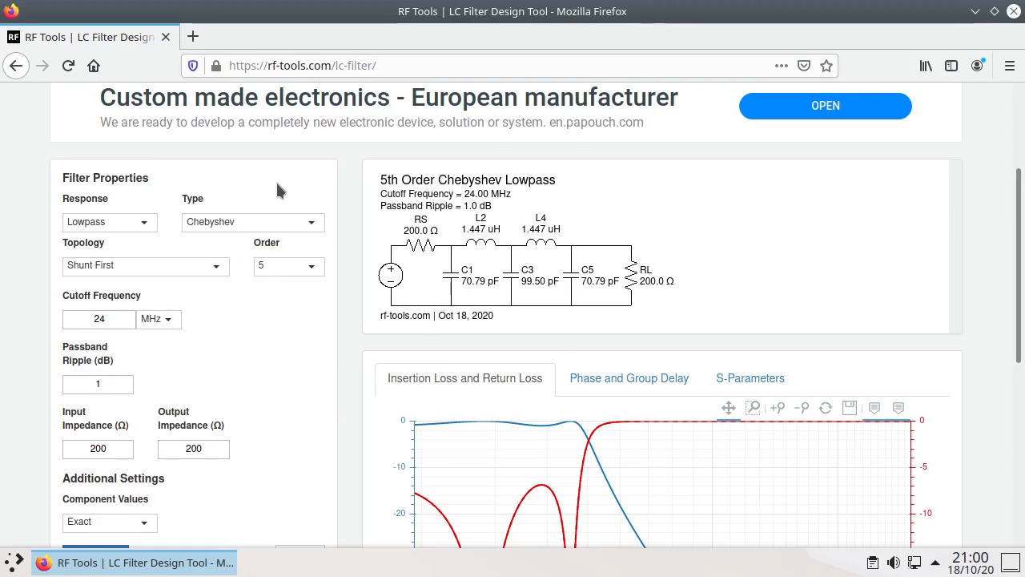
Show the filter's phase and group delay plot and examine the group delay around the cutoff frequency
left_click(655, 388)
scroll(653, 335, "down", 3)
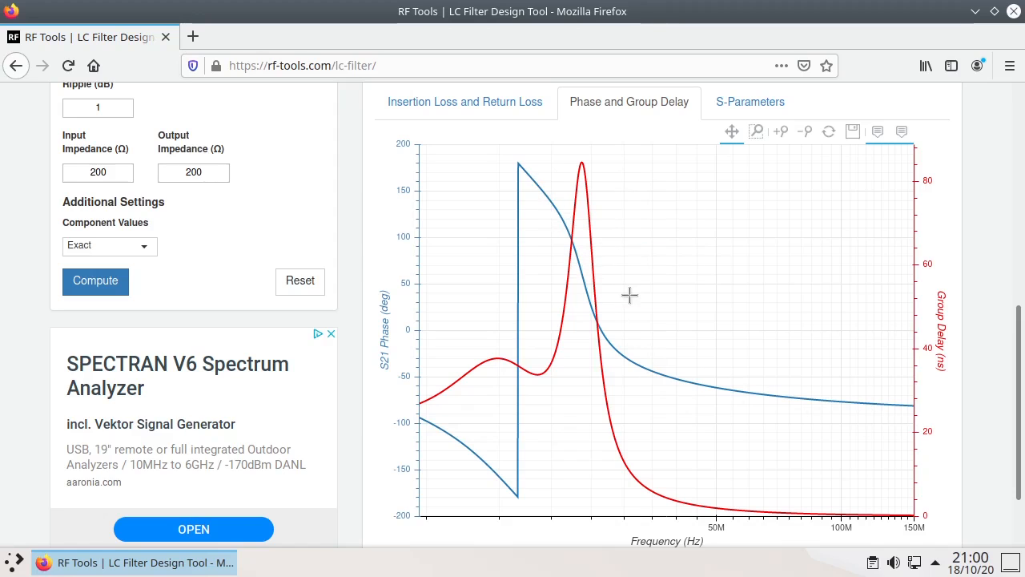
scroll(665, 305, "up", 3)
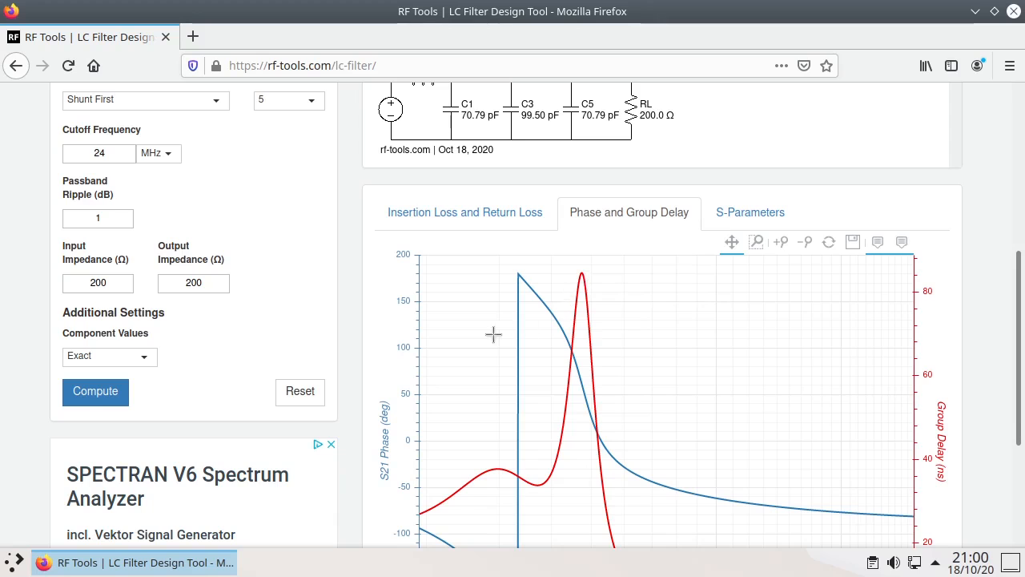
scroll(492, 332, "up", 3)
scroll(539, 340, "down", 4)
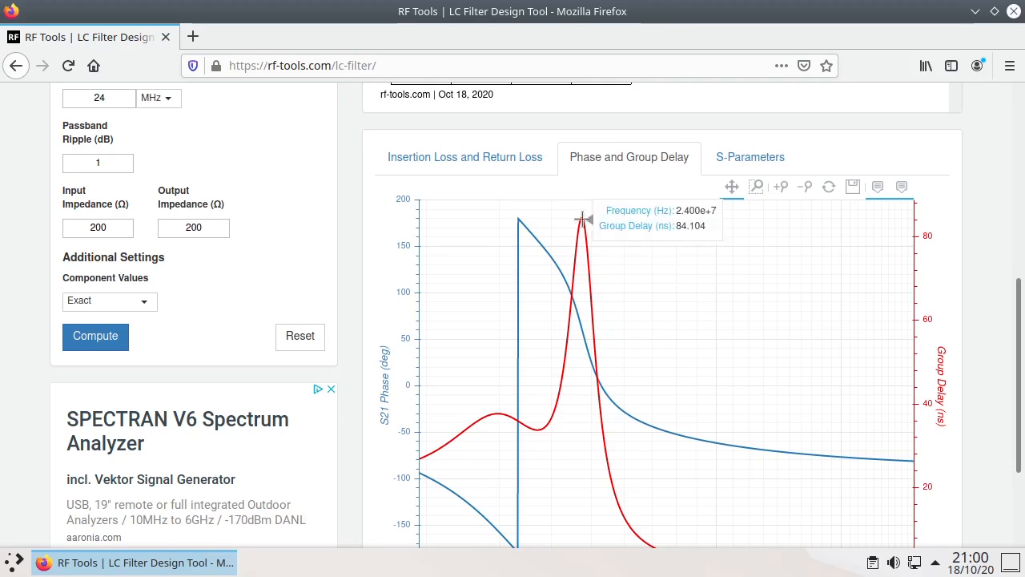
mouse_move(580, 226)
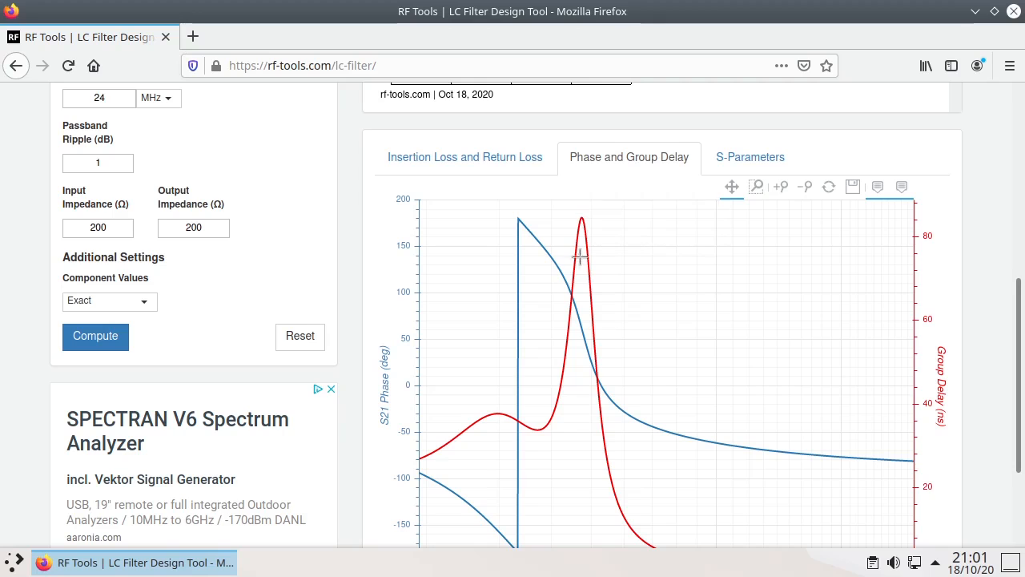
scroll(425, 332, "up", 5)
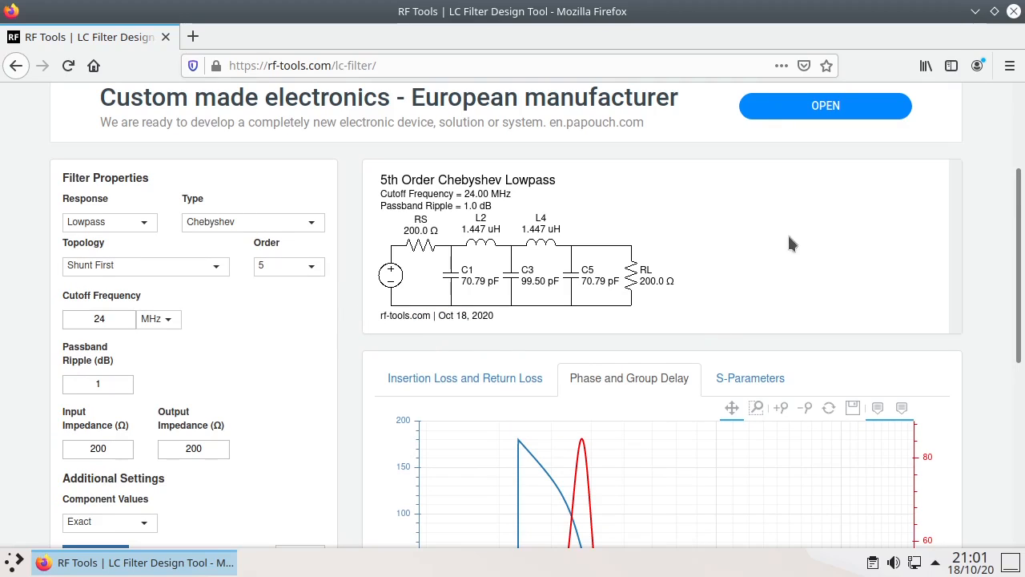
scroll(791, 242, "down", 3)
scroll(813, 212, "down", 3)
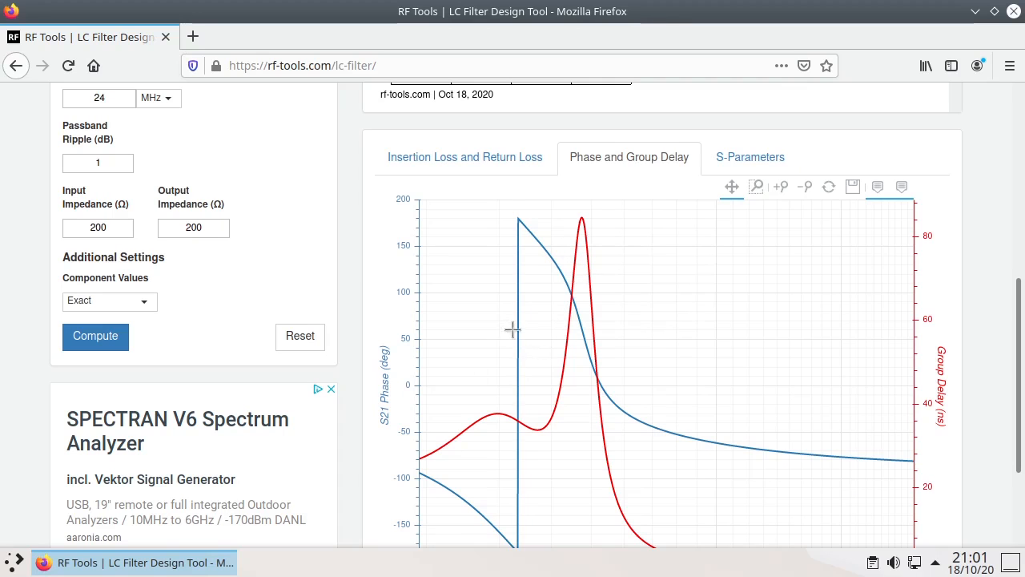
Recompute the lowpass filter as an Elliptic type and view its insertion loss and return loss curves
scroll(513, 328, "up", 6)
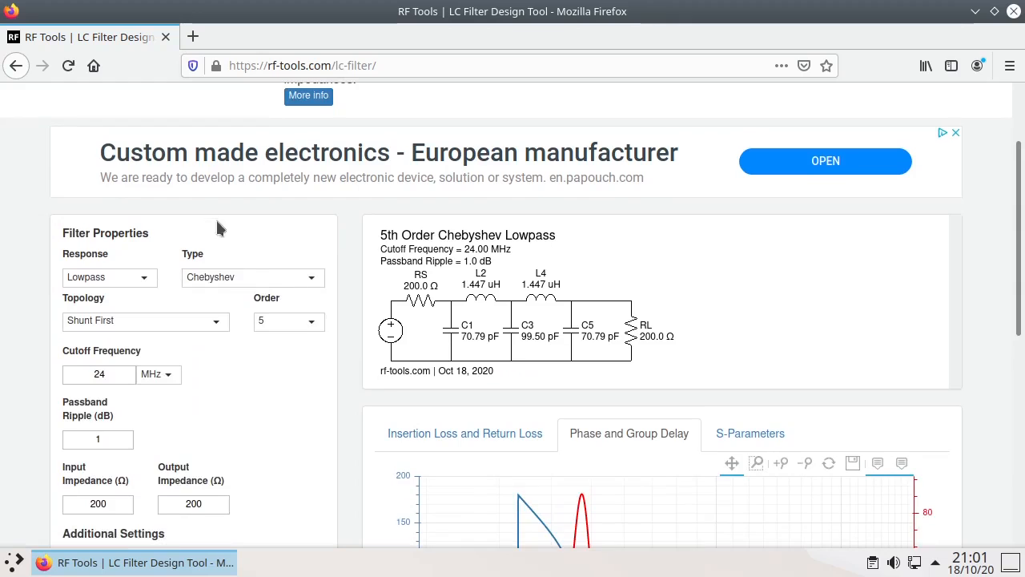
left_click(238, 276)
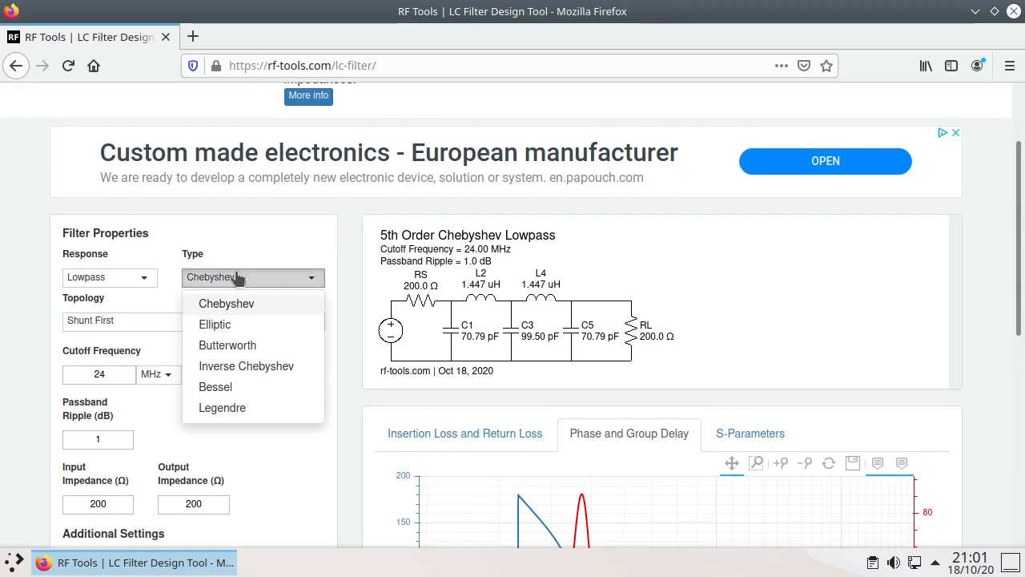
left_click(216, 324)
scroll(311, 389, "down", 5)
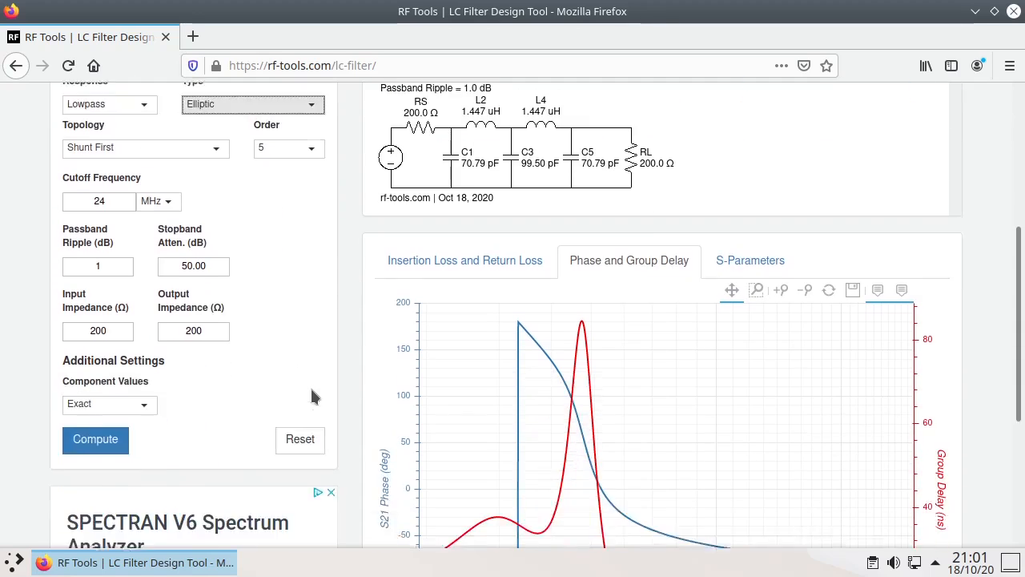
left_click(110, 400)
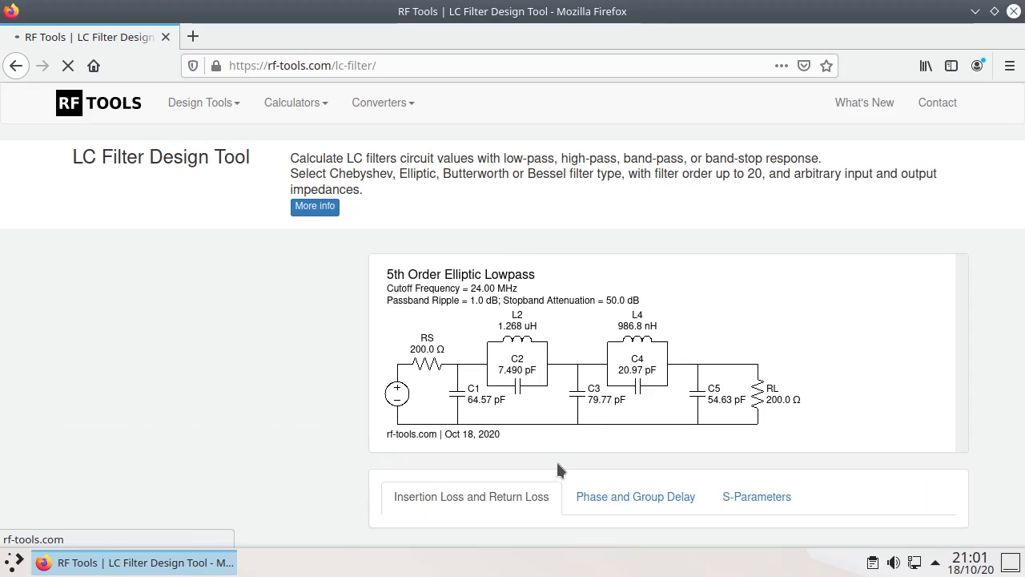
scroll(564, 361, "down", 10)
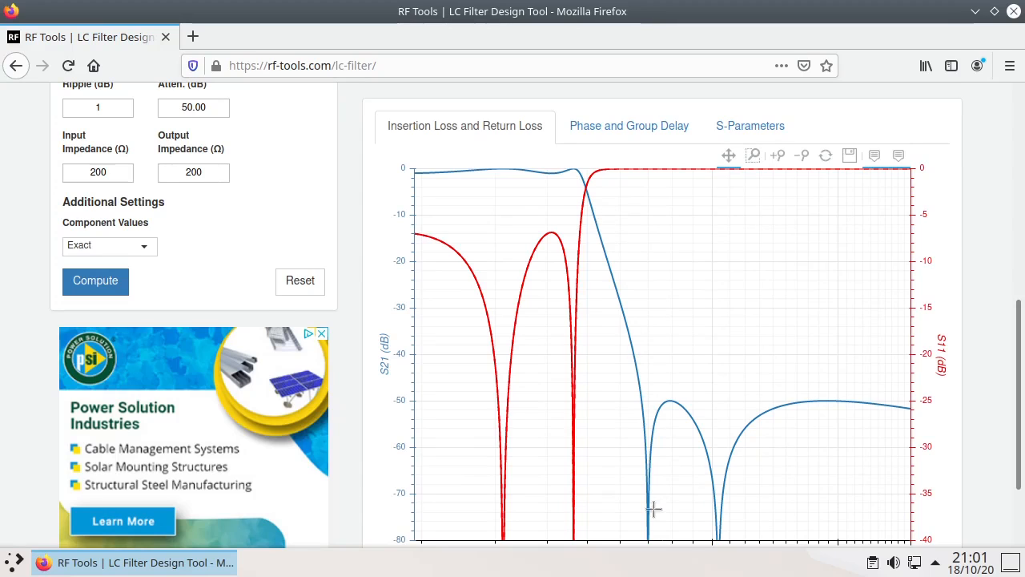
mouse_move(718, 502)
scroll(657, 409, "up", 2)
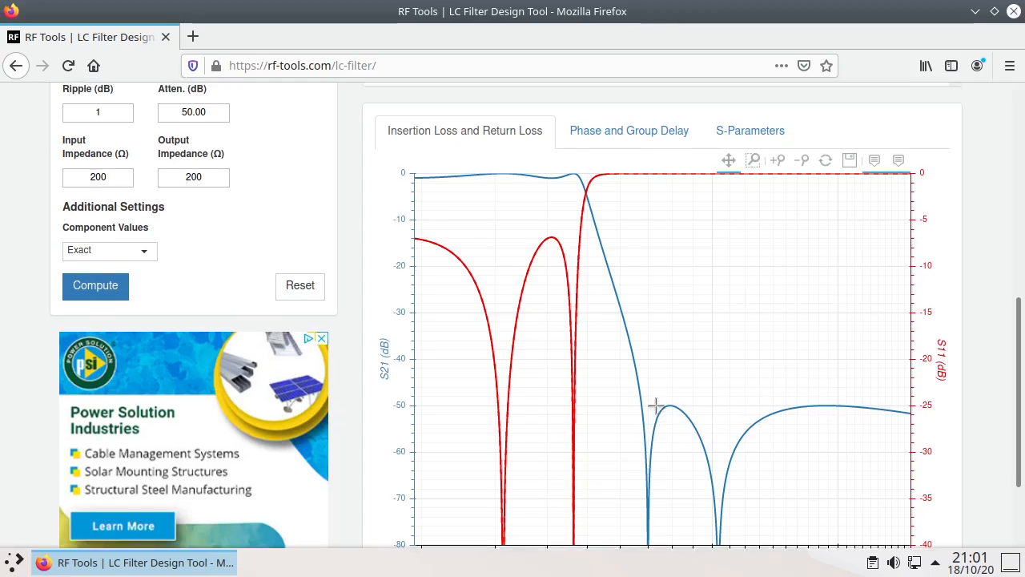
Set the elliptic filter's stopband attenuation to 100 dB, recompute it and view its insertion loss and return loss curves
scroll(359, 439, "up", 1)
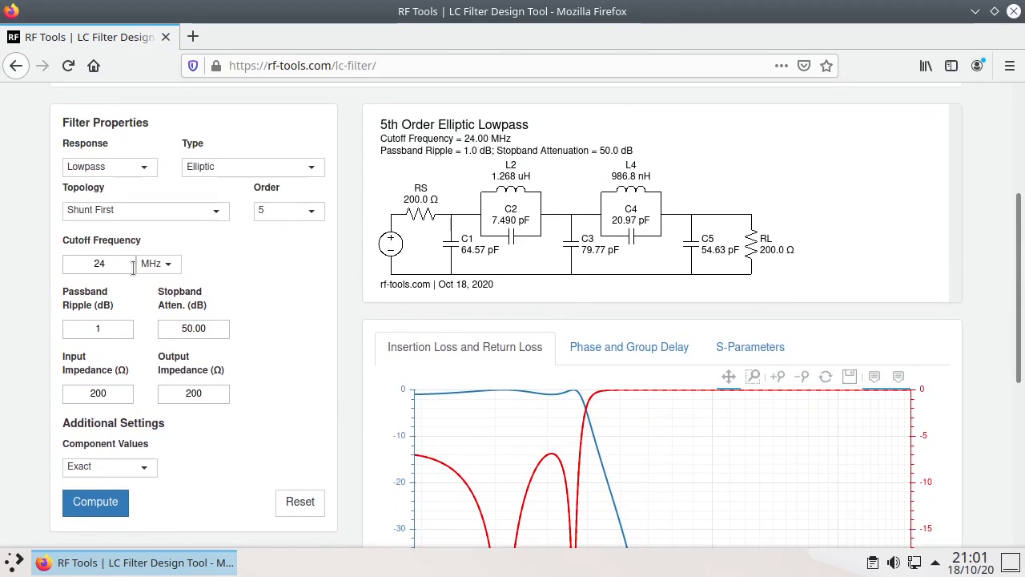
double_click(218, 328)
type("1000")
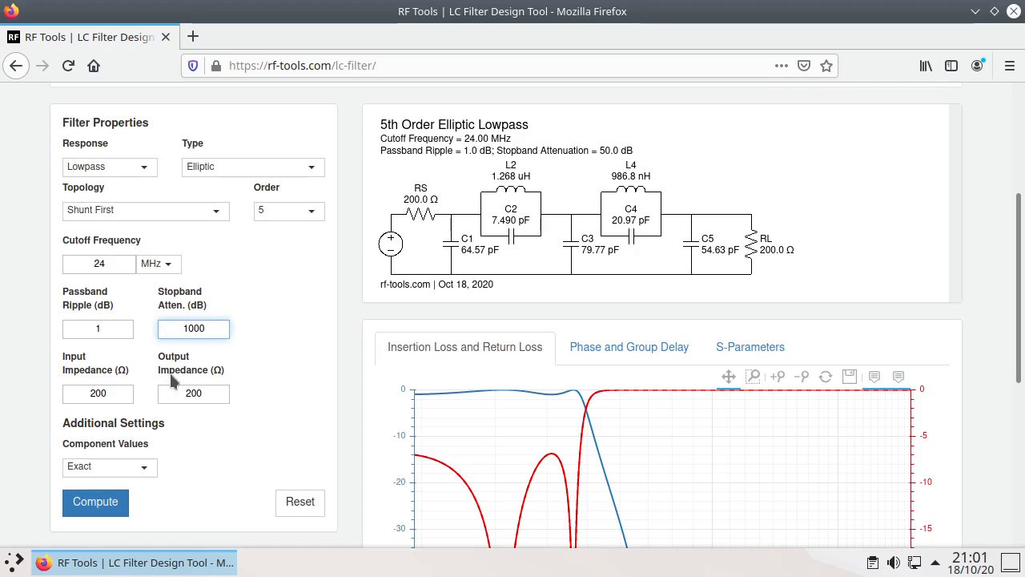
left_click(100, 505)
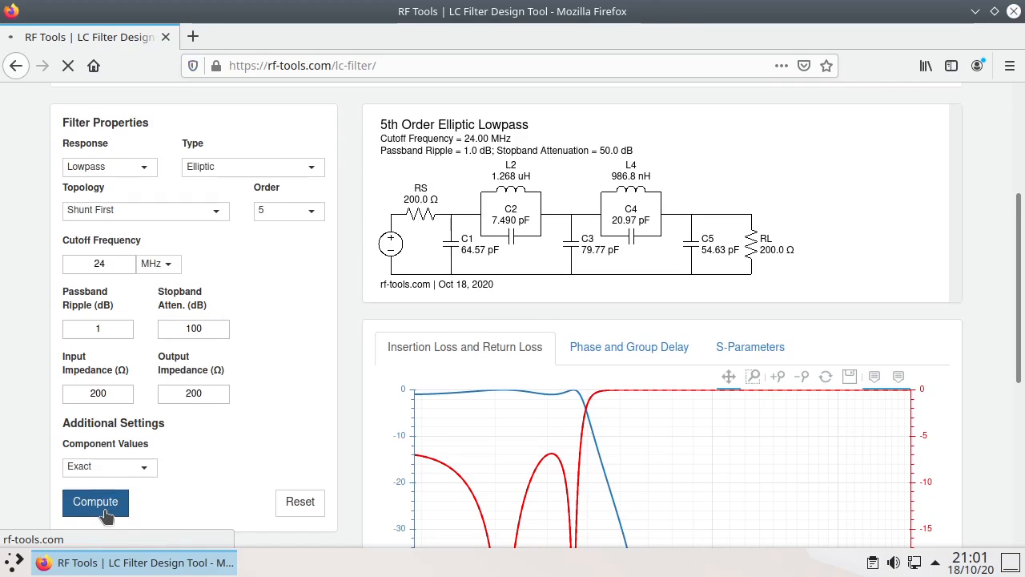
scroll(621, 188, "down", 10)
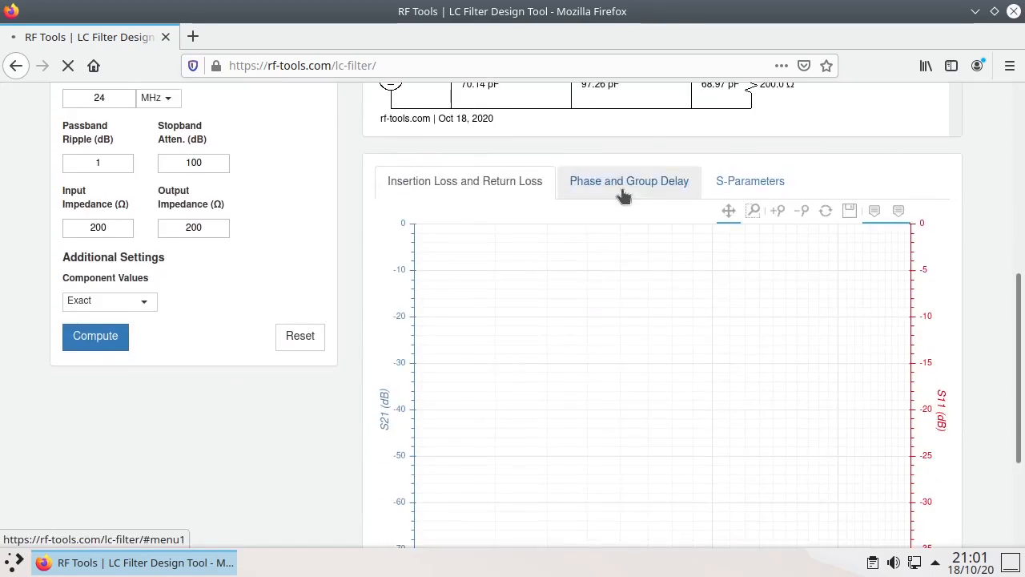
scroll(650, 223, "up", 3)
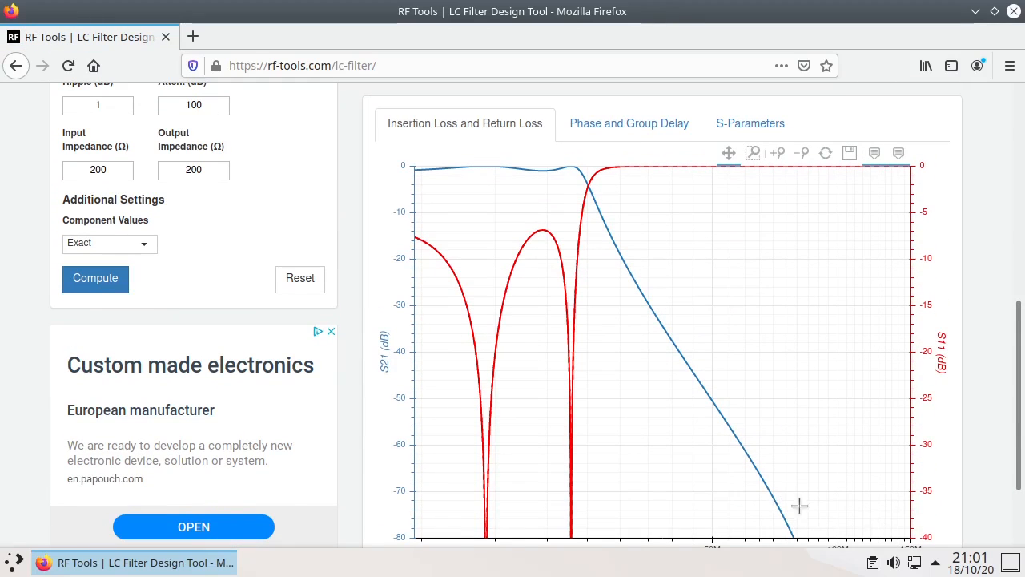
Set the stopband attenuation back to 50 dB and recompute the elliptic lowpass filter
scroll(689, 433, "up", 3)
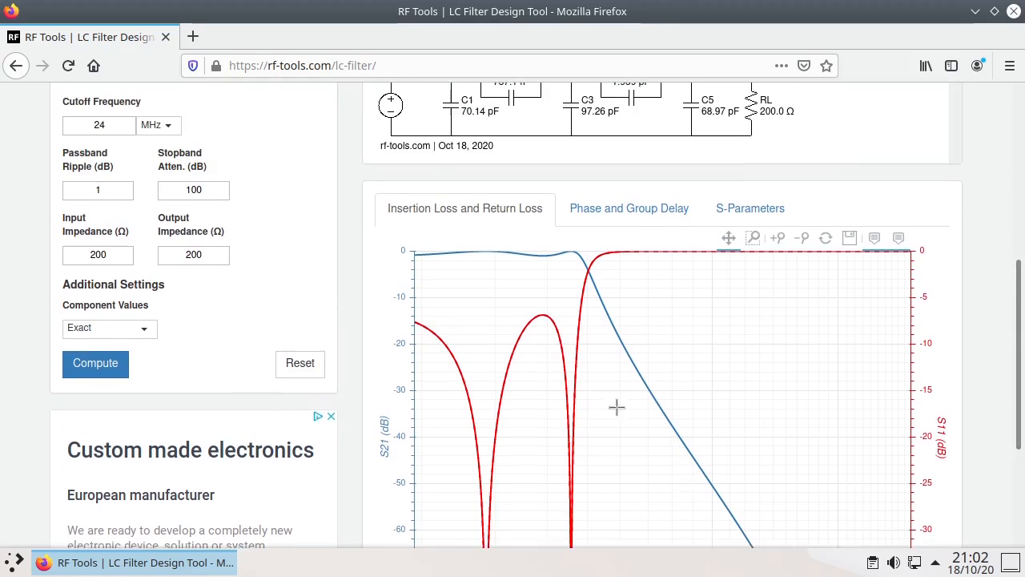
left_click_drag(205, 217, 167, 208)
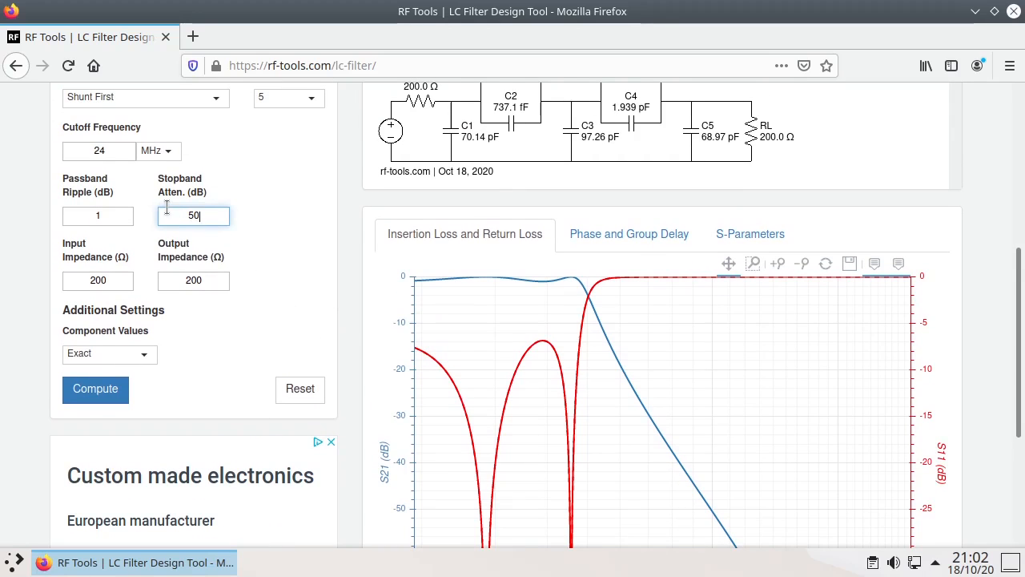
type("50")
left_click(116, 388)
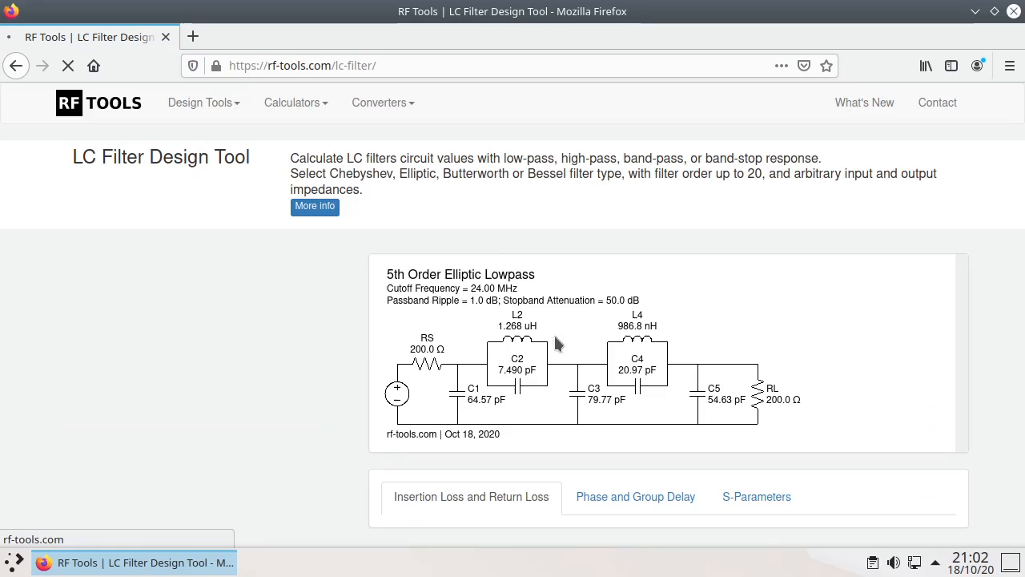
scroll(584, 251, "down", 10)
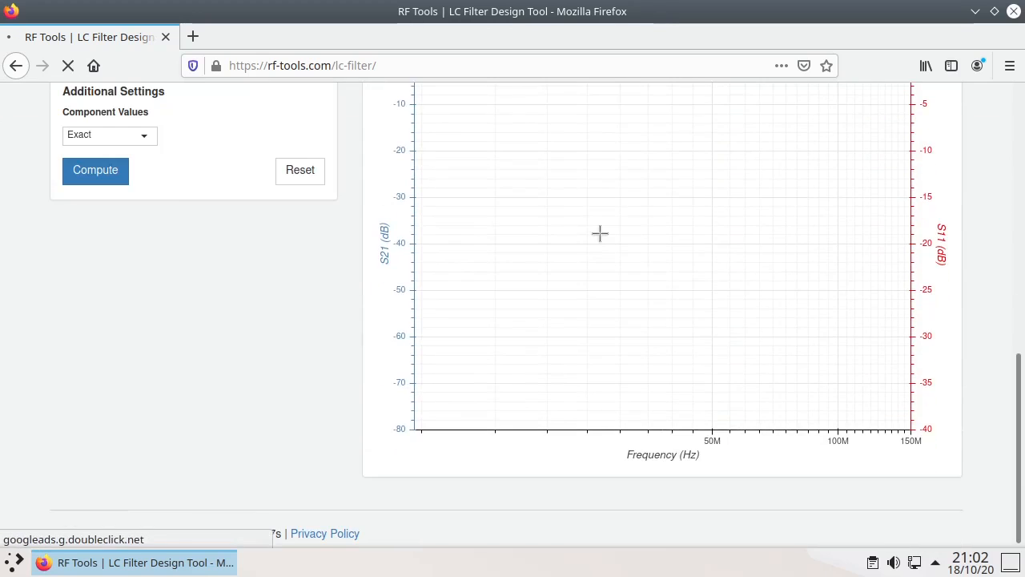
scroll(617, 295, "up", 4)
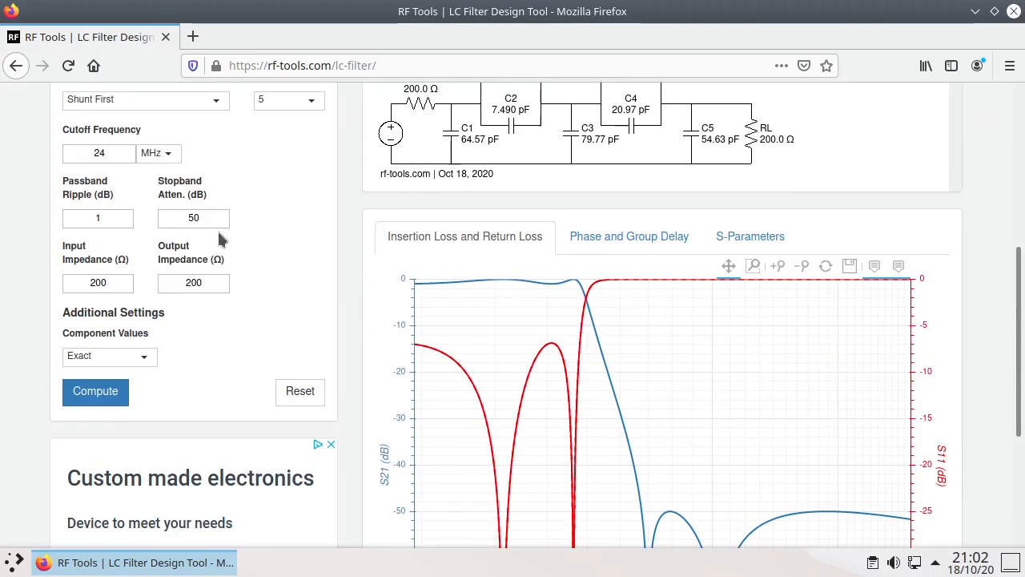
Set the stopband attenuation to 70 dB, recompute the elliptic filter and view its stopband response
scroll(220, 225, "down", 3)
left_click_drag(211, 107, 154, 107)
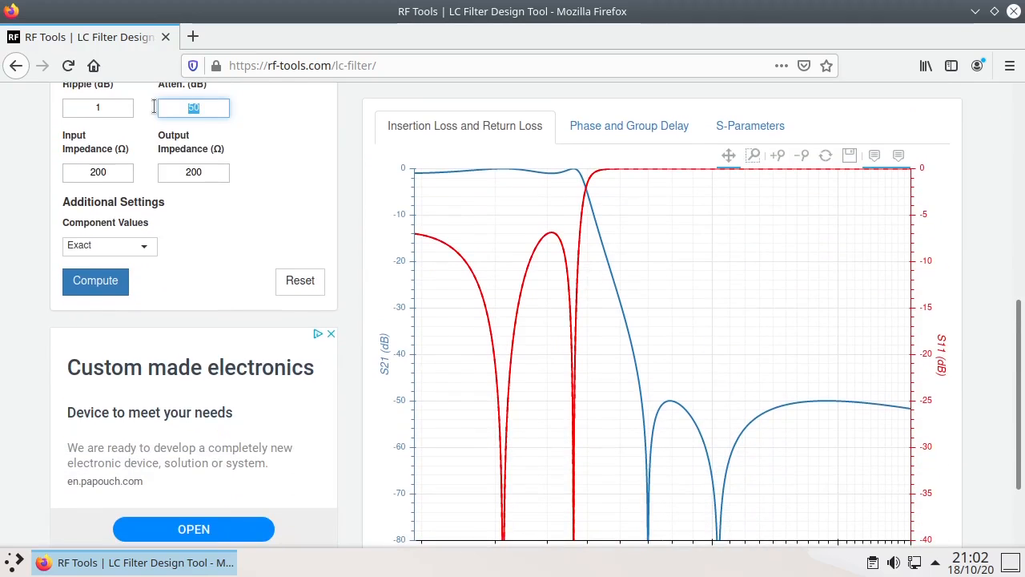
type("70")
left_click(107, 290)
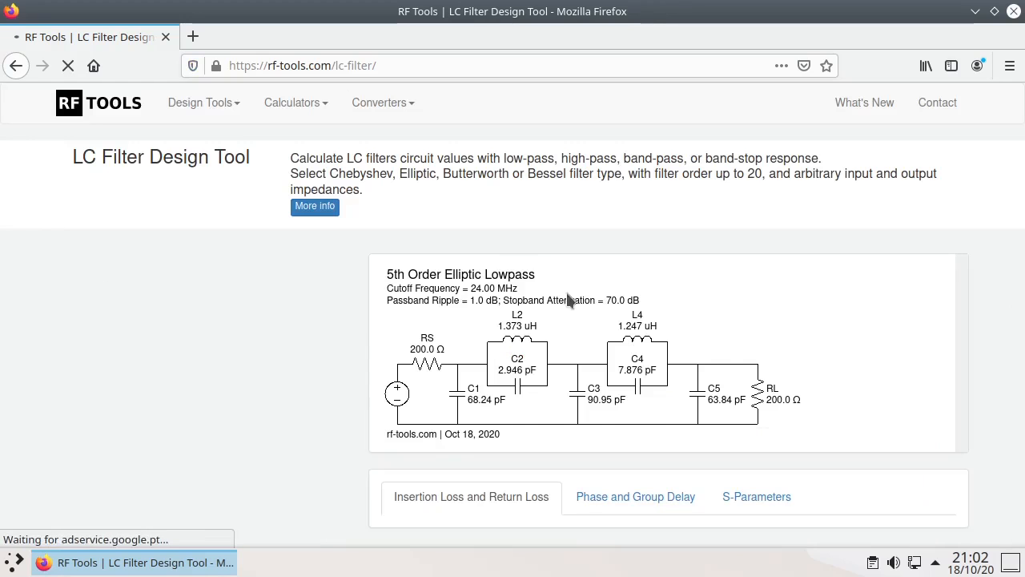
scroll(660, 202, "down", 5)
scroll(672, 191, "down", 4)
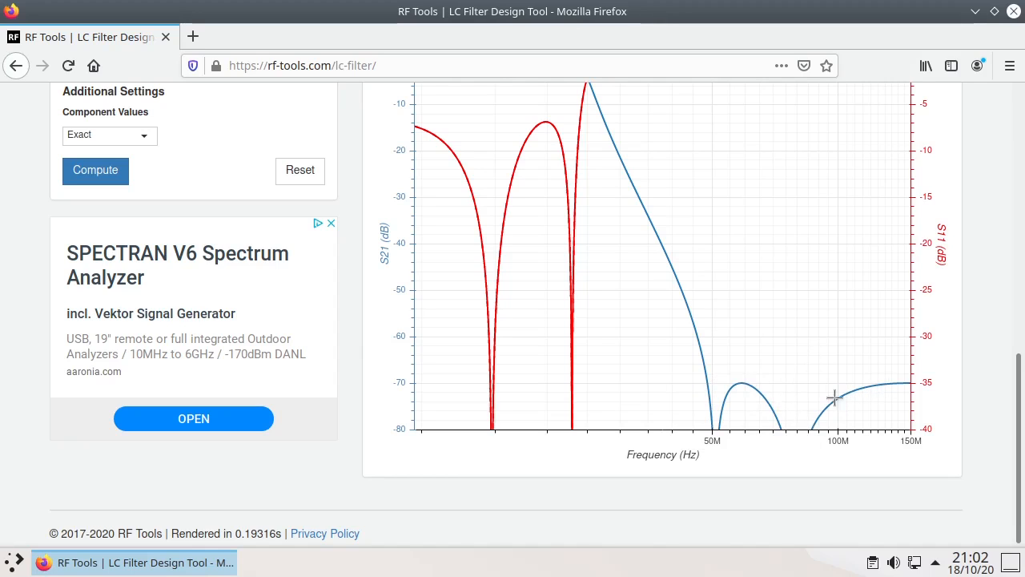
Recompute the lowpass filter as a Butterworth type and view its insertion loss and return loss curves
scroll(665, 355, "up", 10)
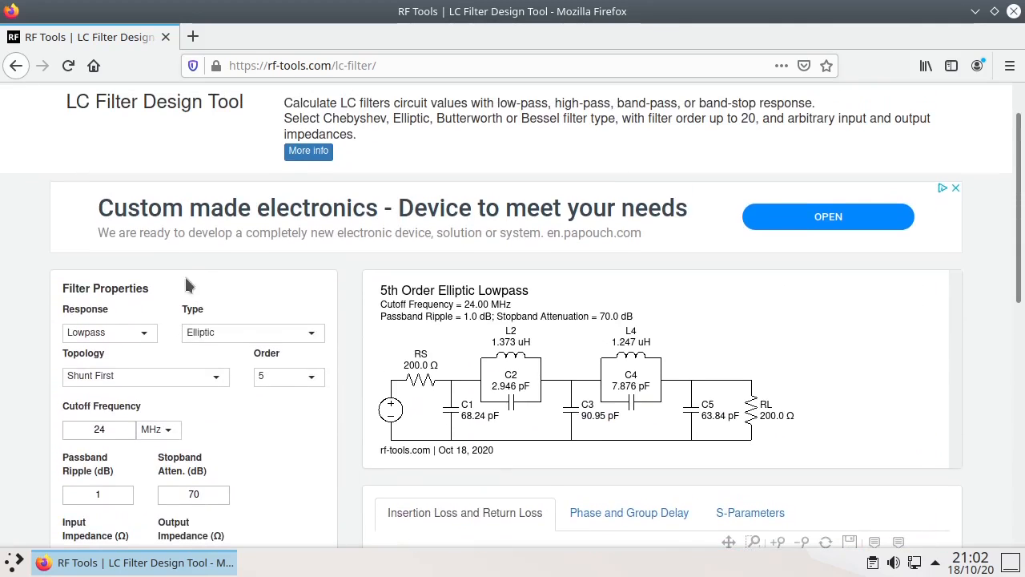
left_click(255, 335)
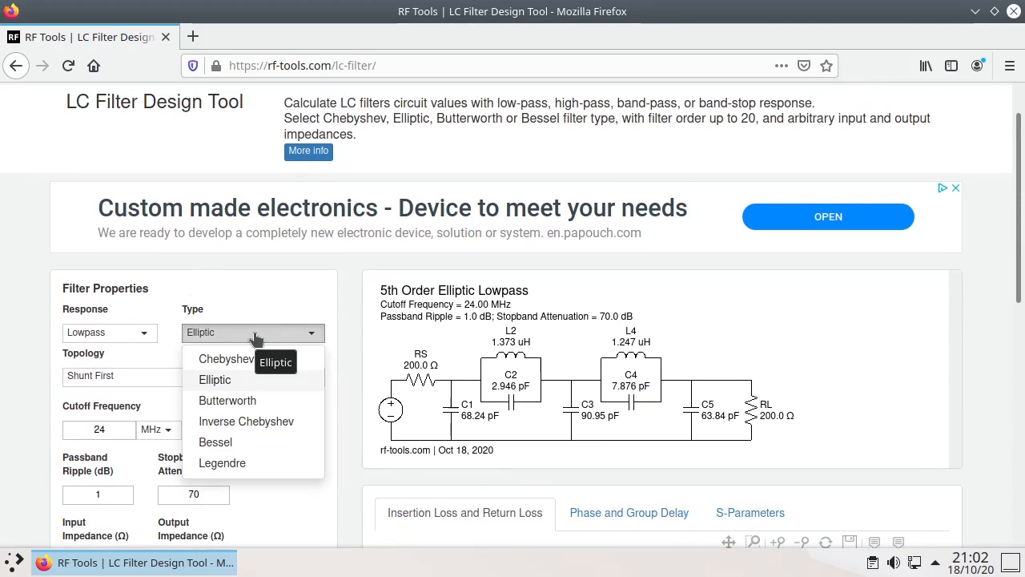
left_click(228, 400)
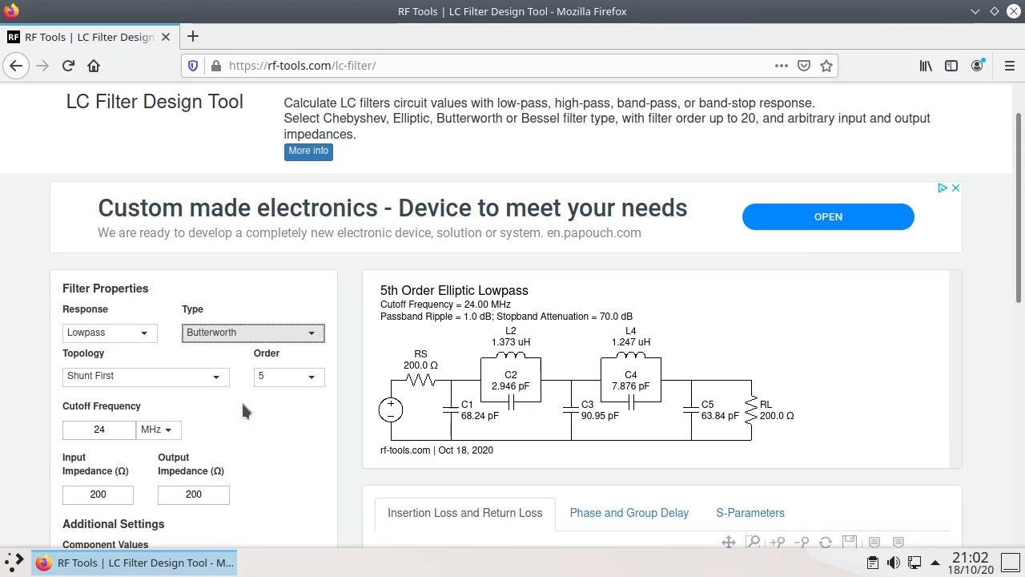
scroll(290, 295, "down", 5)
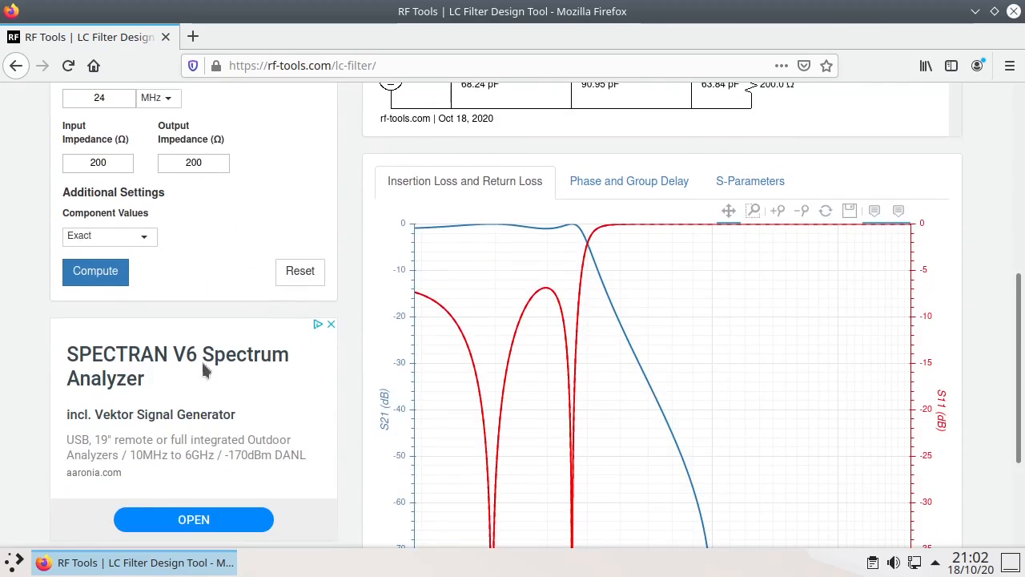
left_click(101, 281)
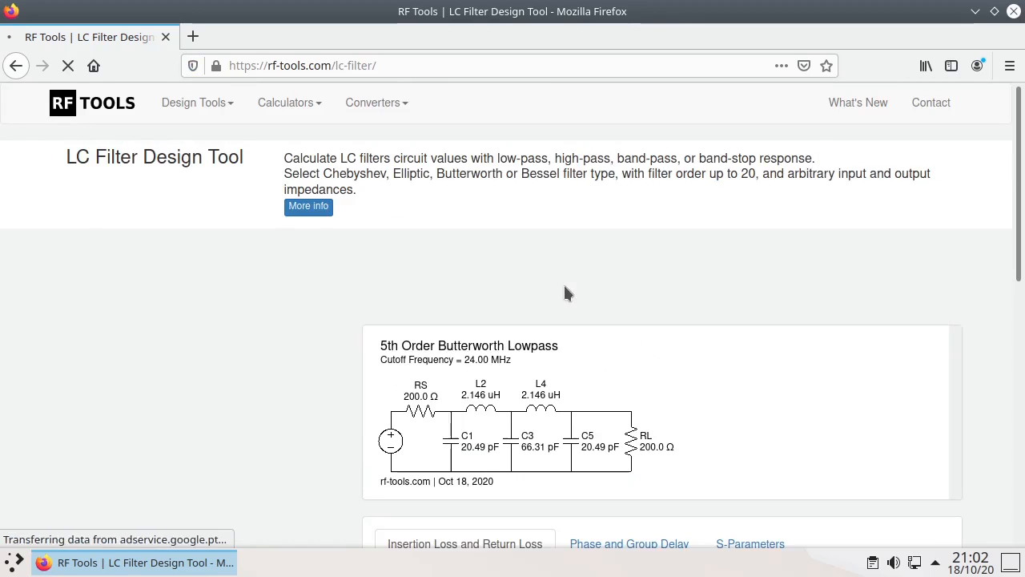
scroll(564, 283, "down", 3)
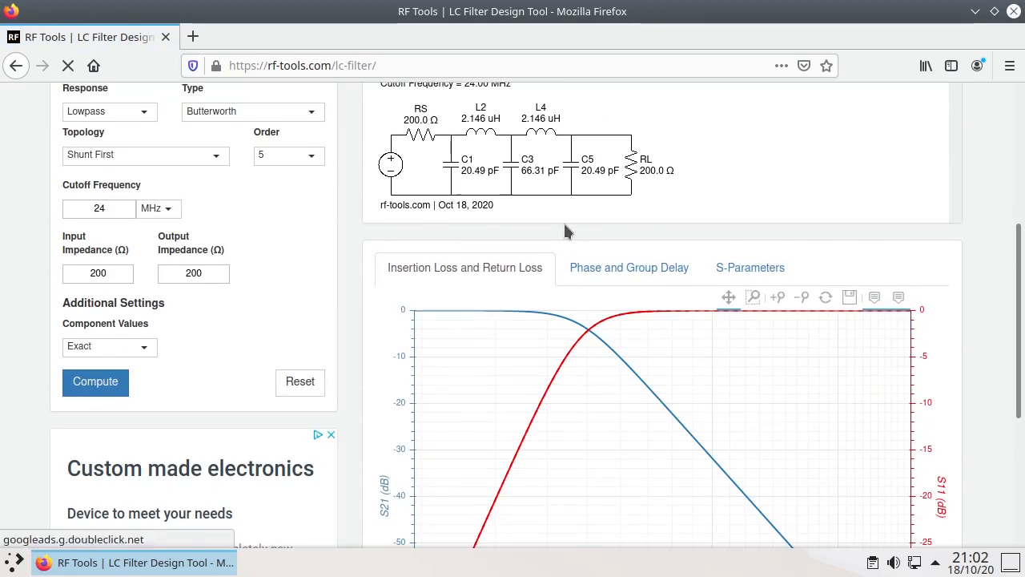
scroll(565, 230, "down", 1)
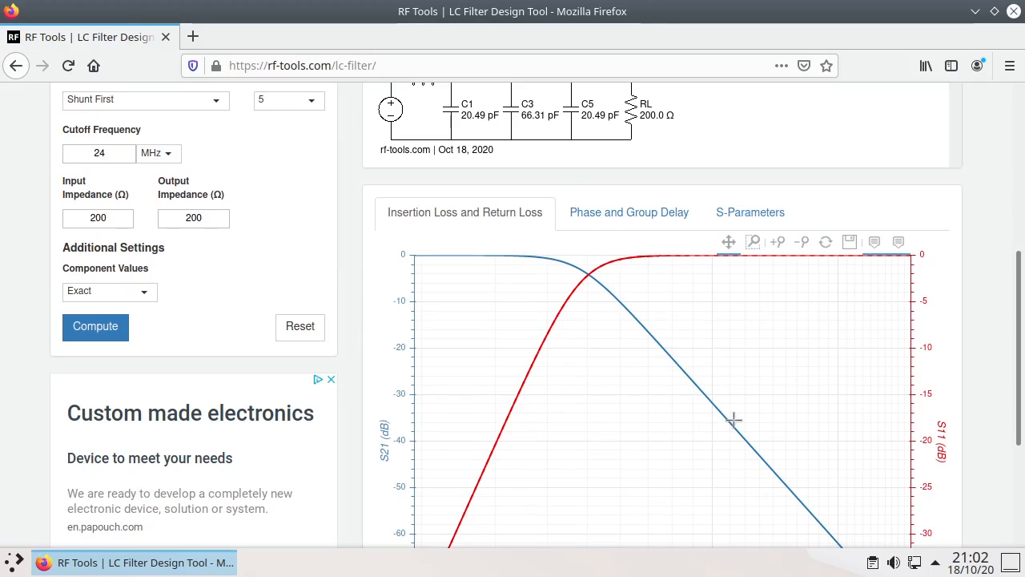
Examine the Butterworth filter's circuit, passband flatness and insertion loss near the cutoff frequency, and review the available filter types
scroll(729, 419, "up", 2)
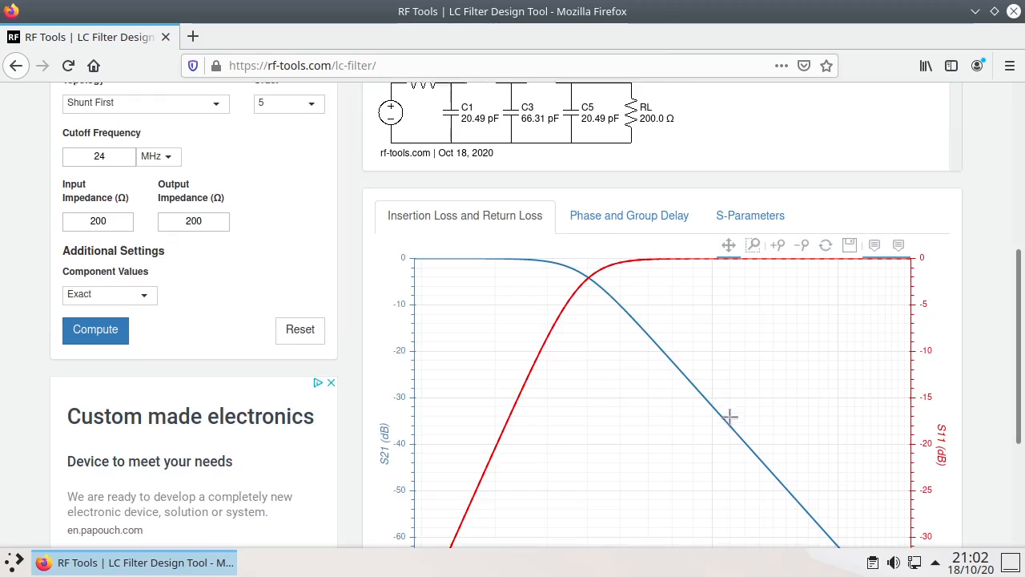
left_click(269, 167)
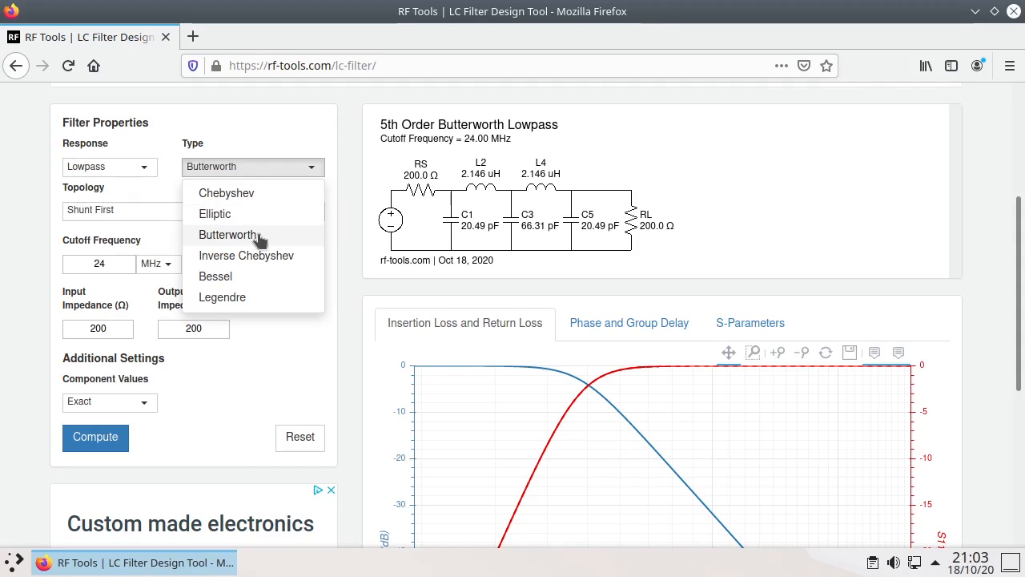
left_click(303, 117)
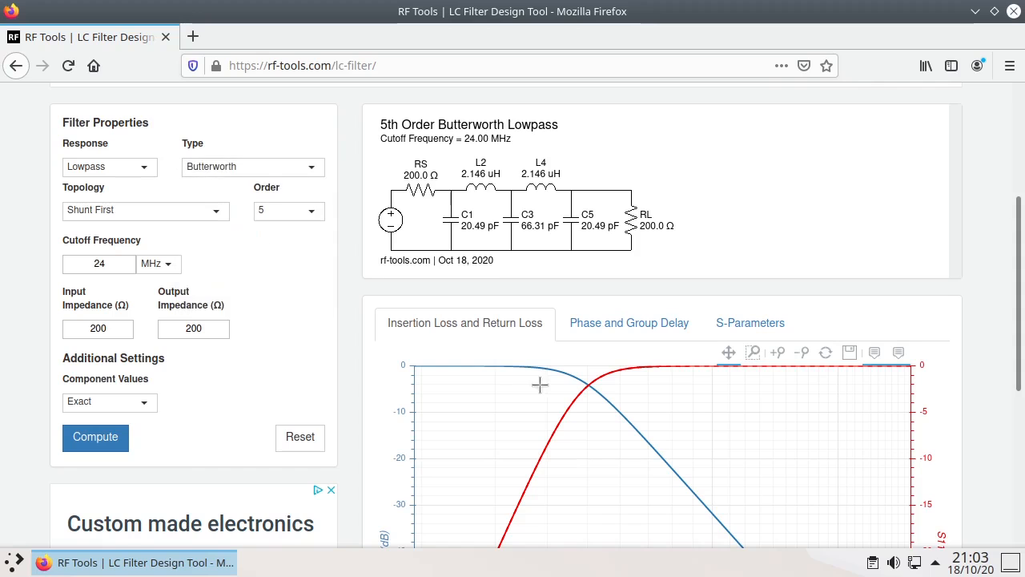
scroll(540, 385, "down", 2)
scroll(481, 256, "up", 1)
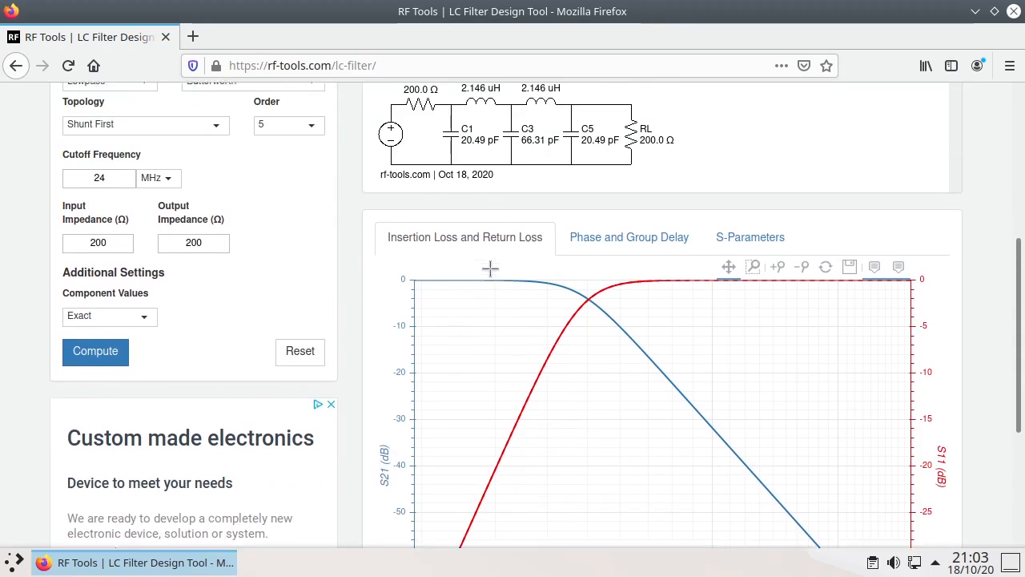
scroll(490, 269, "up", 1)
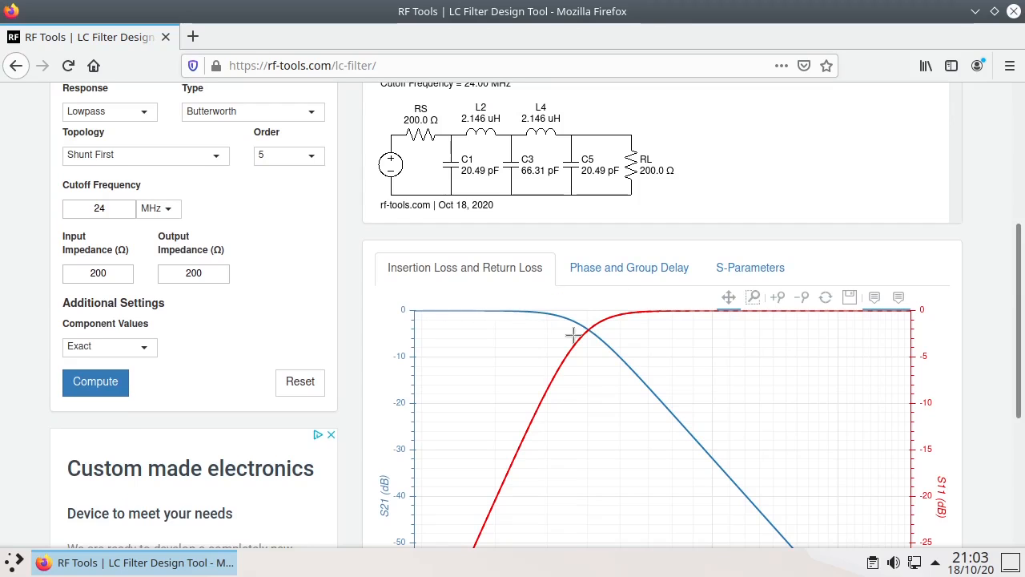
scroll(573, 335, "down", 2)
scroll(573, 335, "up", 1)
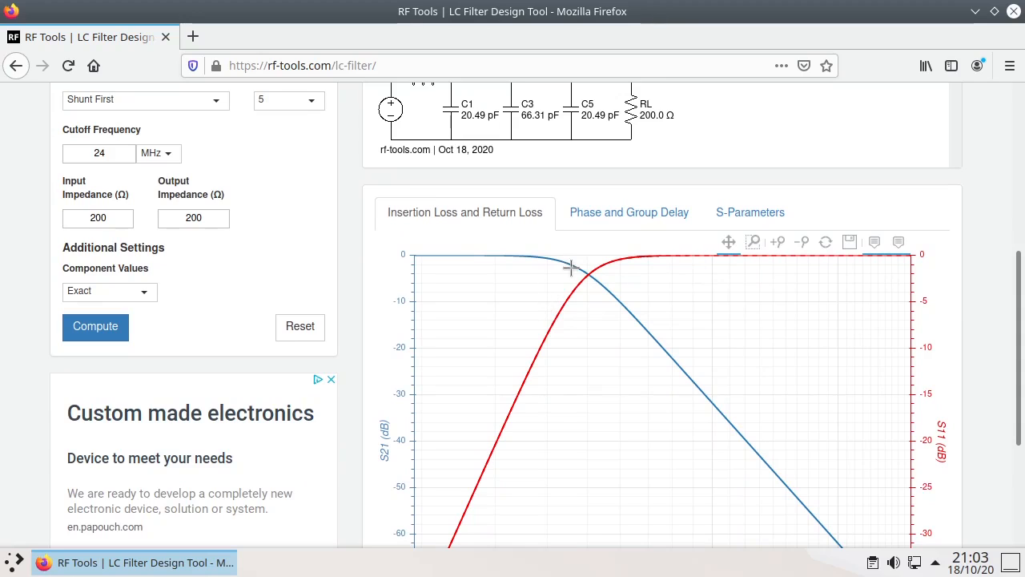
mouse_move(578, 268)
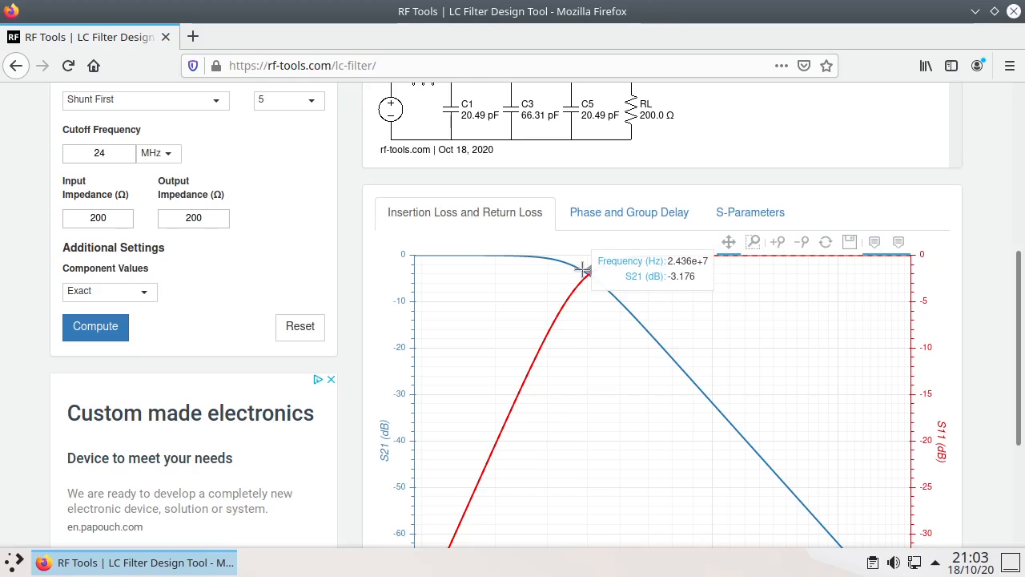
scroll(581, 266, "up", 3)
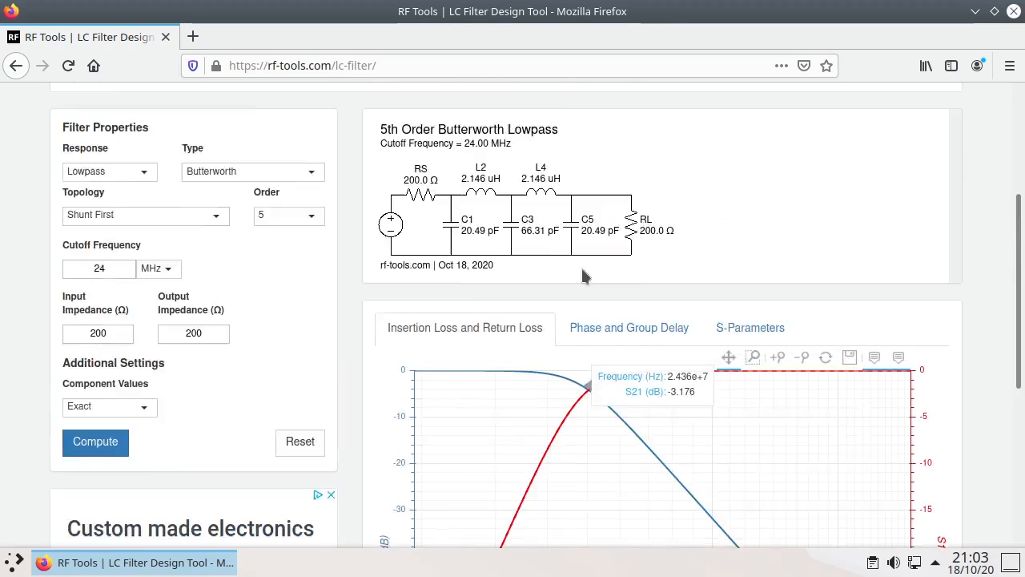
scroll(593, 290, "down", 1)
scroll(593, 290, "down", 2)
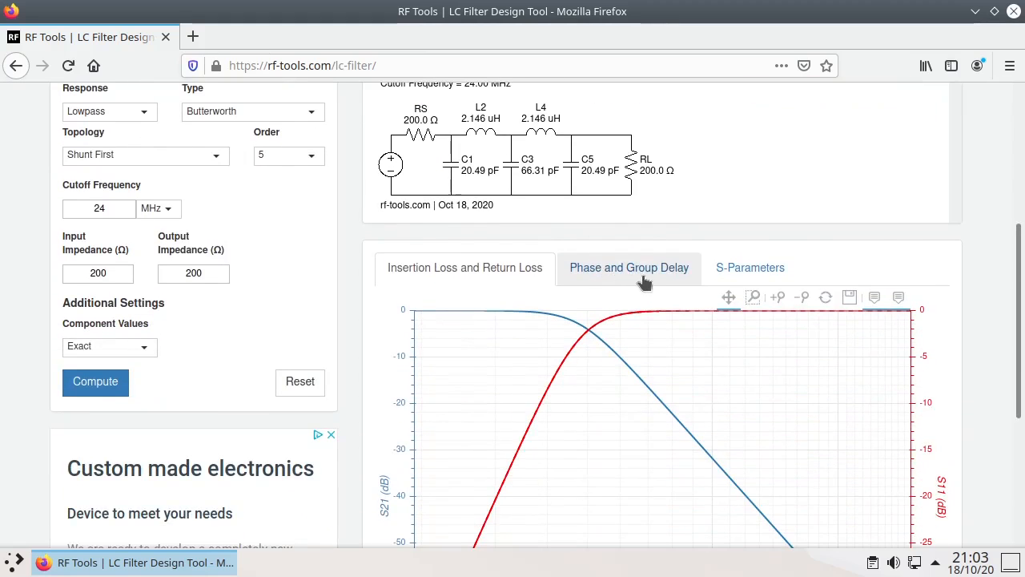
scroll(522, 380, "up", 1)
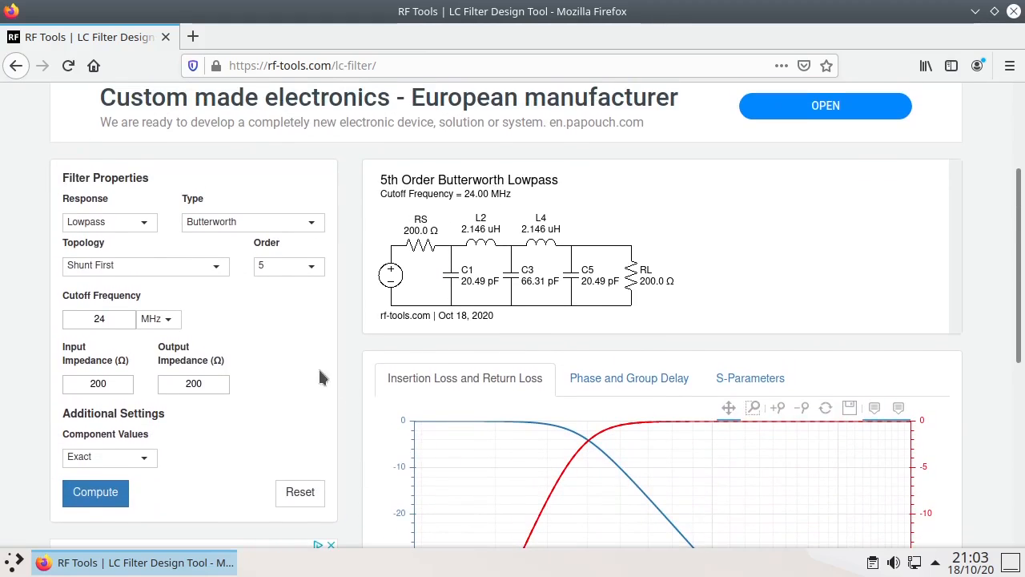
Select the Bessel type, check the Butterworth phase and group delay plot for comparison before recomputing the lowpass filter as Bessel
left_click(240, 224)
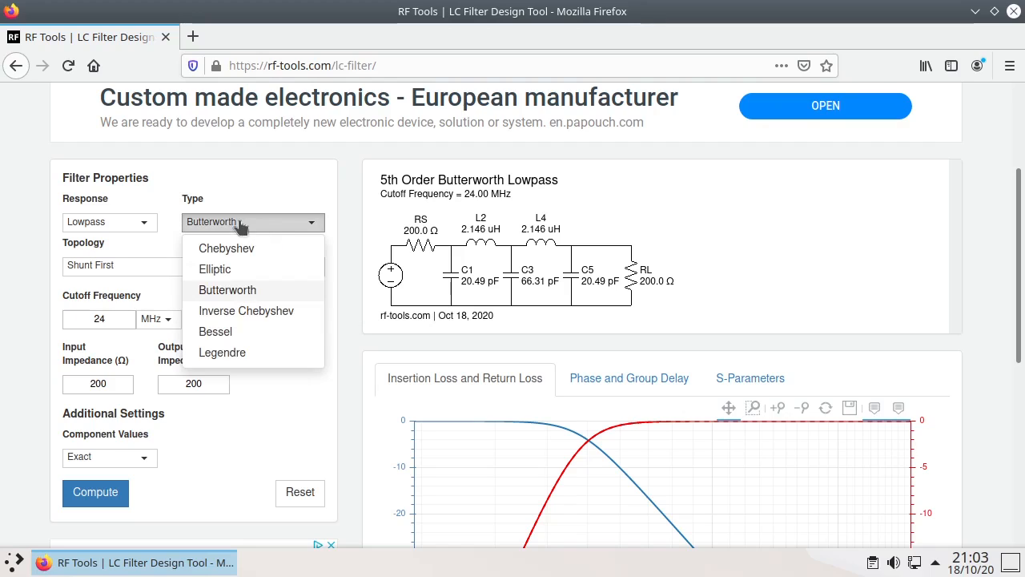
left_click(214, 331)
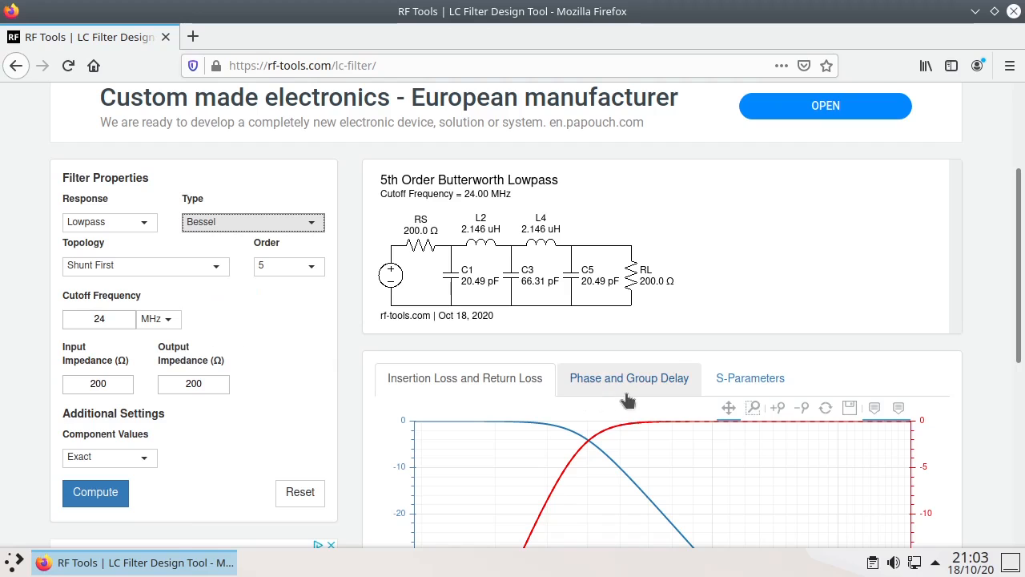
left_click(600, 392)
scroll(637, 356, "down", 3)
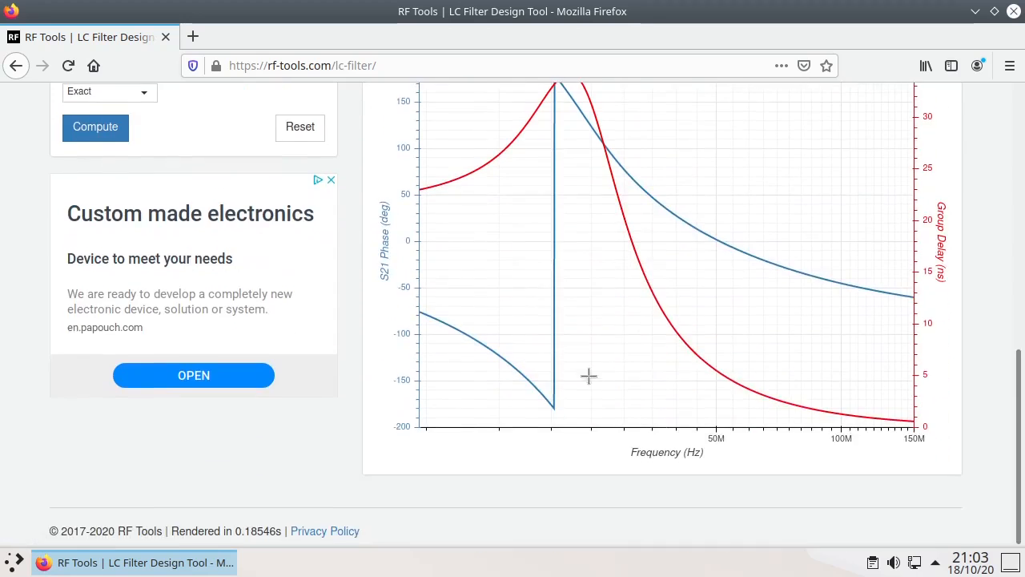
scroll(471, 353, "up", 1)
mouse_move(556, 303)
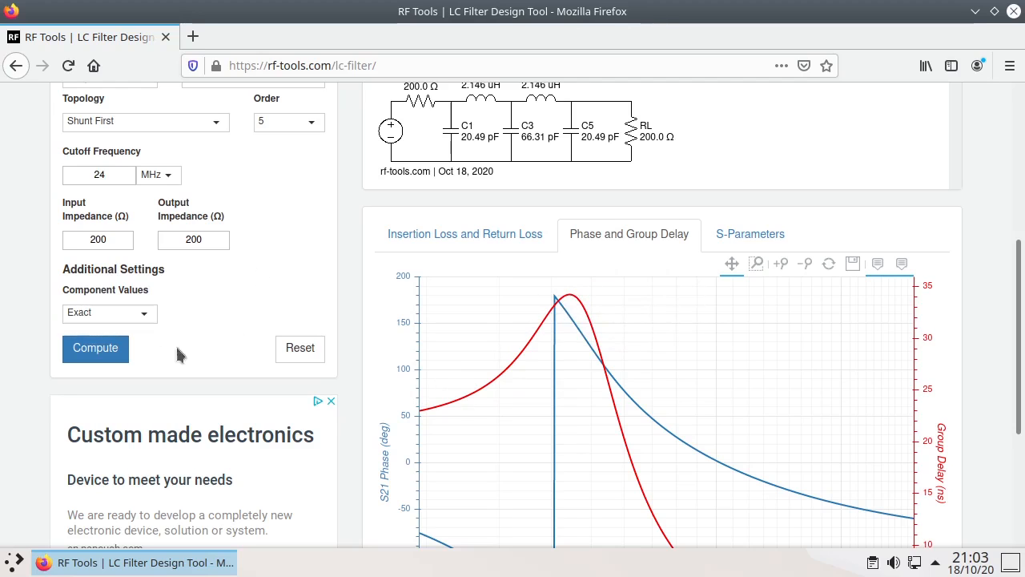
left_click(112, 353)
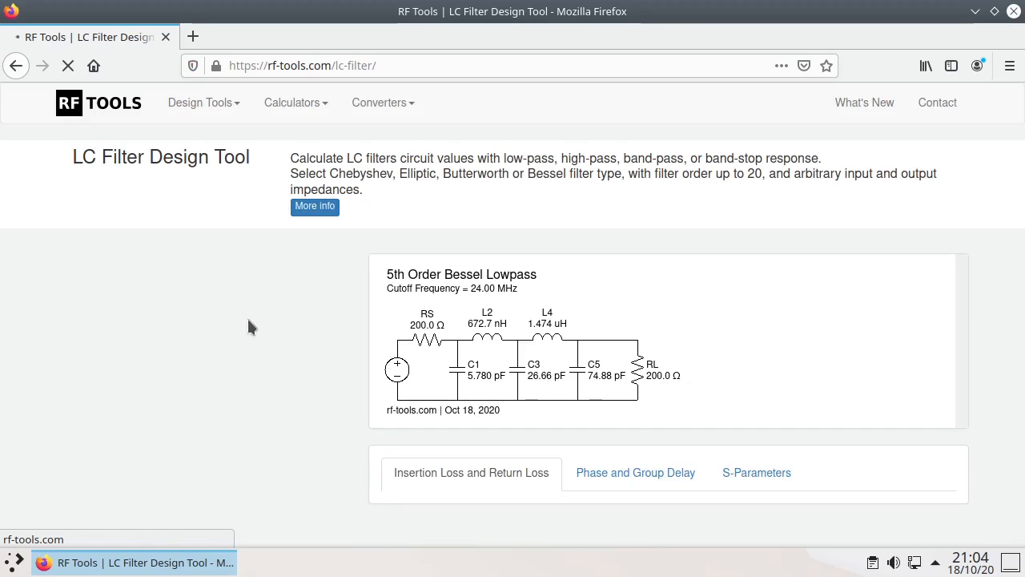
Examine the Bessel filter's insertion loss and return loss curves, as well as its phase and group delay plot around the 24 MHz cutoff
scroll(273, 237, "down", 3)
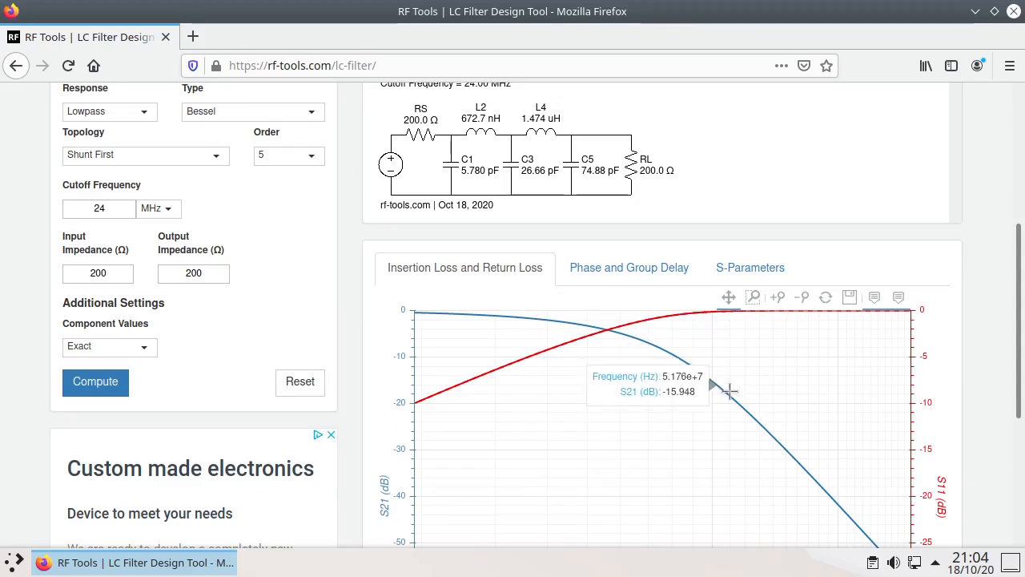
scroll(529, 256, "down", 4)
scroll(600, 208, "up", 2)
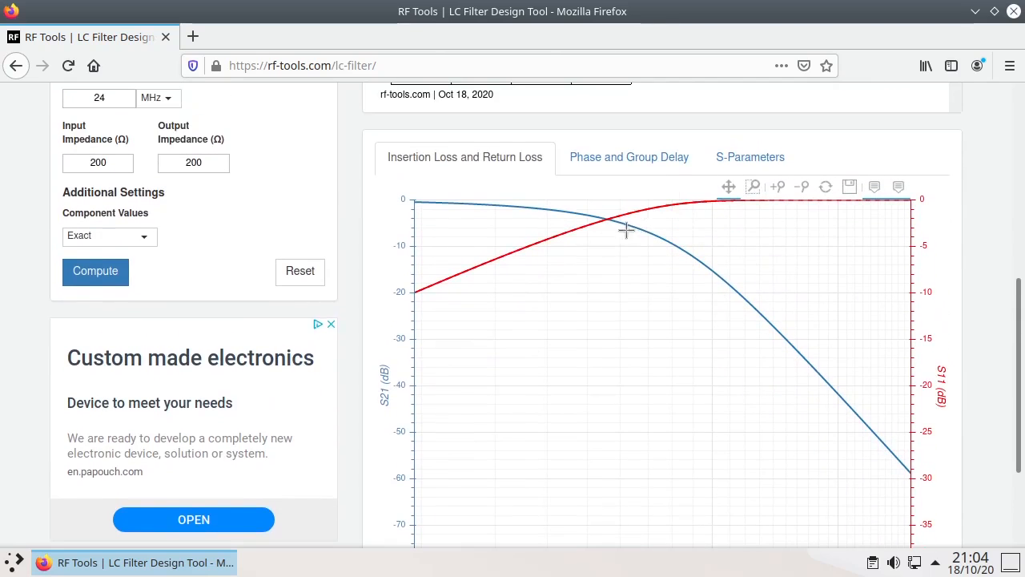
scroll(685, 338, "up", 3)
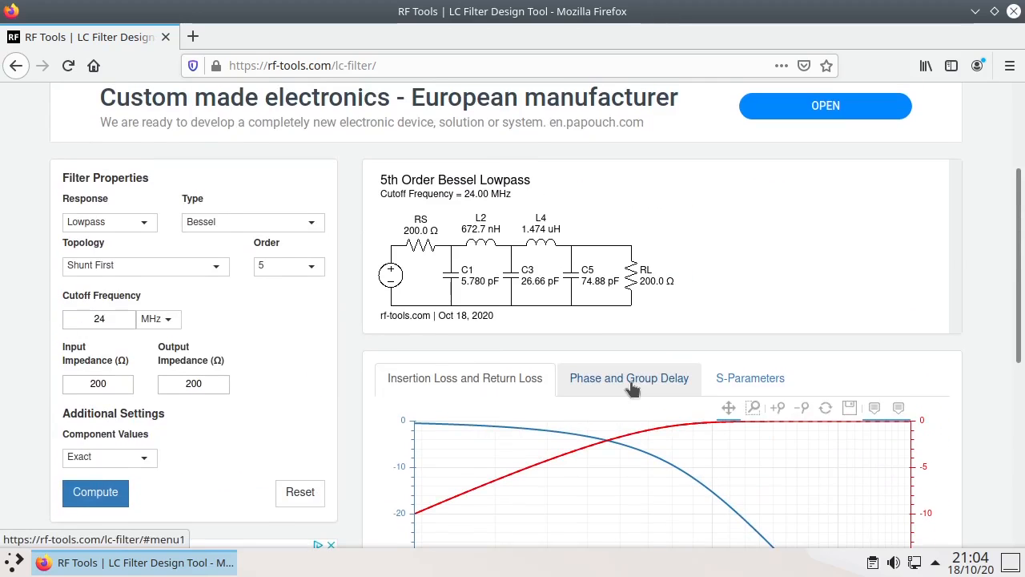
left_click(633, 383)
scroll(716, 233, "down", 3)
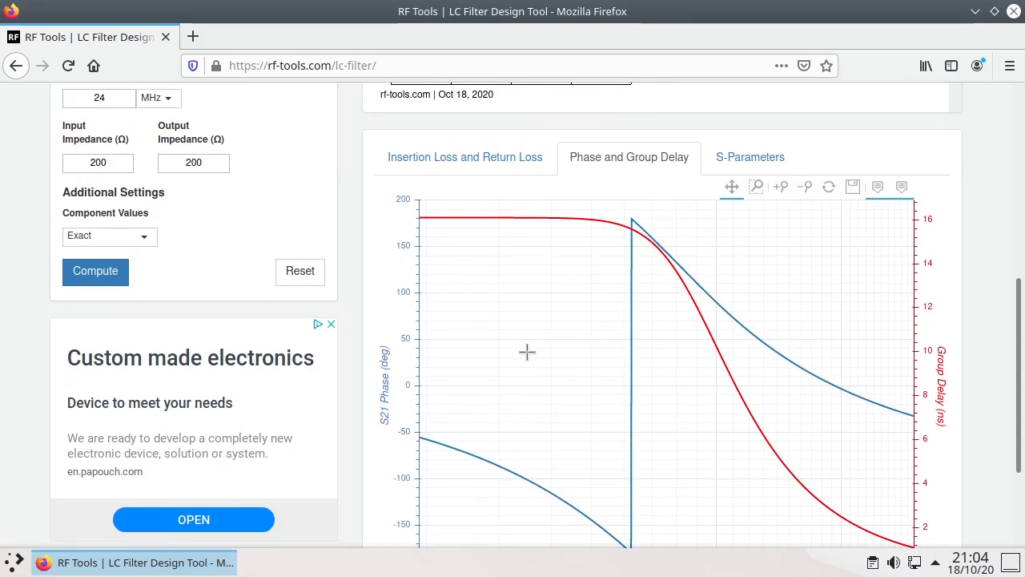
scroll(521, 354, "up", 2)
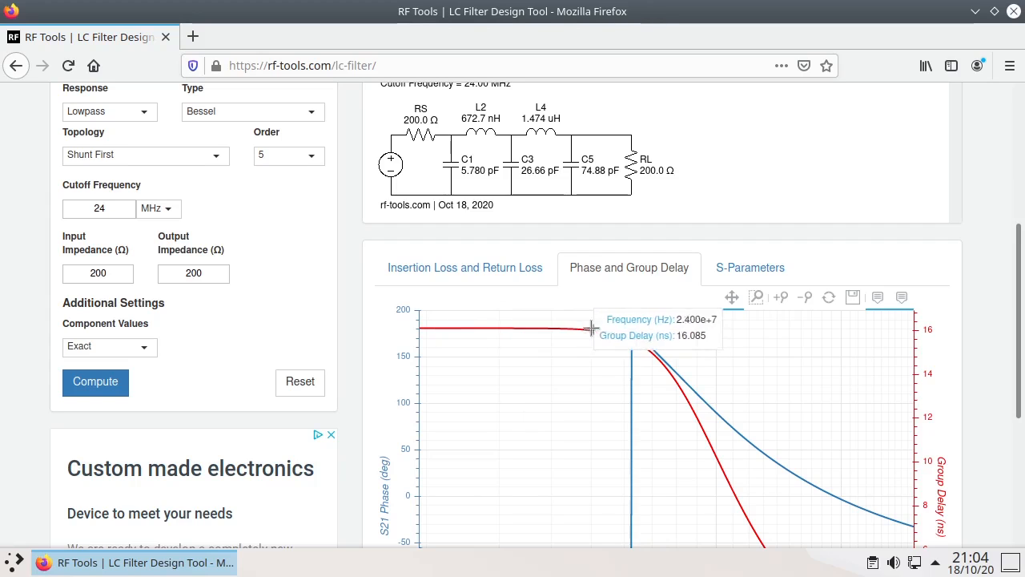
scroll(504, 375, "up", 3)
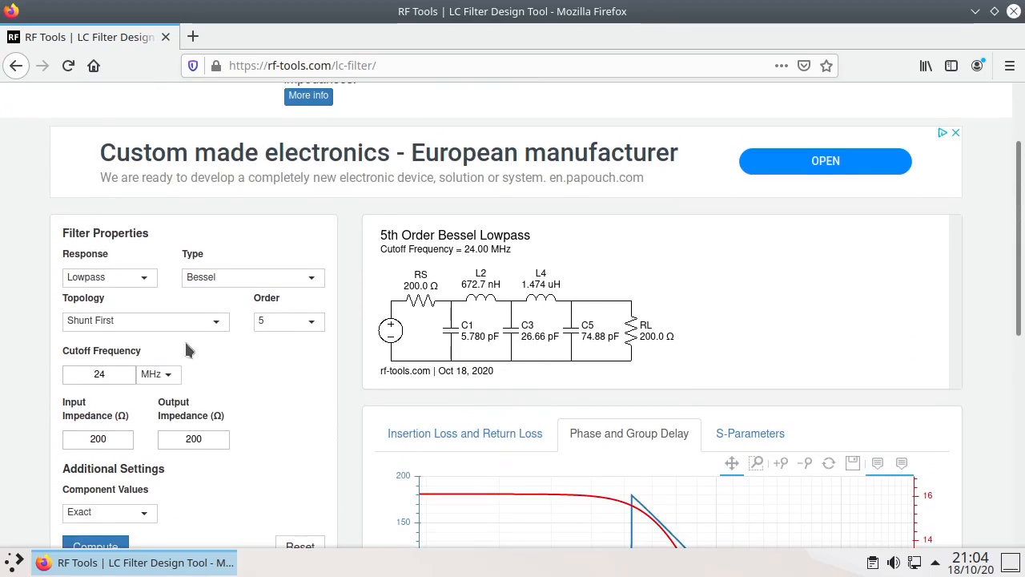
Recompute the lowpass filter as a Chebyshev type with 1 dB passband ripple and view its circuit and response
scroll(184, 340, "down", 5)
scroll(211, 344, "up", 4)
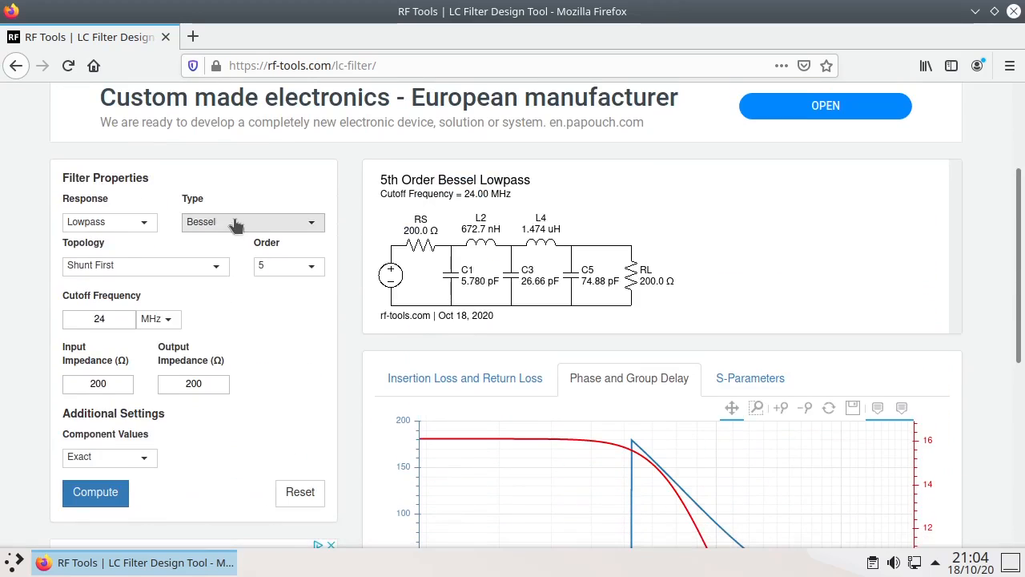
left_click(235, 223)
left_click(235, 247)
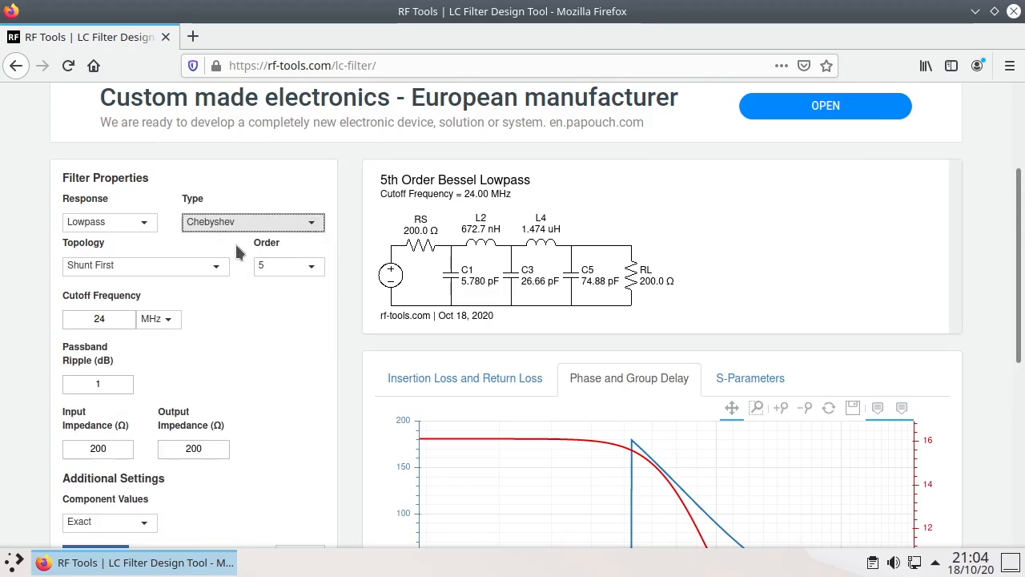
scroll(307, 221, "down", 5)
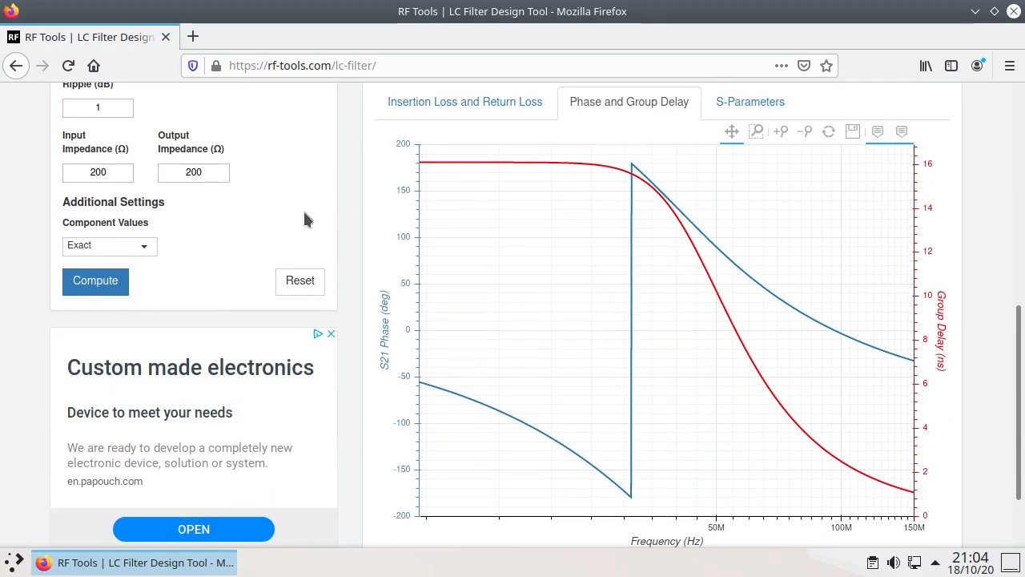
left_click(77, 291)
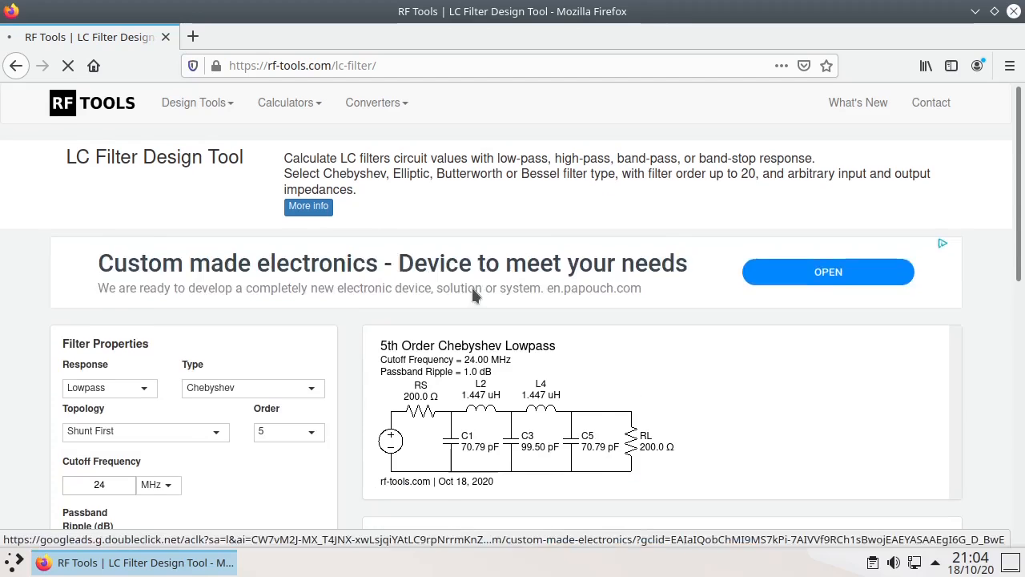
scroll(196, 335, "up", 3)
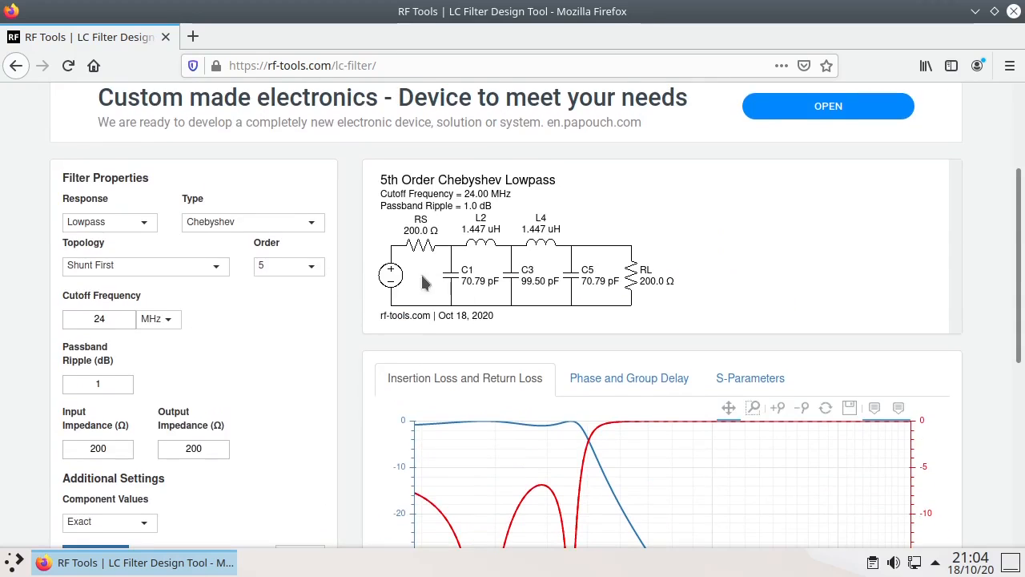
scroll(302, 322, "down", 3)
Set the passband ripple to 0.01 dB, recompute the Chebyshev filter and view its circuit values and response
scroll(436, 250, "up", 2)
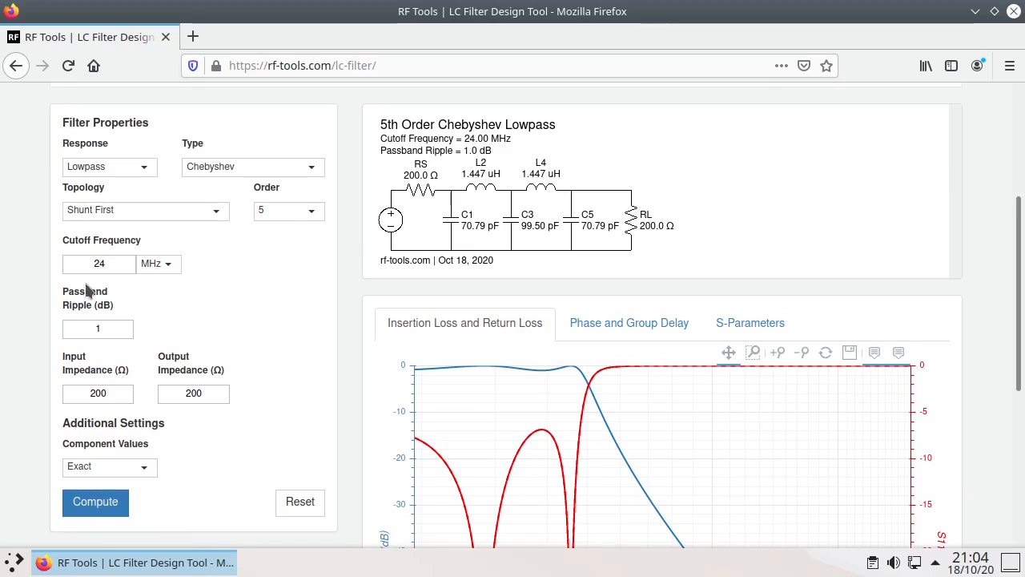
double_click(100, 330)
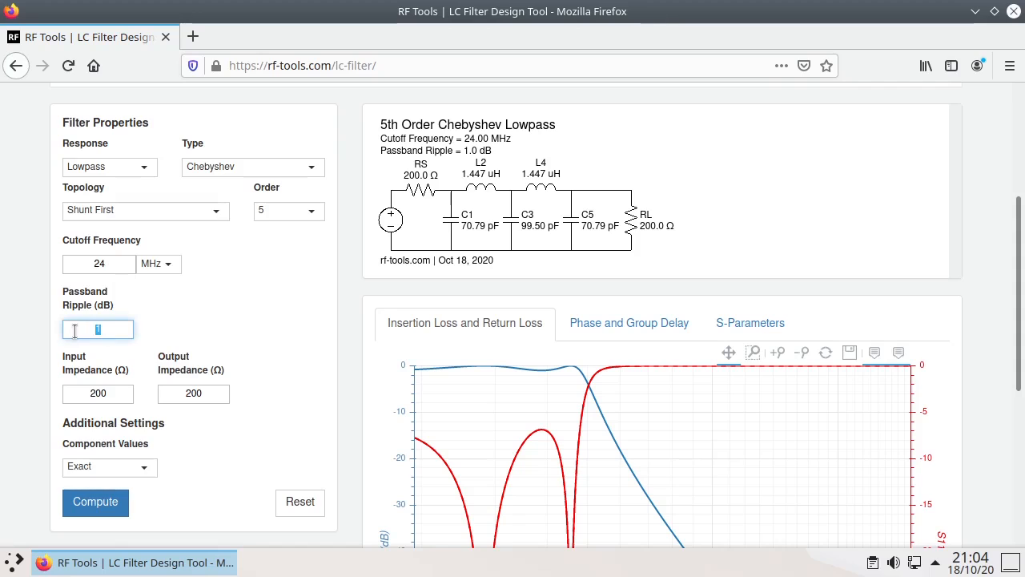
type("0.01")
left_click(104, 502)
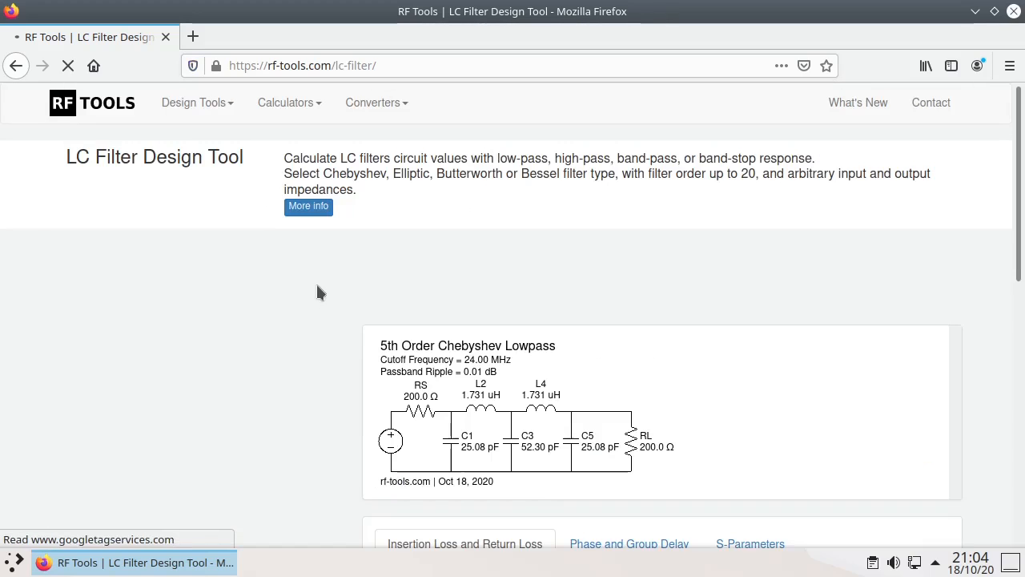
scroll(449, 256, "down", 3)
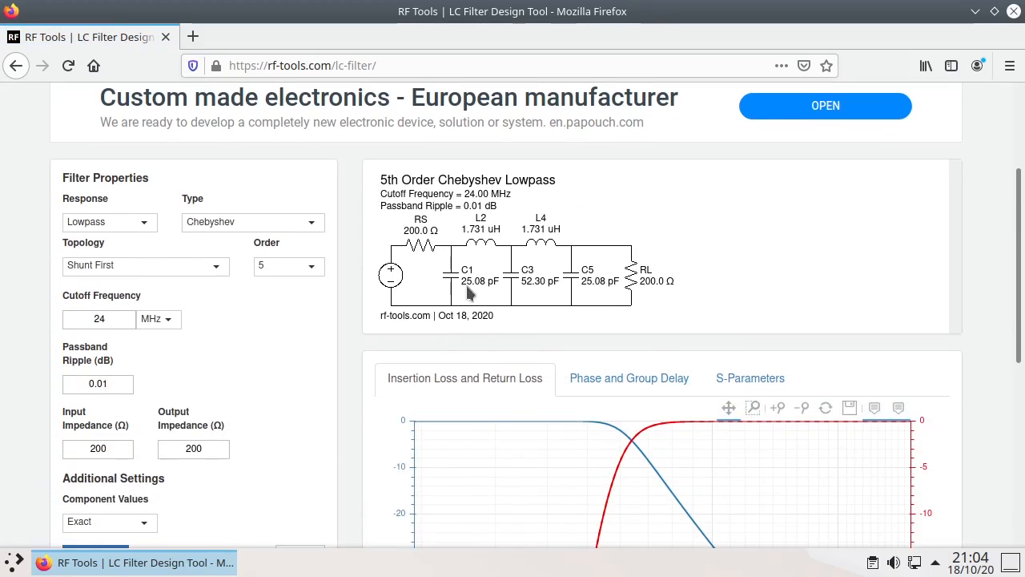
scroll(627, 198, "down", 2)
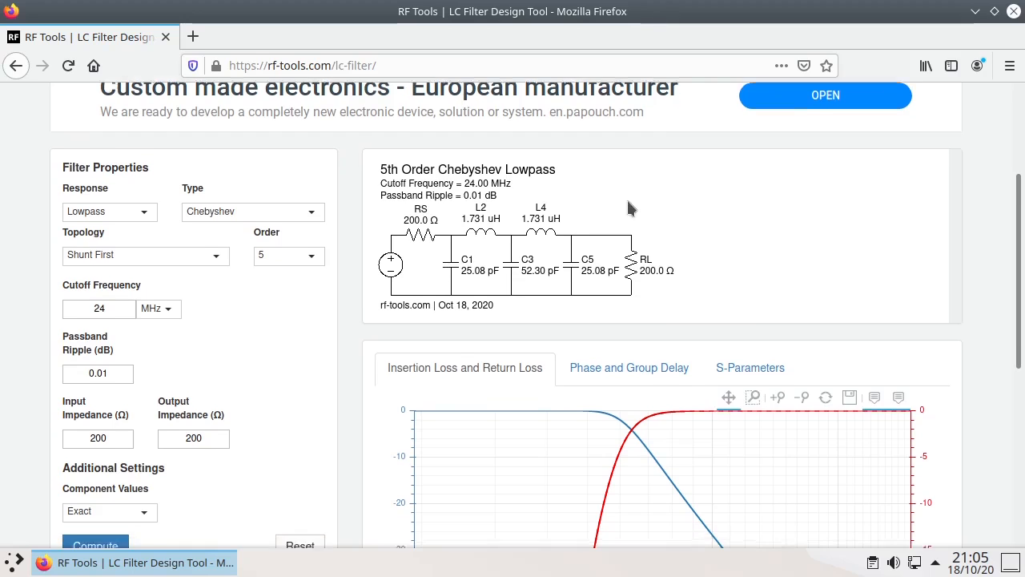
Set the component values to Standard and review the available capacitor tolerance series, keeping E24 (5% tolerance)
scroll(265, 370, "up", 1)
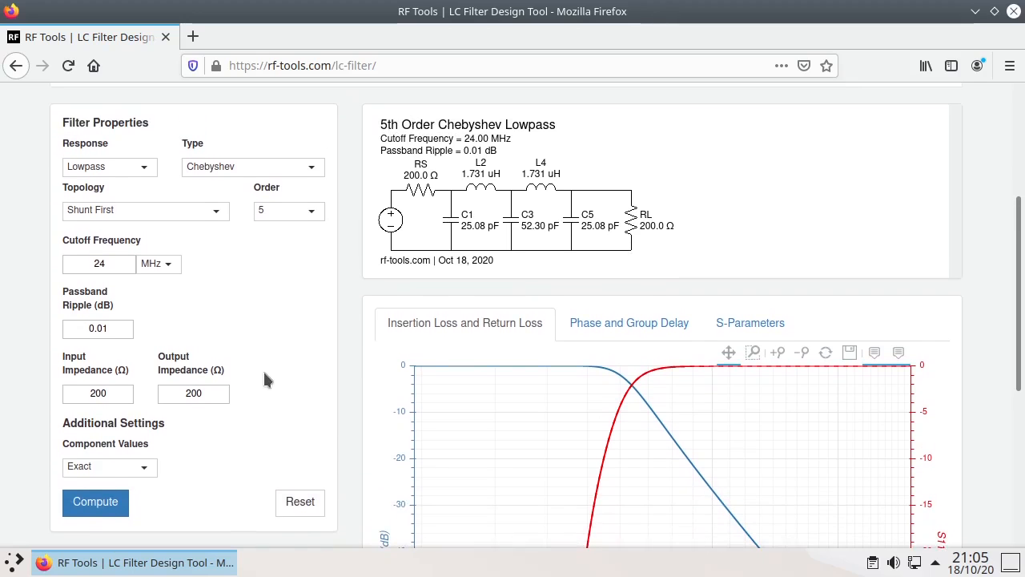
left_click(144, 472)
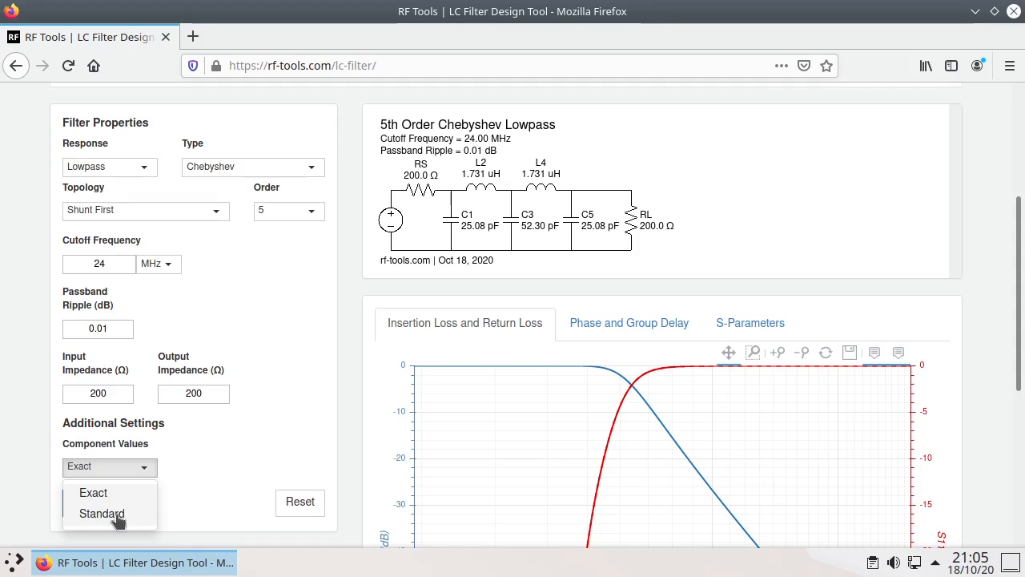
left_click(101, 513)
scroll(307, 248, "down", 5)
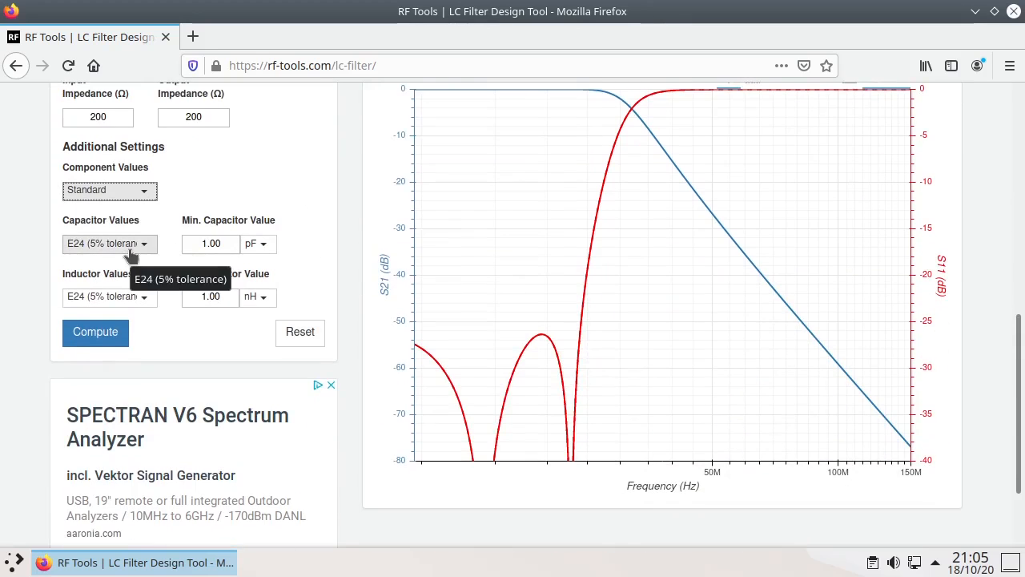
left_click(130, 248)
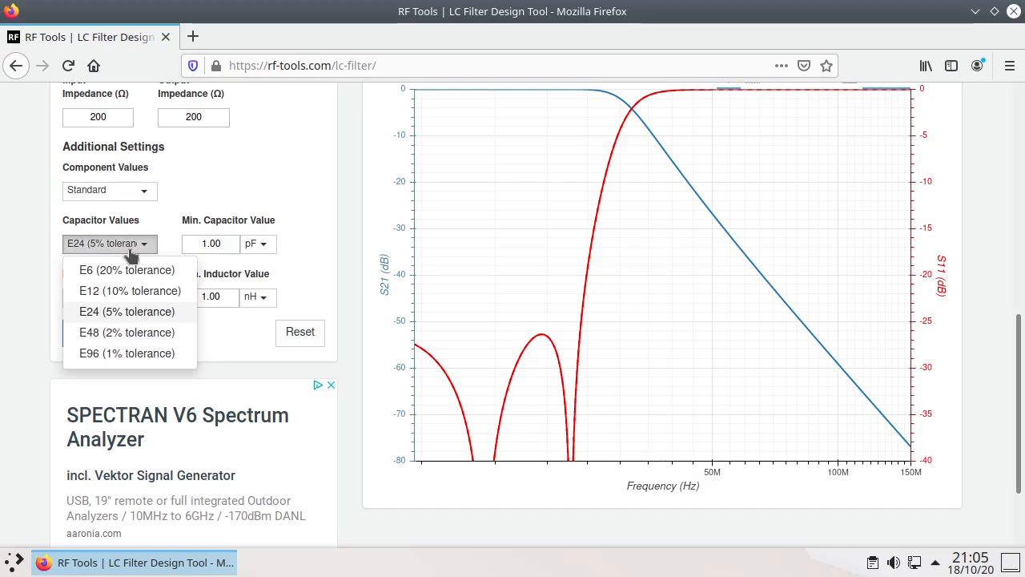
left_click(184, 214)
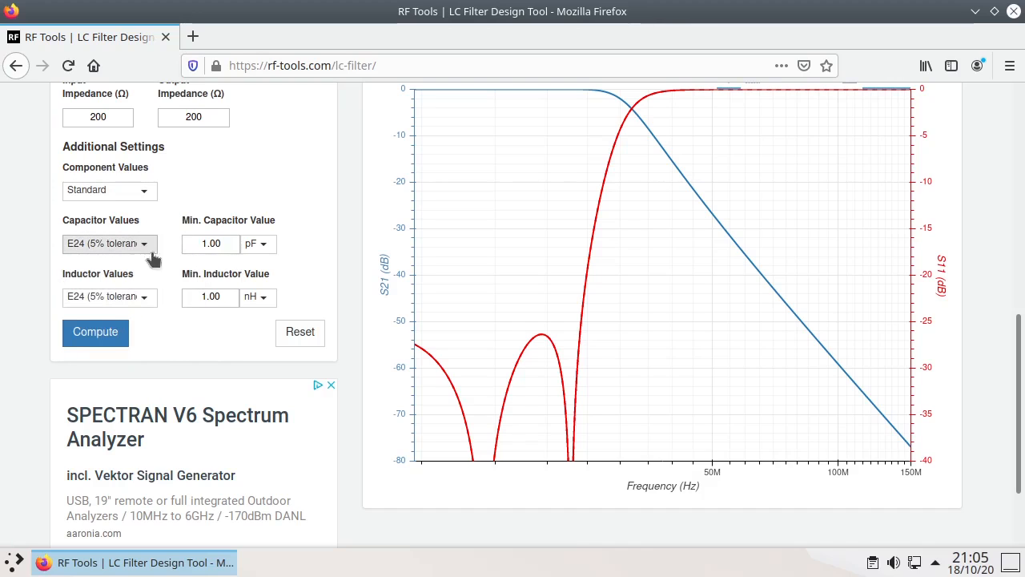
left_click(130, 248)
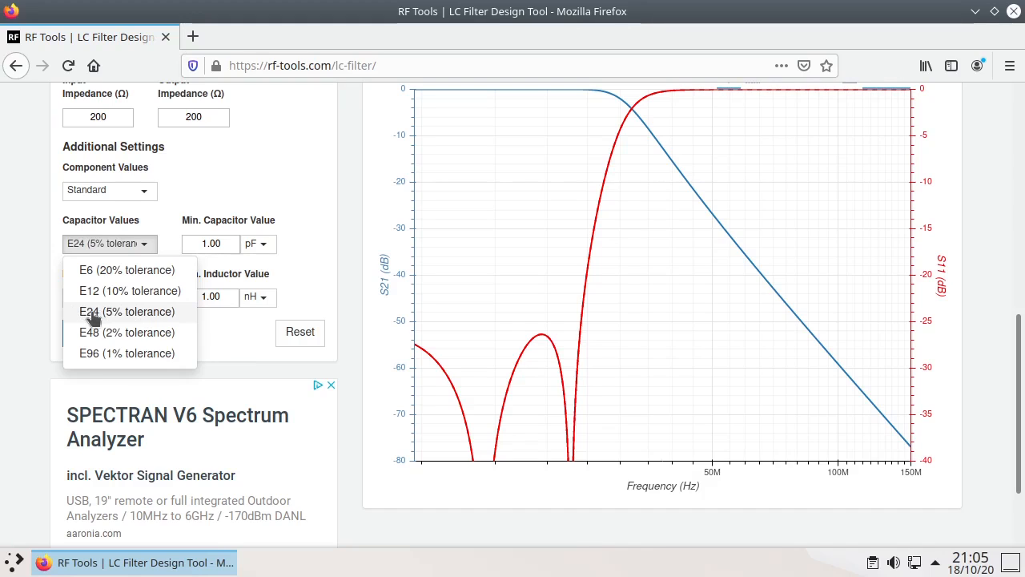
left_click(242, 163)
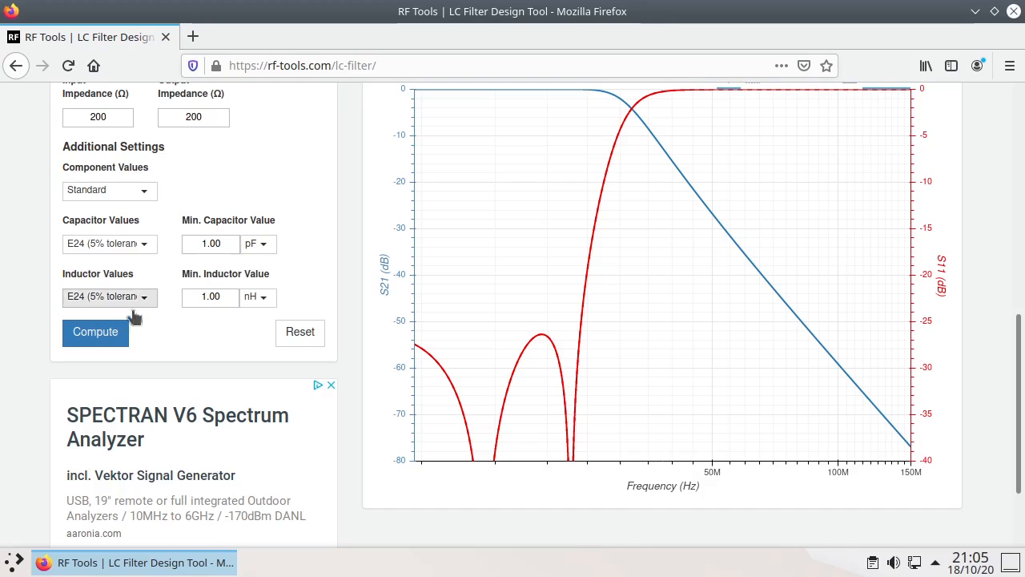
Recompute the 5th-order Chebyshev filter with standard E24 capacitors and inductors and view its circuit and response
left_click(95, 333)
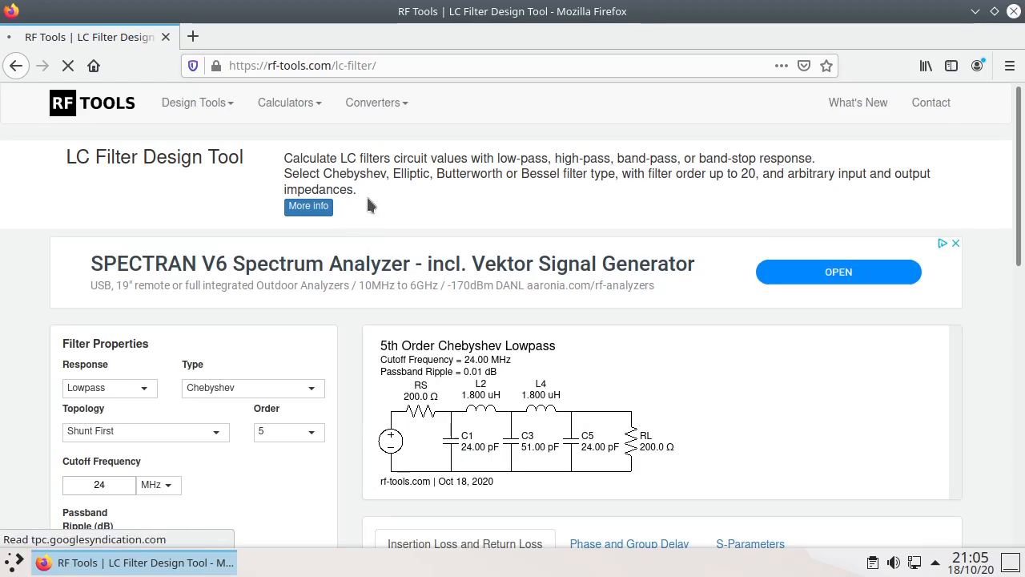
scroll(471, 158, "down", 4)
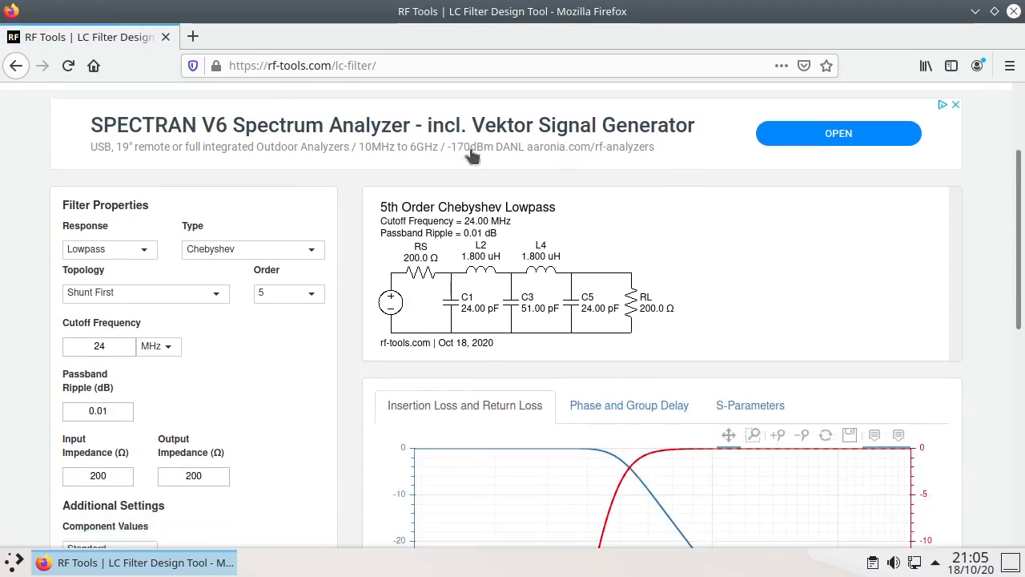
scroll(601, 201, "down", 2)
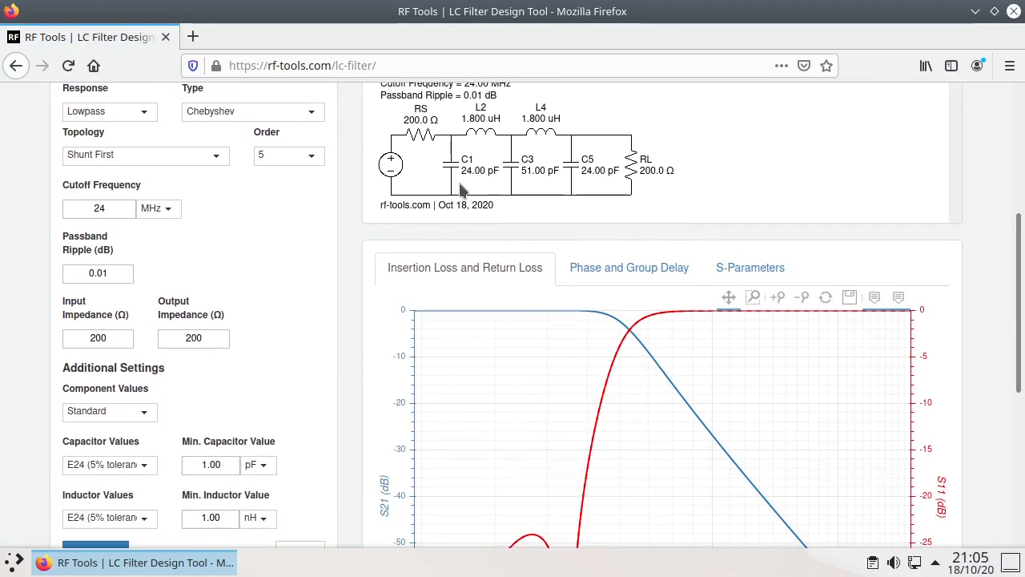
Raise the filter order to 7, recompute the Chebyshev lowpass filter and view its circuit and response
scroll(467, 179, "up", 1)
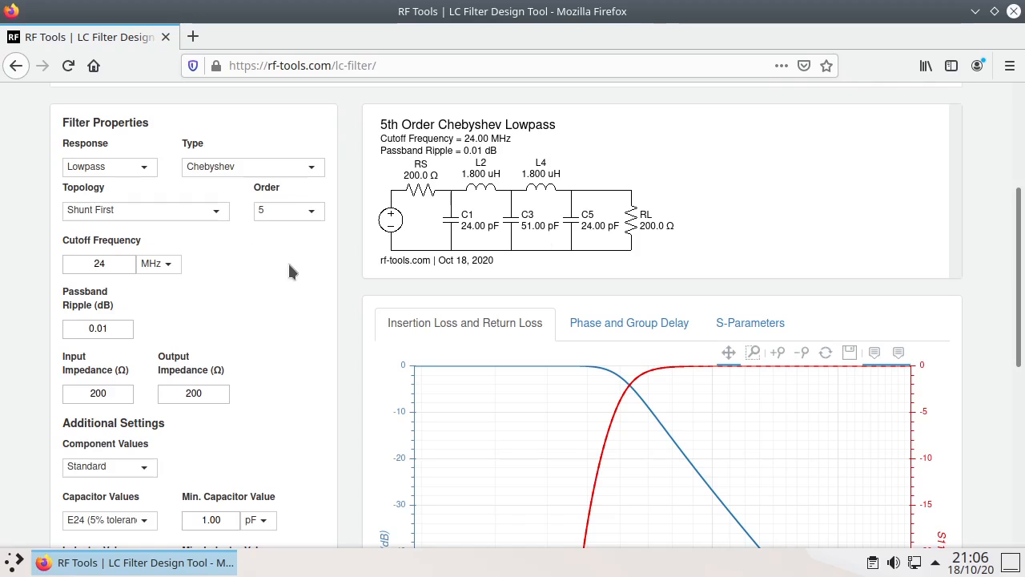
left_click(291, 210)
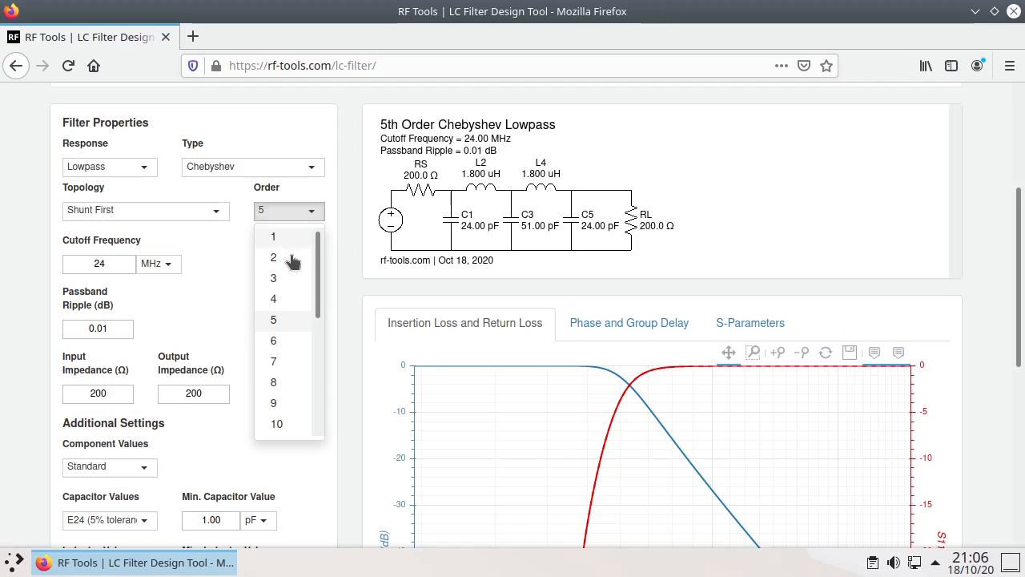
left_click(274, 361)
scroll(314, 243, "down", 5)
scroll(315, 240, "up", 5)
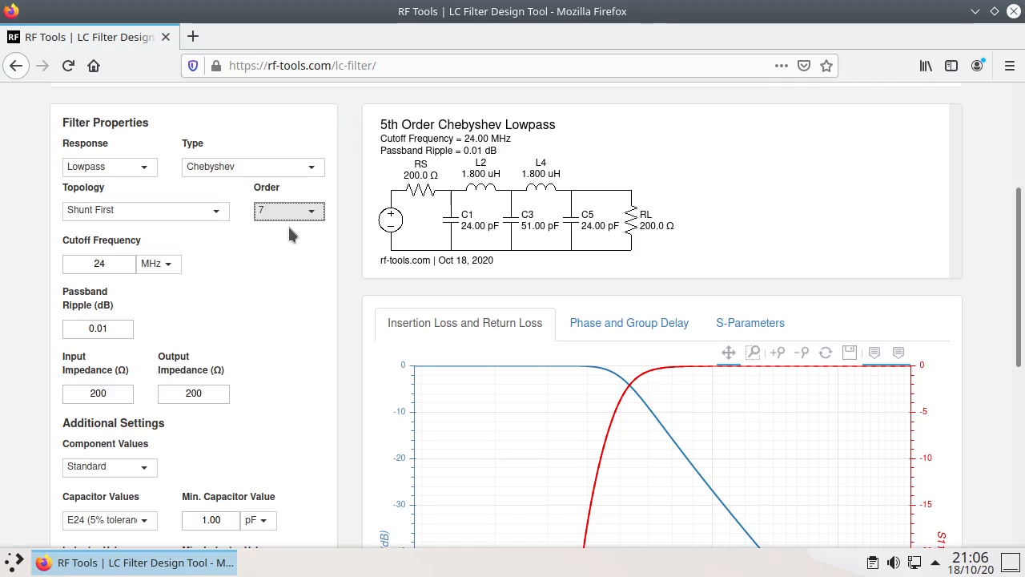
scroll(294, 224, "down", 4)
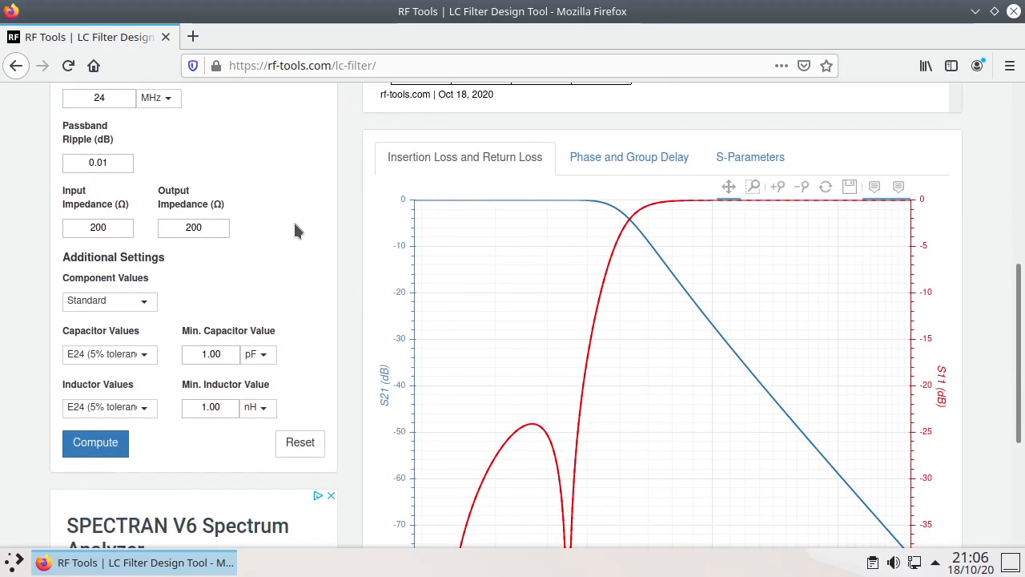
left_click(88, 448)
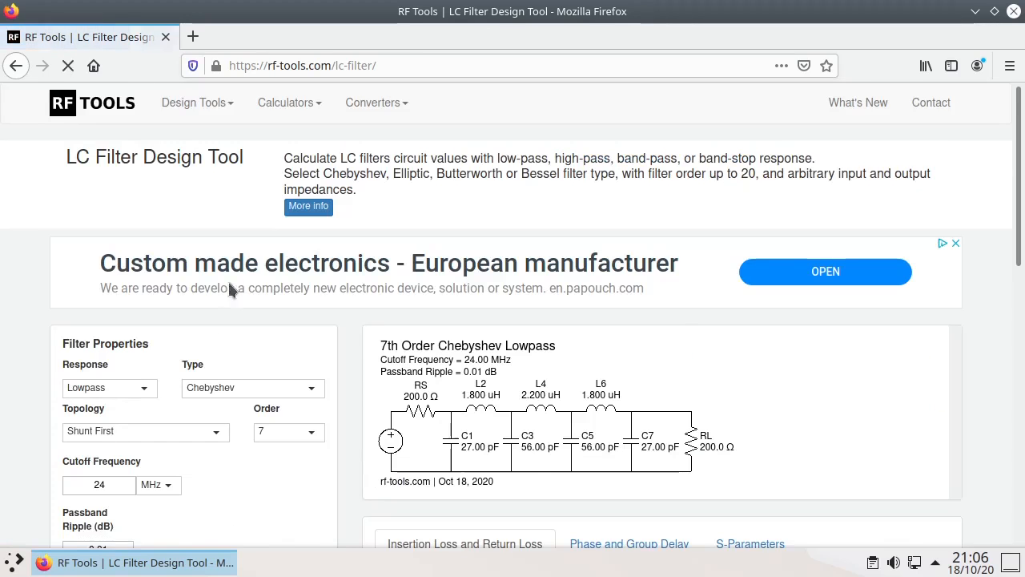
scroll(237, 271, "down", 4)
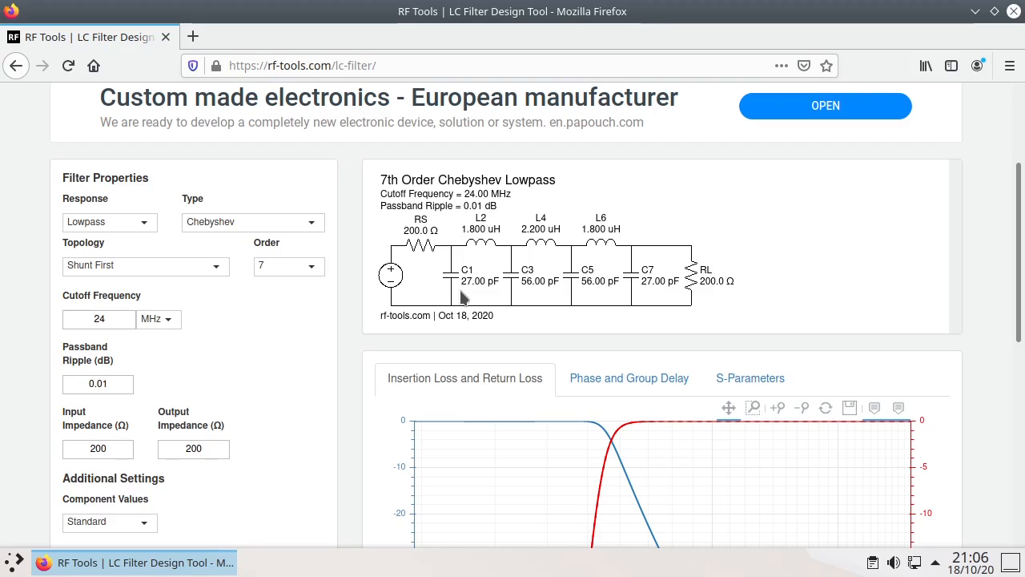
Switch the component values back to Exact, recompute the 7th-order Chebyshev filter and view its circuit
scroll(463, 299, "down", 3)
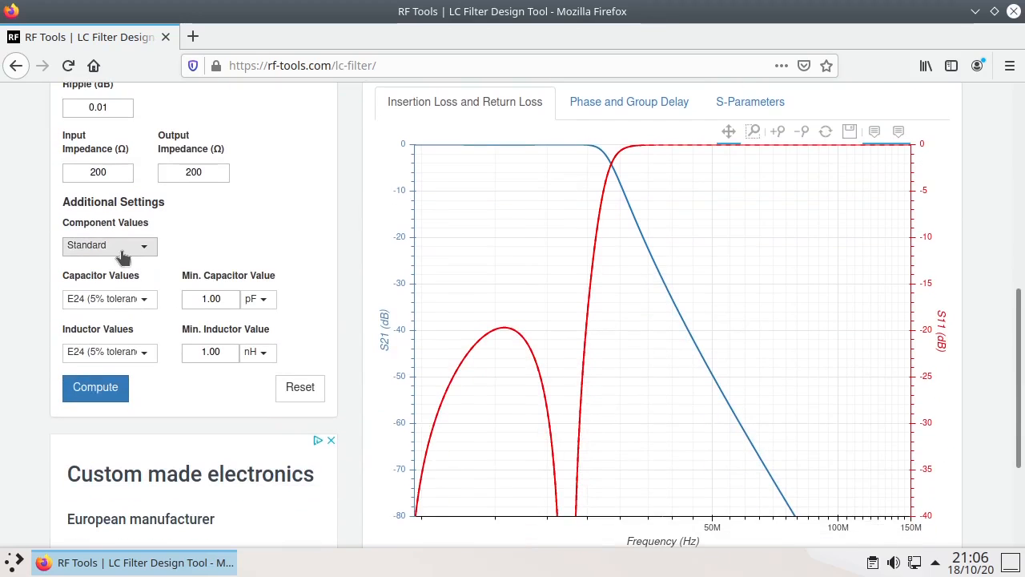
left_click(118, 248)
left_click(93, 271)
left_click(95, 281)
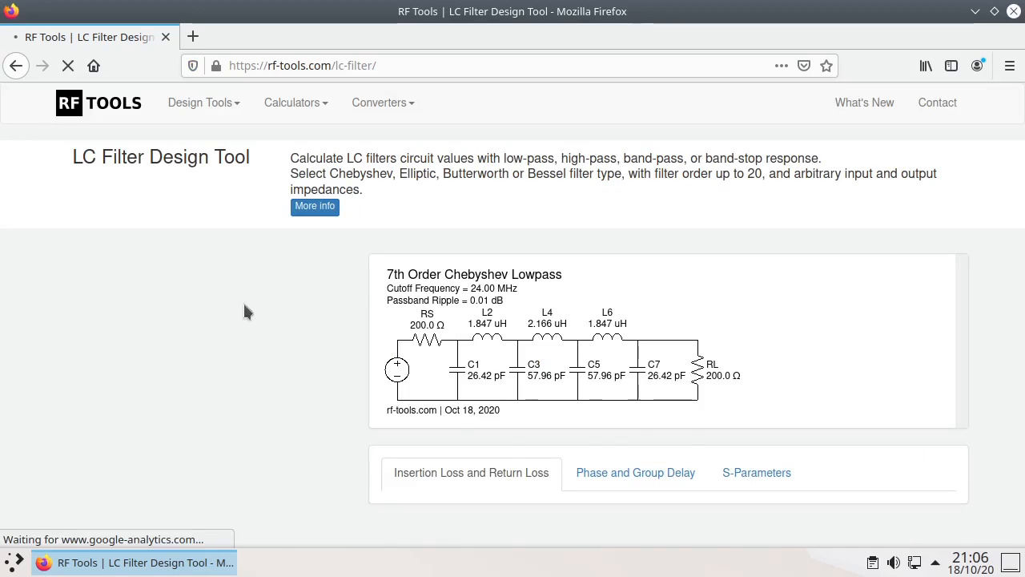
scroll(490, 324, "down", 2)
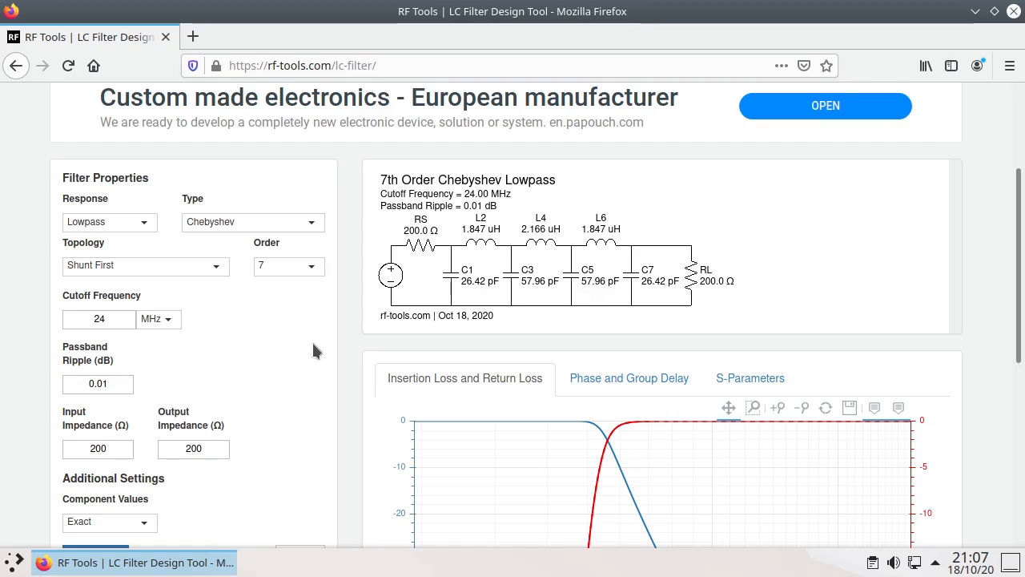
Examine the 7th-order Chebyshev filter's insertion and return loss plot, and review its circuit with exact component values
scroll(314, 336, "down", 3)
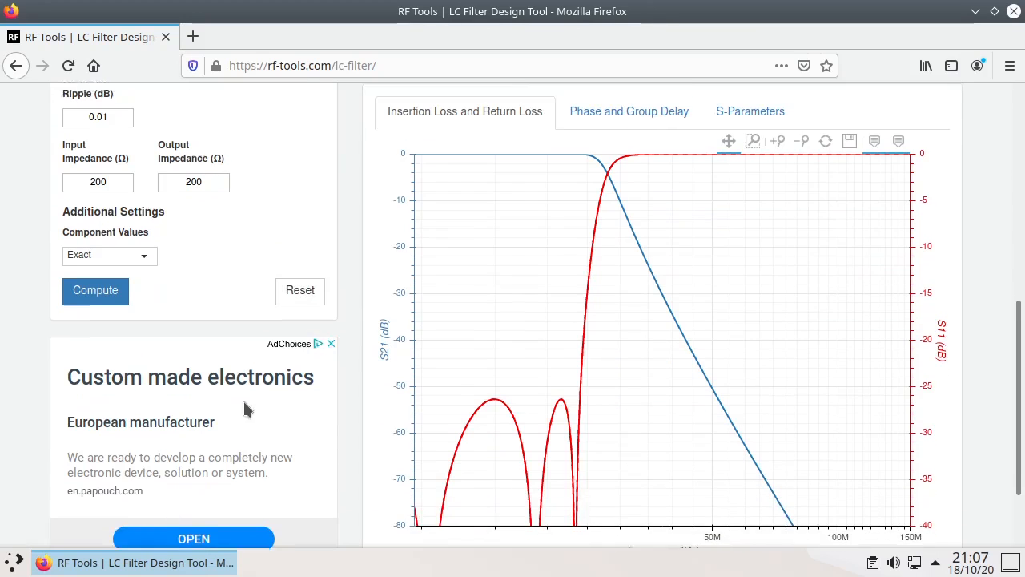
scroll(246, 410, "up", 5)
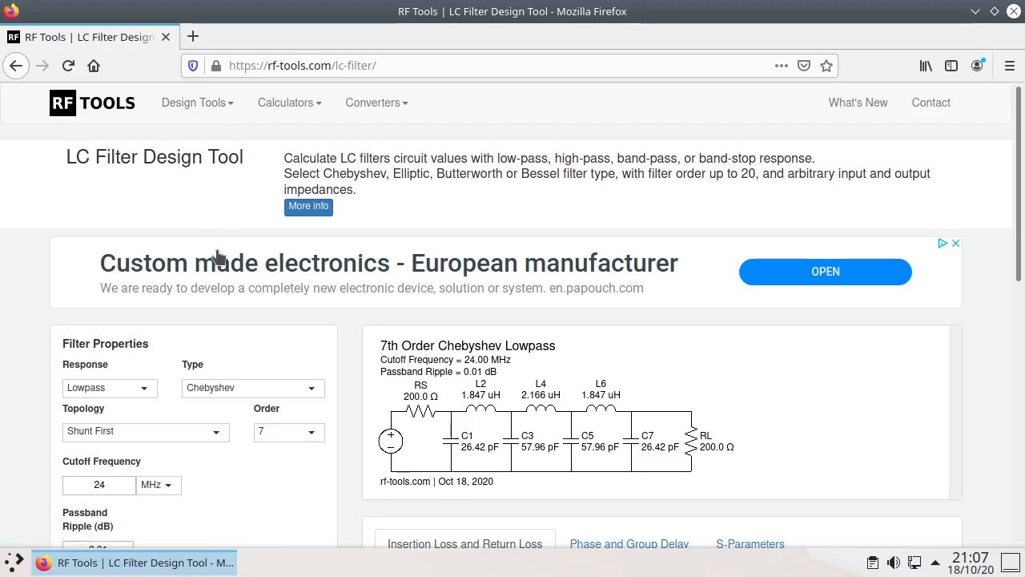
scroll(216, 210, "down", 3)
scroll(216, 211, "up", 3)
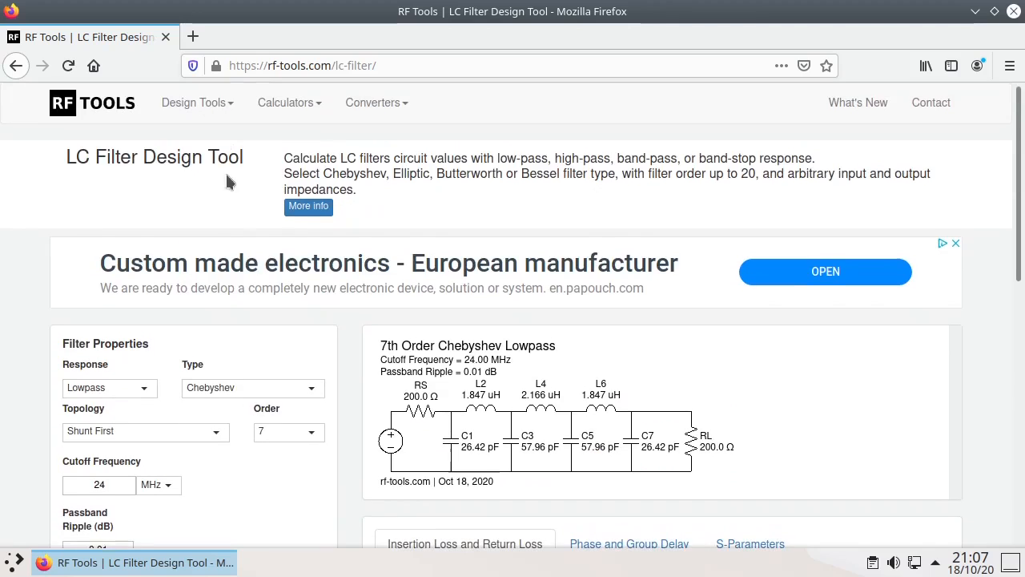
Open the Phase Noise to Jitter calculator and compute the RMS phase jitter with its default carrier frequency, integration limits and phase noise table
left_click(218, 107)
left_click(318, 104)
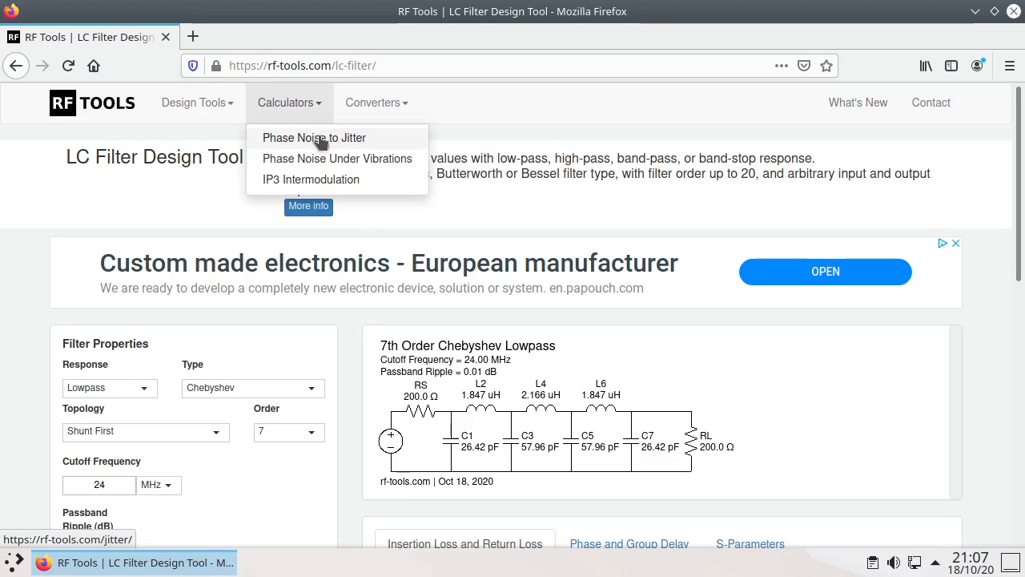
left_click(320, 140)
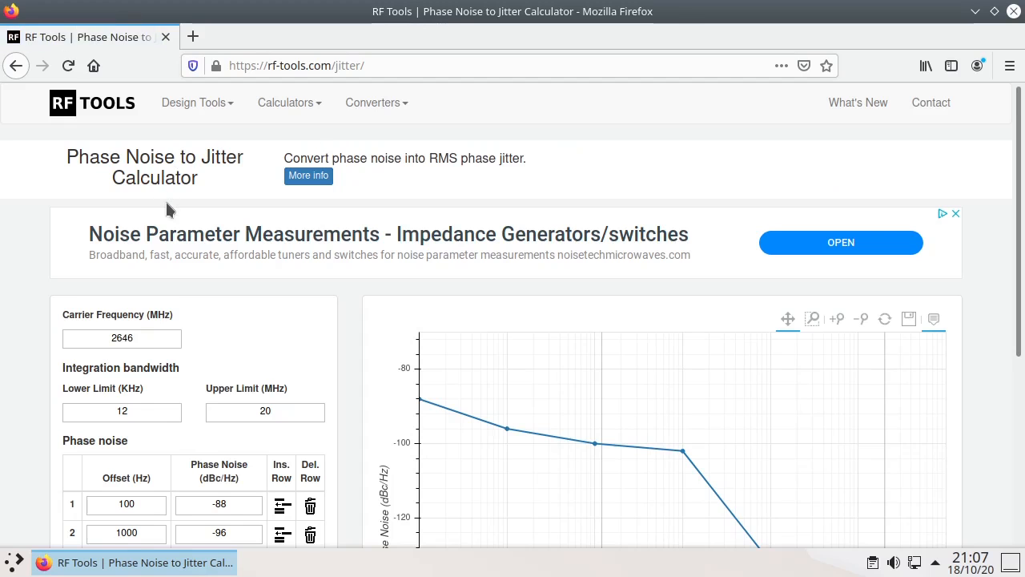
scroll(165, 204, "down", 5)
scroll(167, 206, "up", 4)
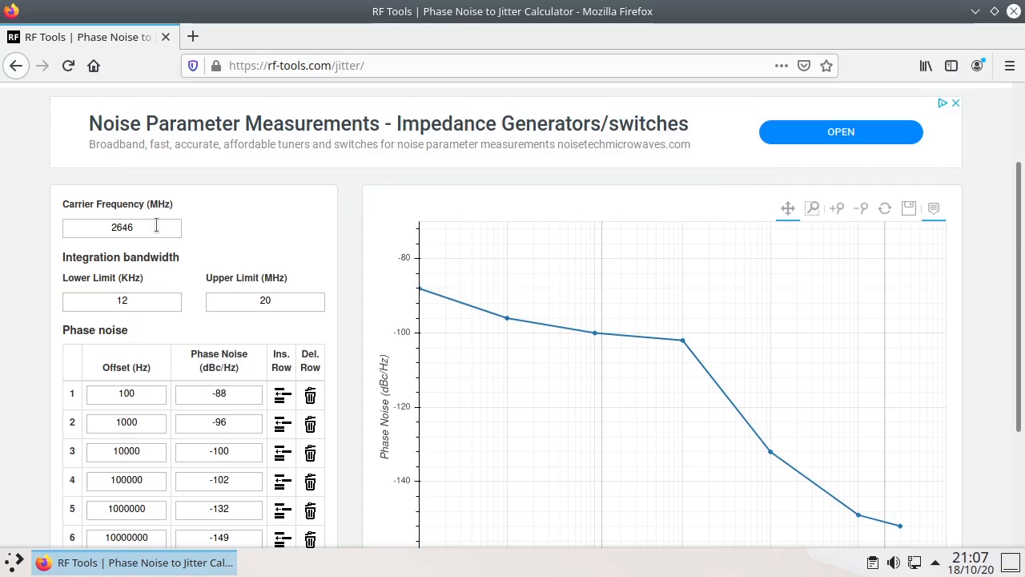
scroll(283, 270, "down", 4)
left_click(104, 447)
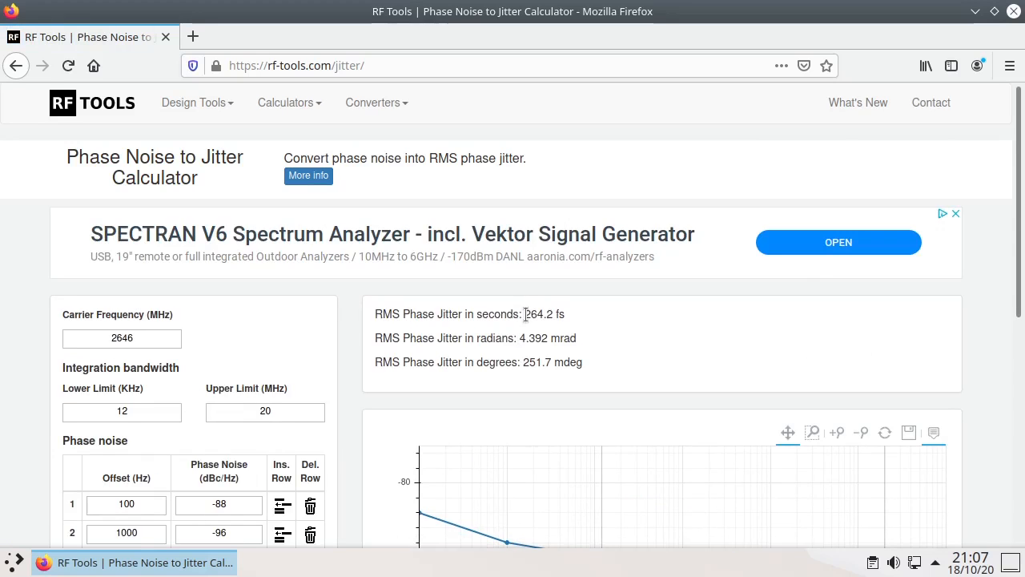
Highlight the computed RMS phase jitter results in seconds, radians and degrees, and view the shaded integration area on the plot
left_click_drag(526, 314, 571, 314)
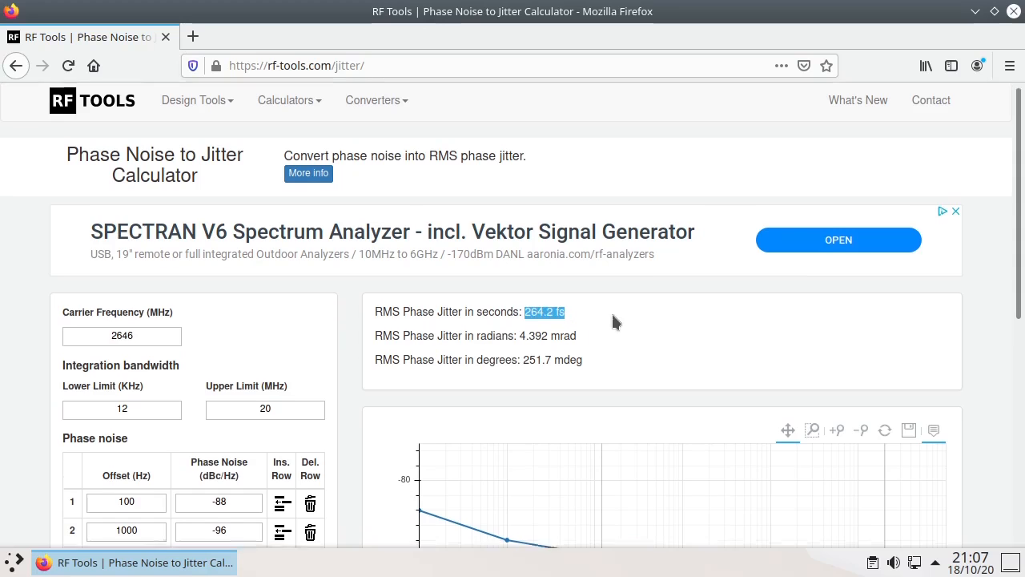
scroll(611, 311, "down", 3)
left_click_drag(519, 172, 613, 185)
left_click_drag(522, 201, 630, 197)
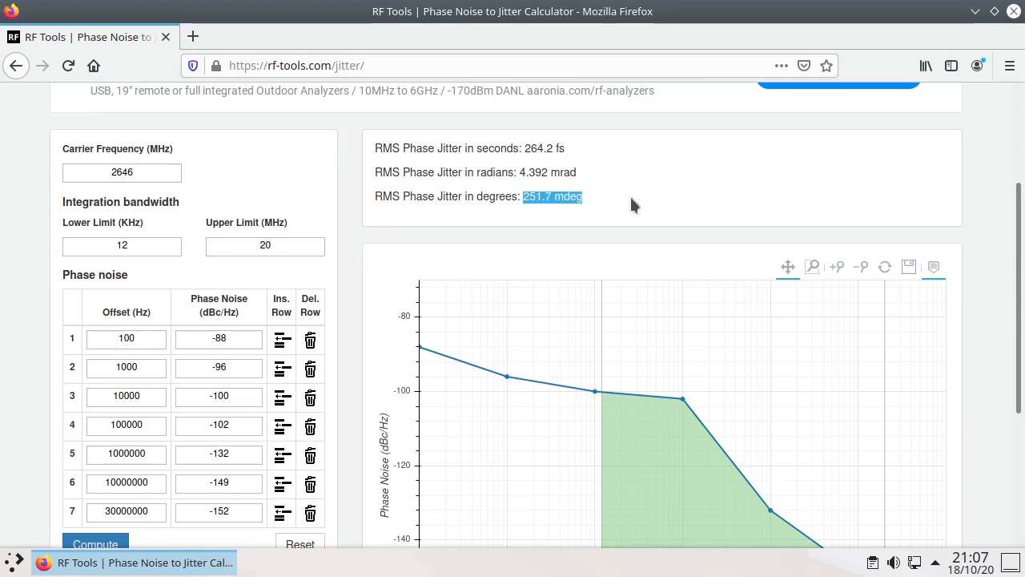
Open the Phase Noise Under Vibrations calculator and review its vibration profile, damping and phase noise at rest settings and plots
scroll(472, 265, "up", 3)
left_click(274, 107)
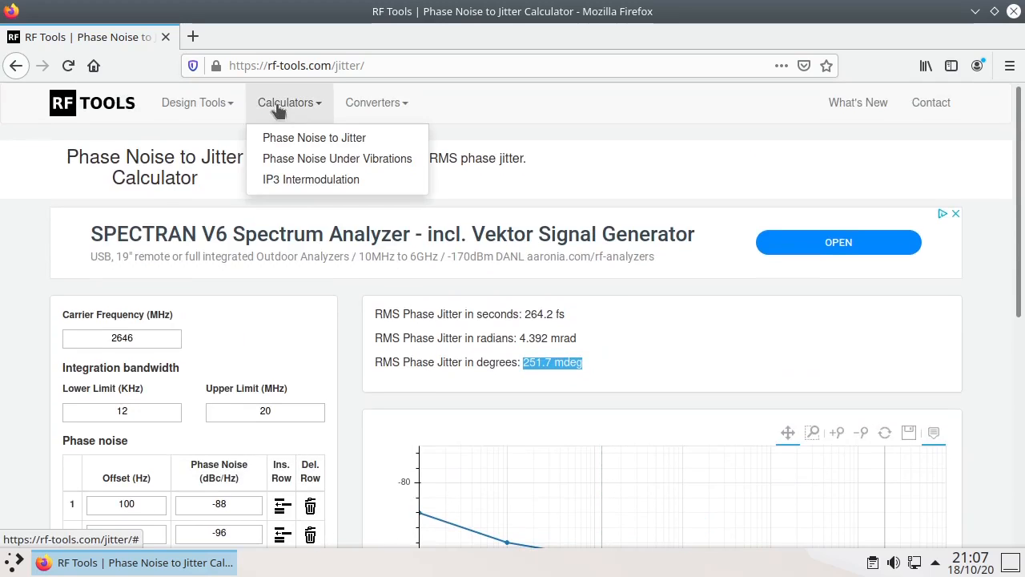
left_click(329, 164)
scroll(451, 271, "down", 3)
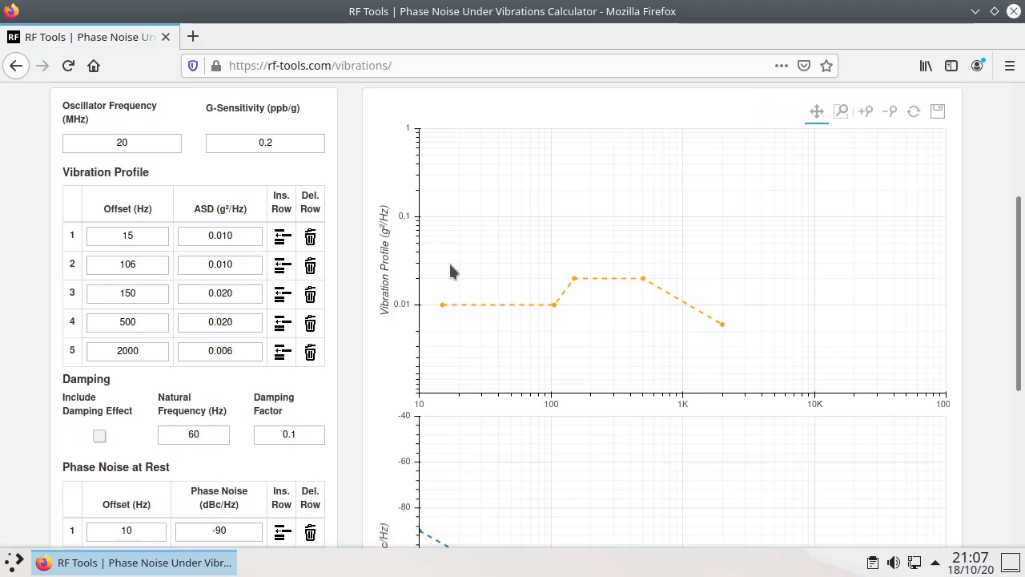
scroll(503, 315, "up", 1)
scroll(503, 316, "up", 3)
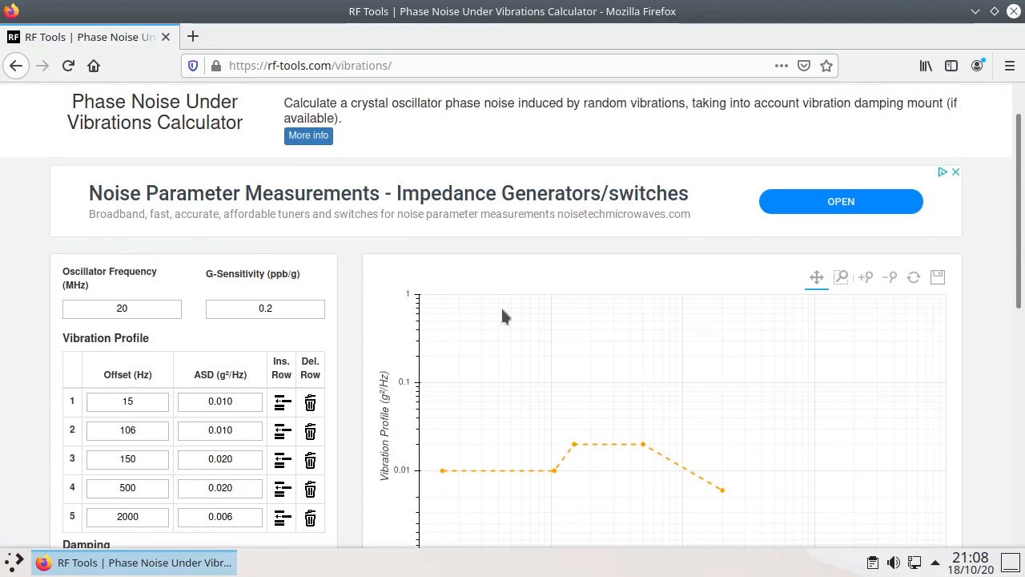
scroll(503, 316, "down", 5)
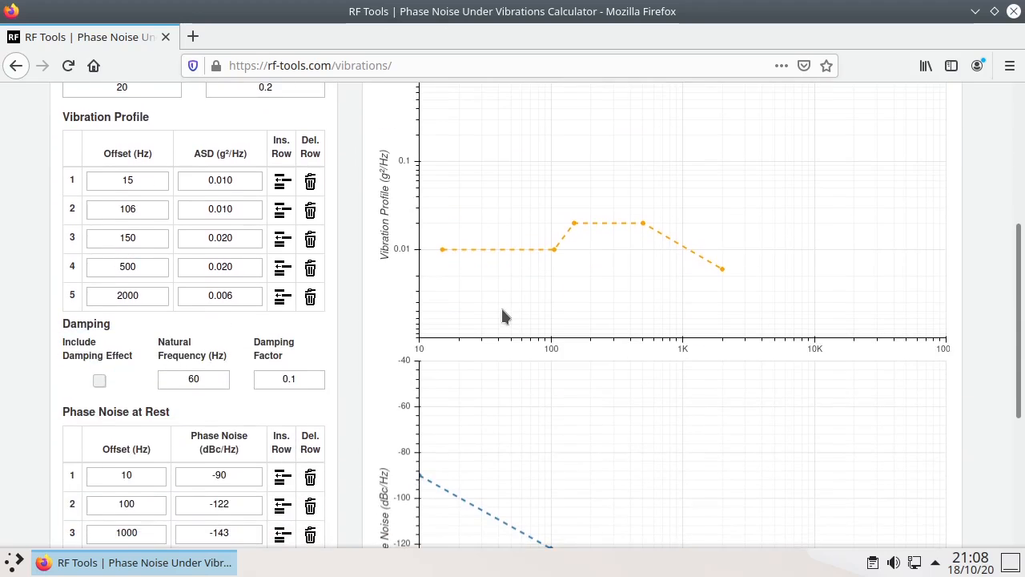
scroll(503, 316, "down", 2)
scroll(503, 314, "up", 6)
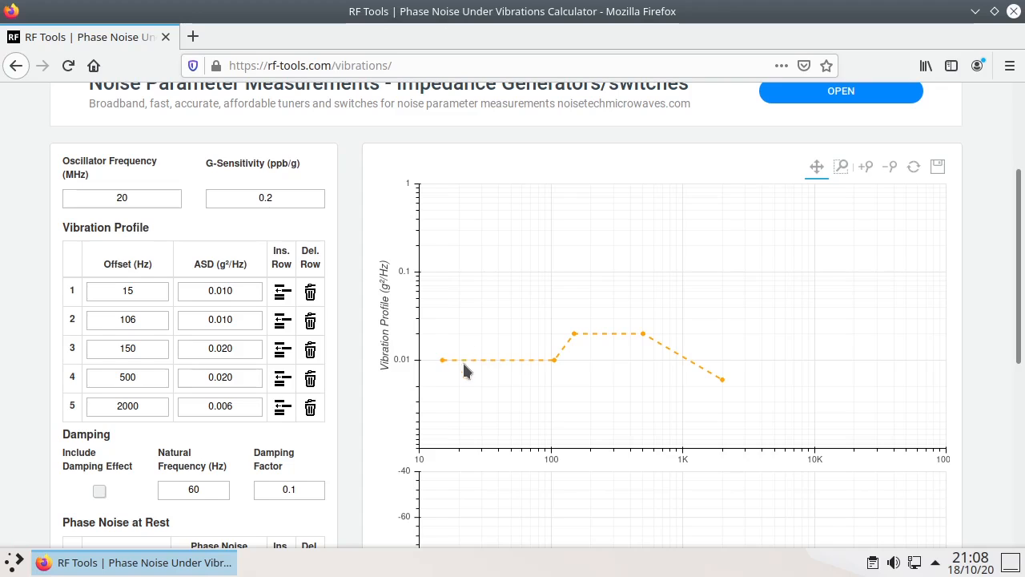
scroll(472, 374, "up", 2)
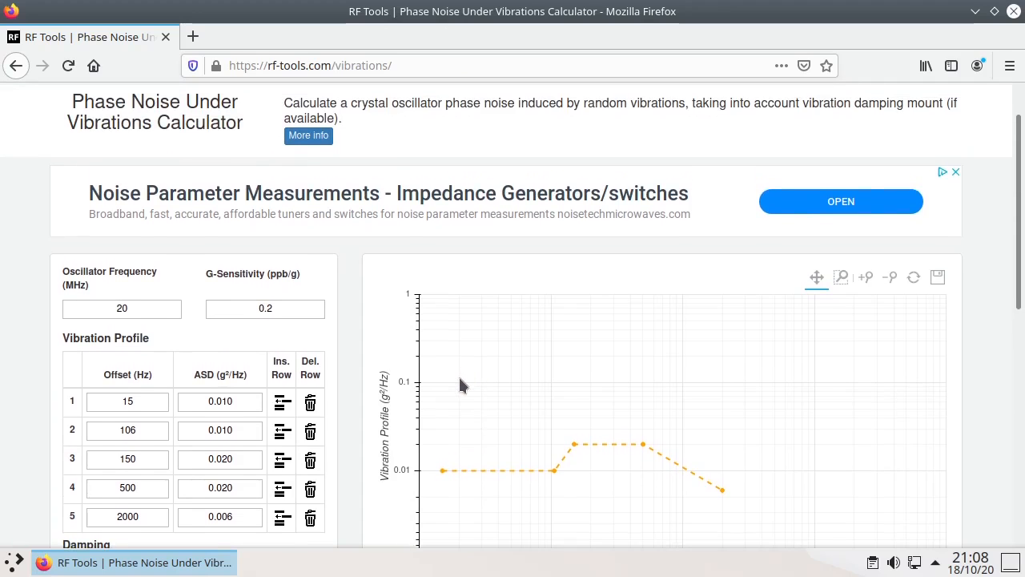
scroll(458, 376, "up", 1)
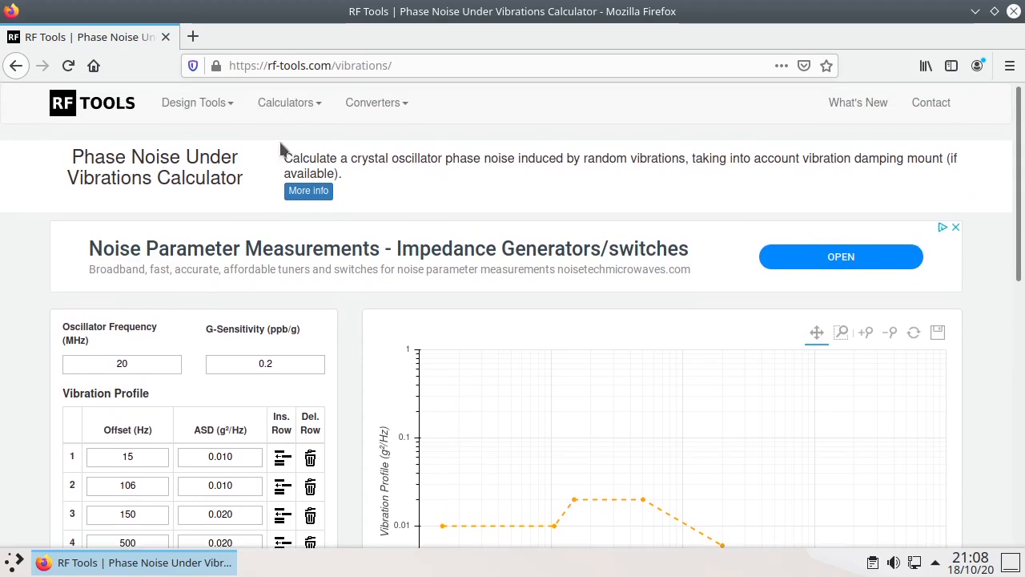
View the IP3 Intermodulation calculator, and open the VSWR to Return Loss converter
left_click(292, 108)
left_click(312, 176)
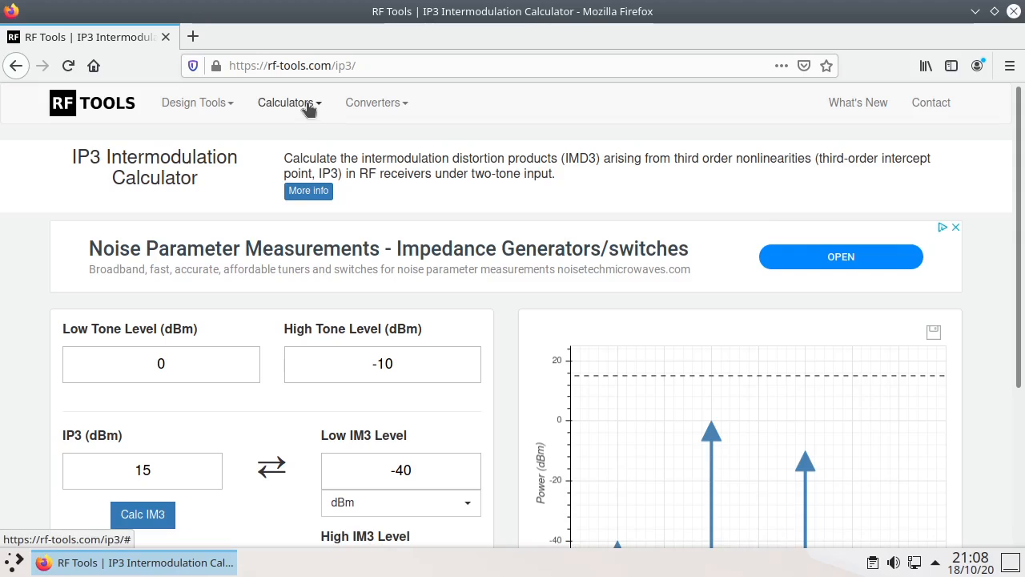
left_click(345, 102)
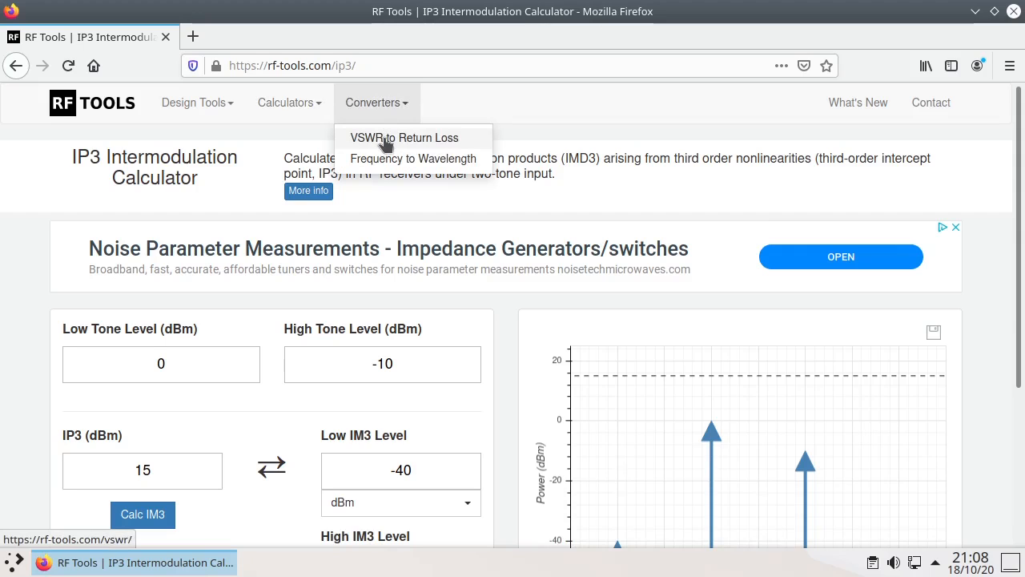
left_click(386, 142)
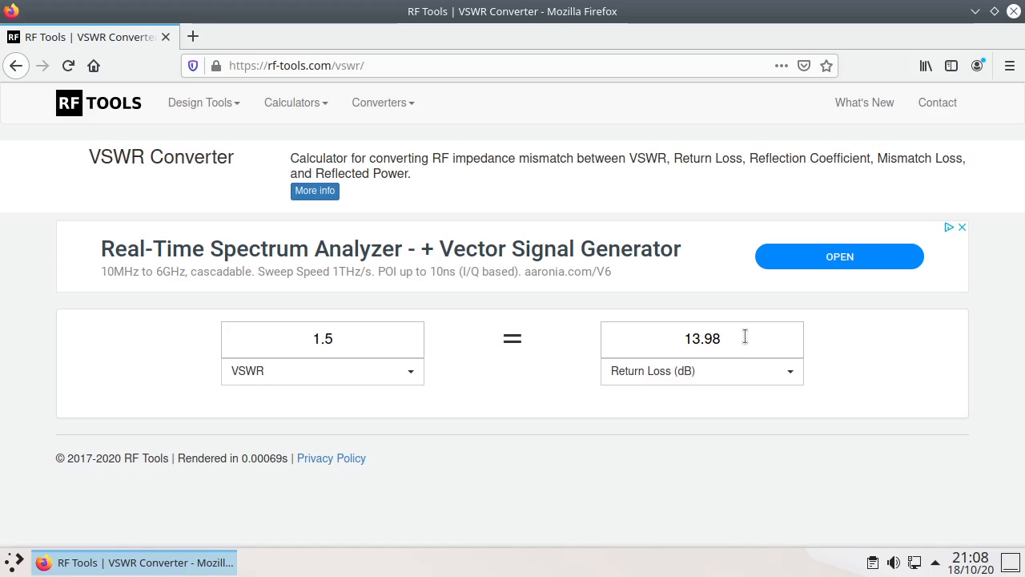
Set the VSWR to 1, check its return loss and convert it to Mismatch Loss (dB)
left_click(362, 344)
key("BackSpace")
key("BackSpace")
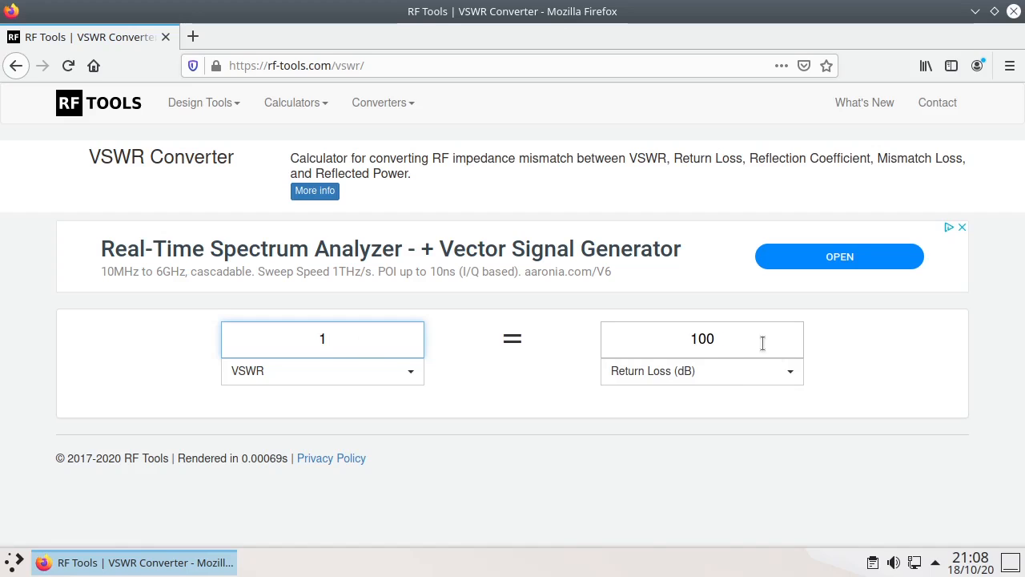
left_click(734, 372)
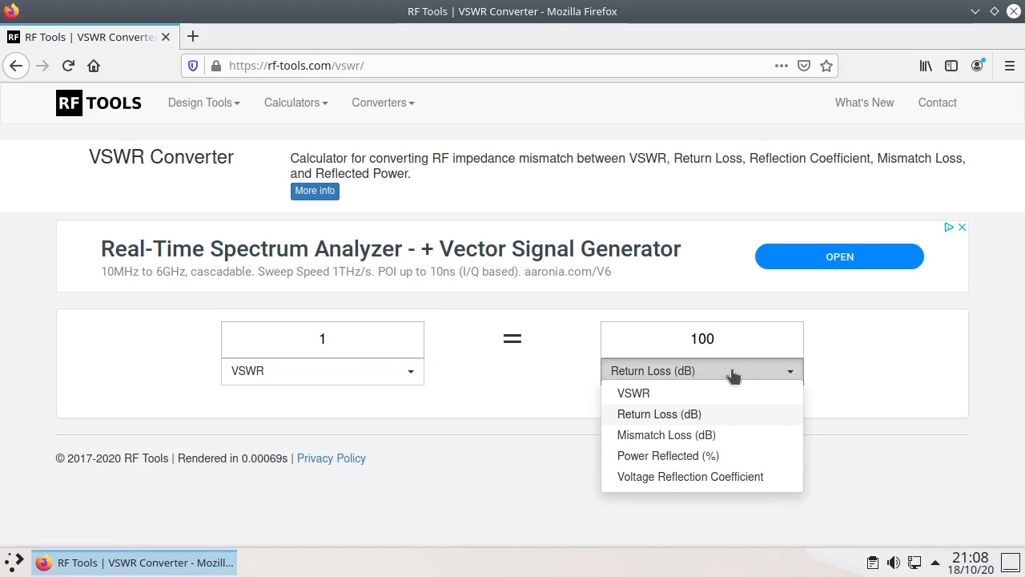
left_click(700, 441)
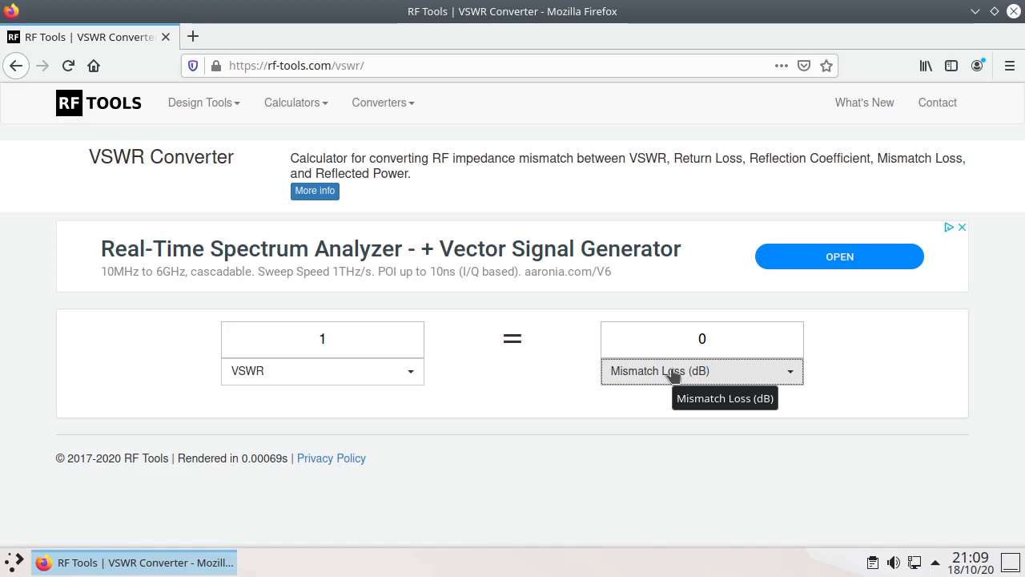
Change the output quantity to Power Reflected (%) and set the VSWR to 2
left_click(722, 376)
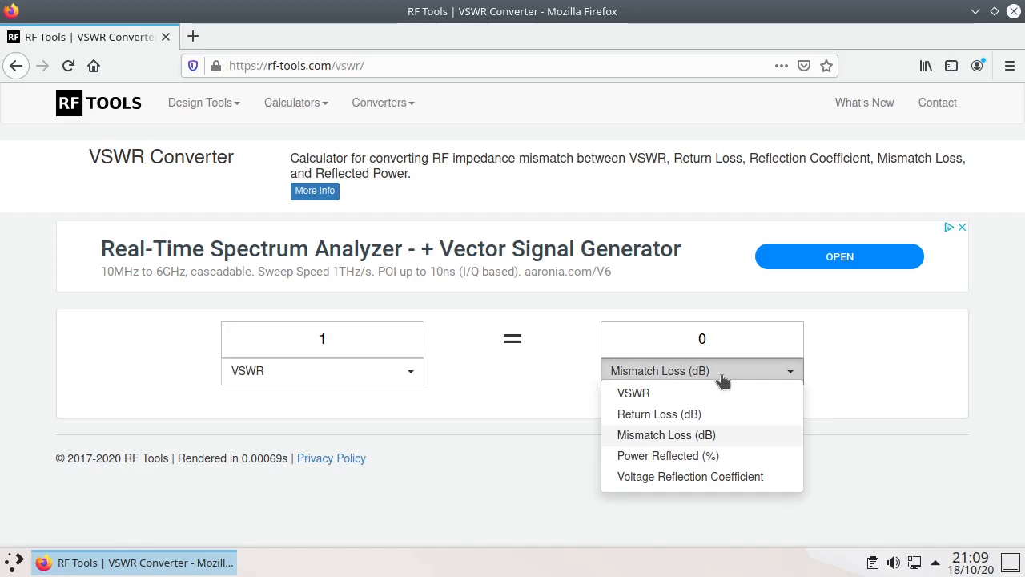
left_click(675, 457)
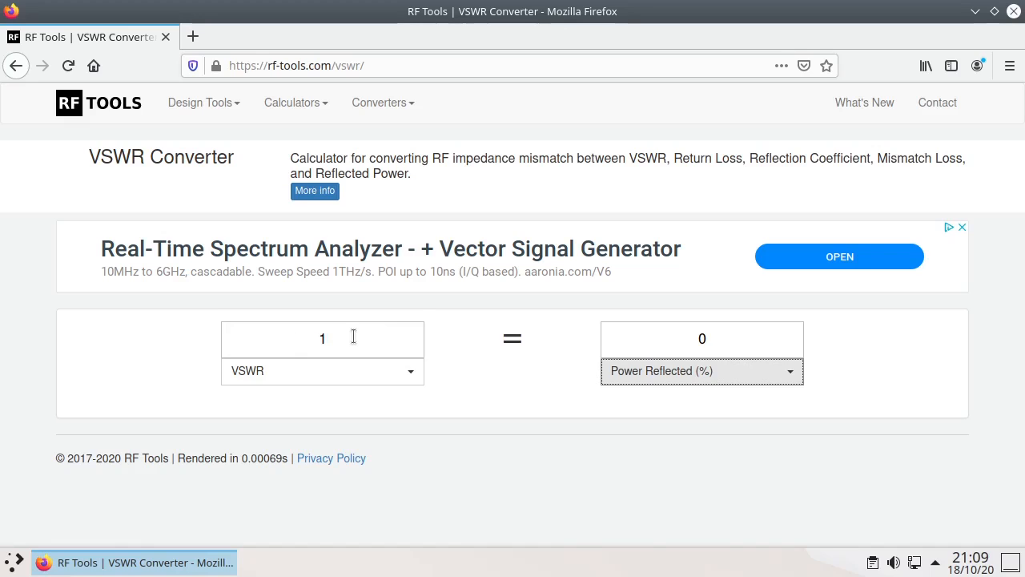
double_click(294, 333)
type("2")
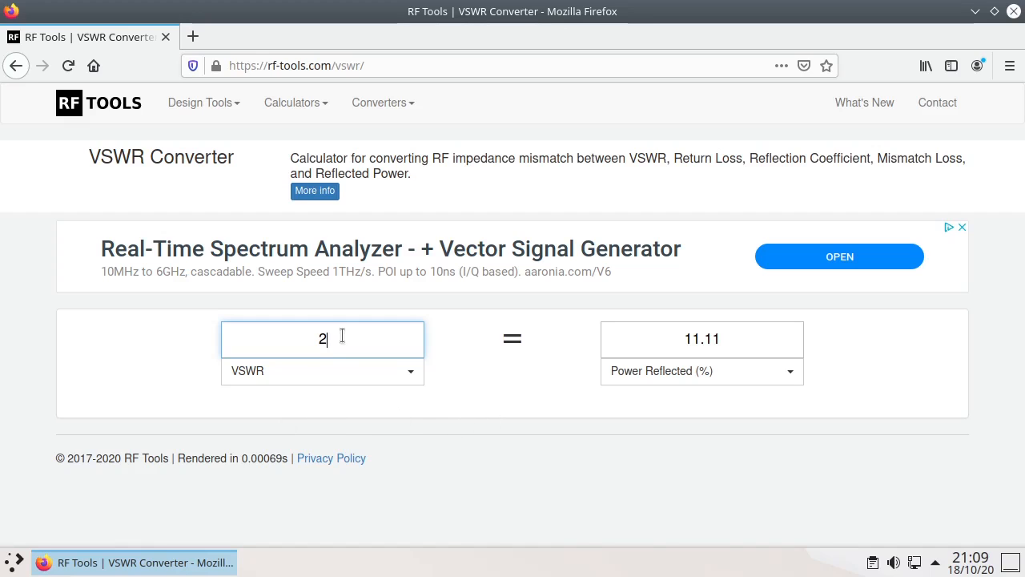
Open the Frequency to Wavelength converter and set the dielectric media to Solid Teflon (PTFE), VF = 0.69
left_click(392, 107)
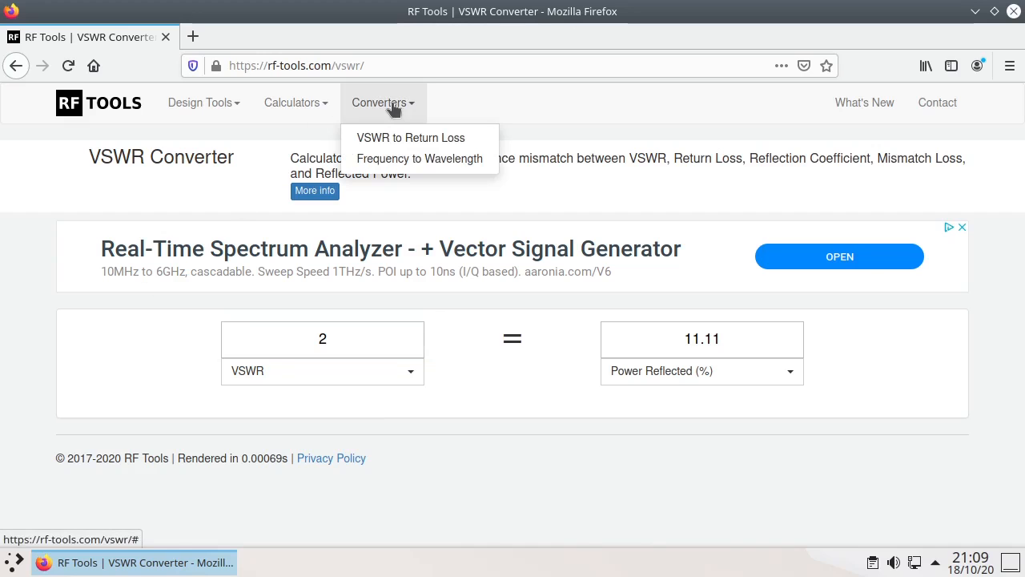
left_click(404, 161)
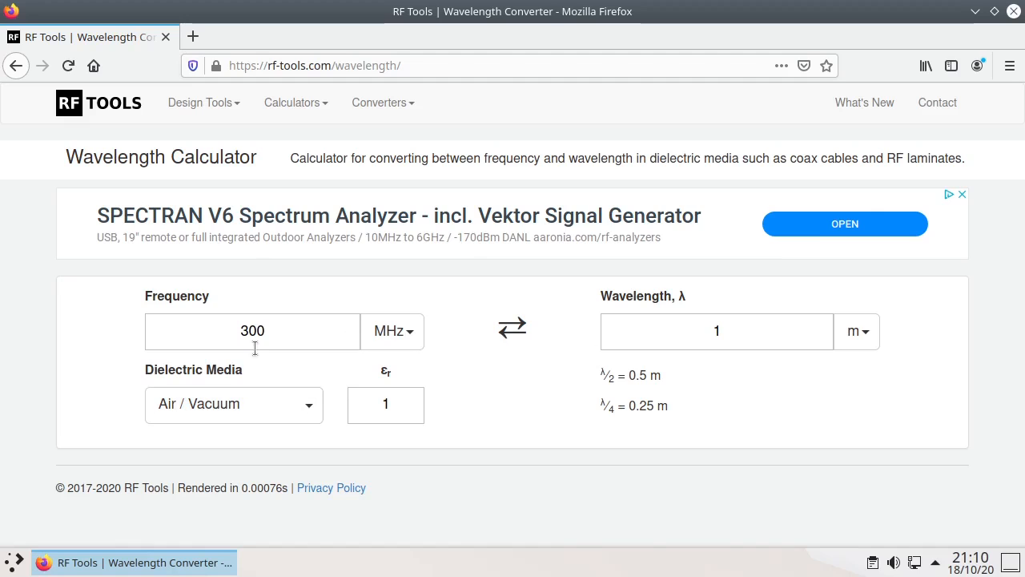
left_click(289, 414)
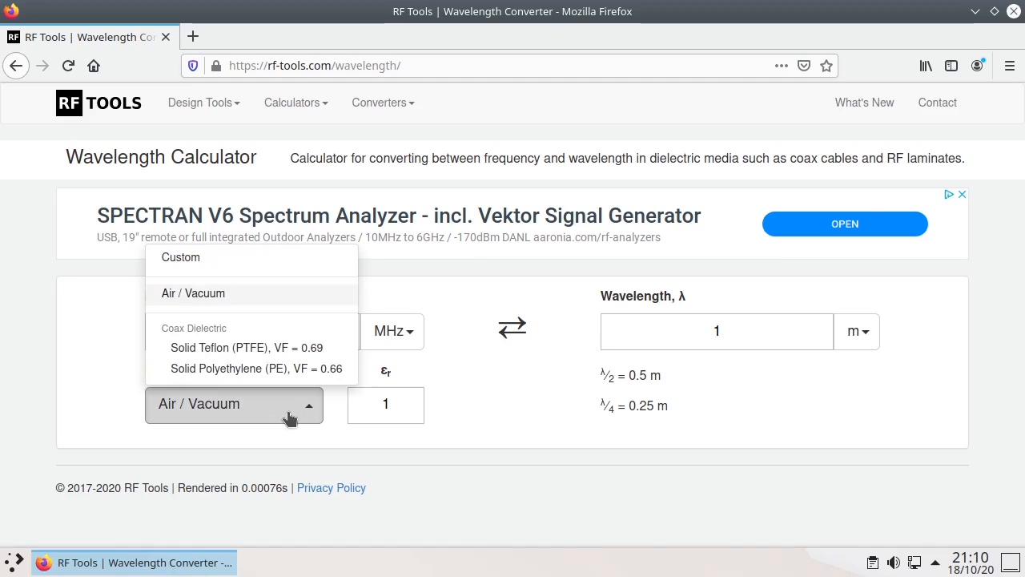
left_click(219, 354)
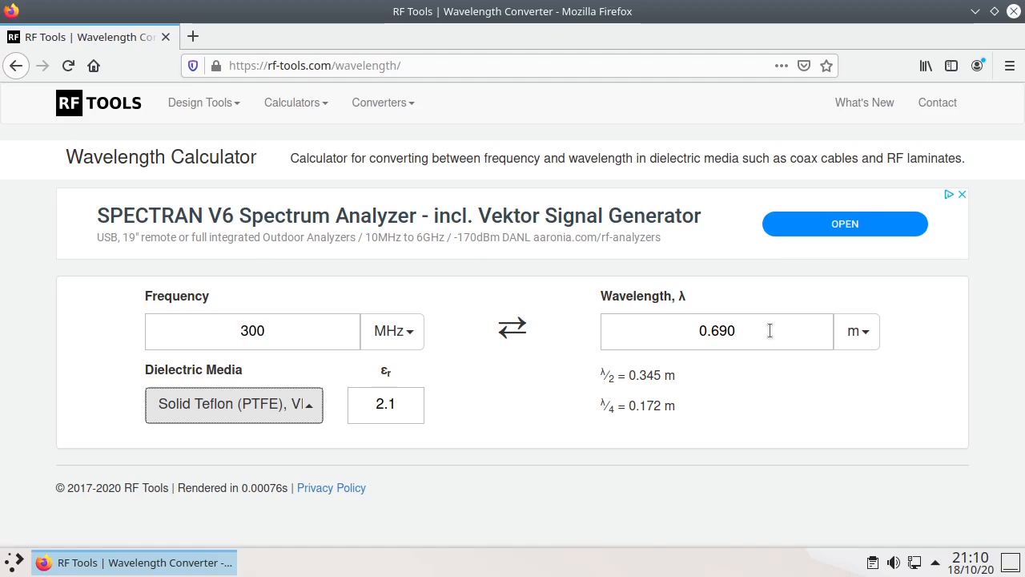
Set the wavelength to 1 m to find the matching frequency in solid Teflon
left_click_drag(787, 337, 615, 335)
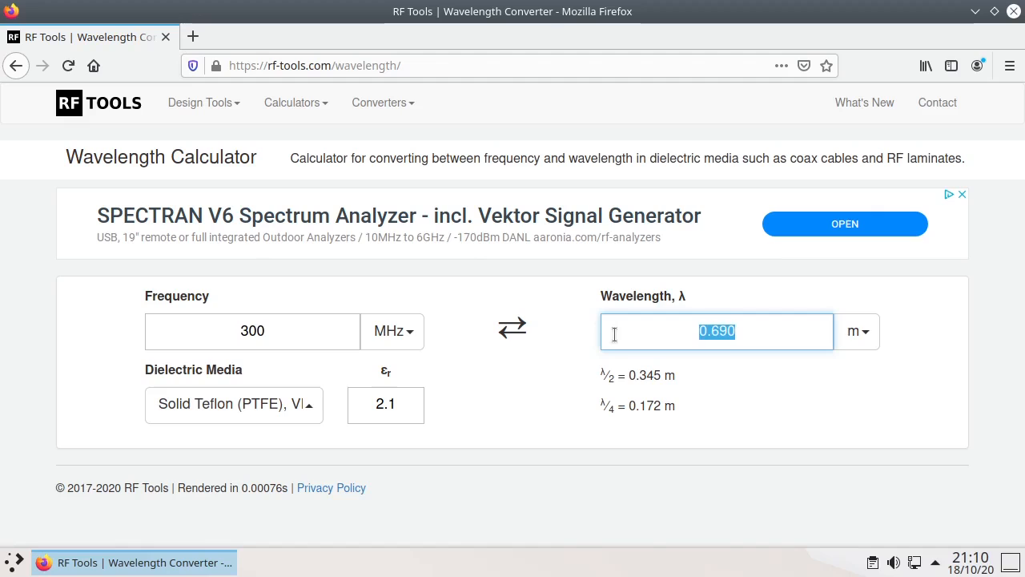
type("1")
left_click(259, 328)
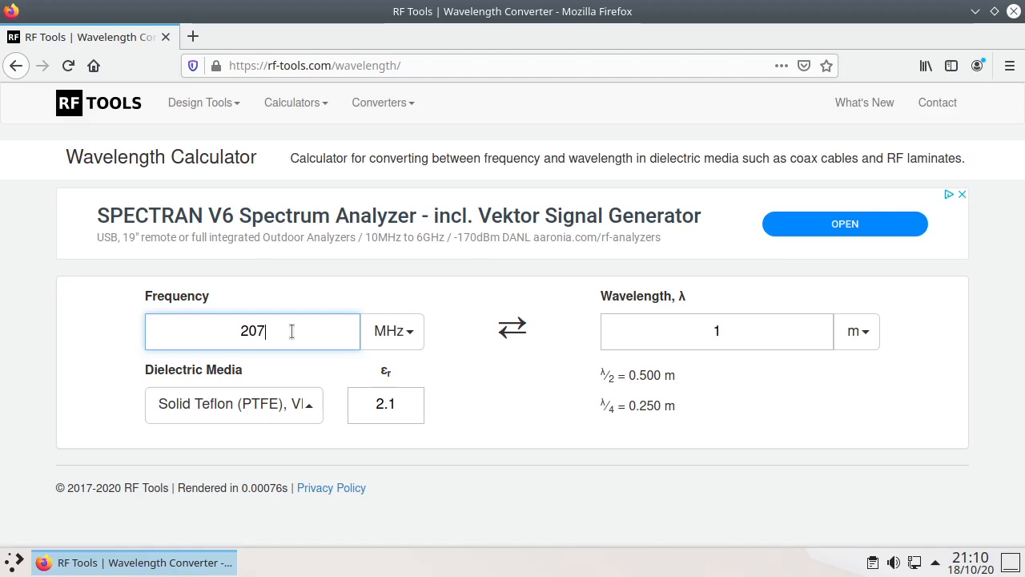
Return to the LC Filters design tool
left_click(199, 108)
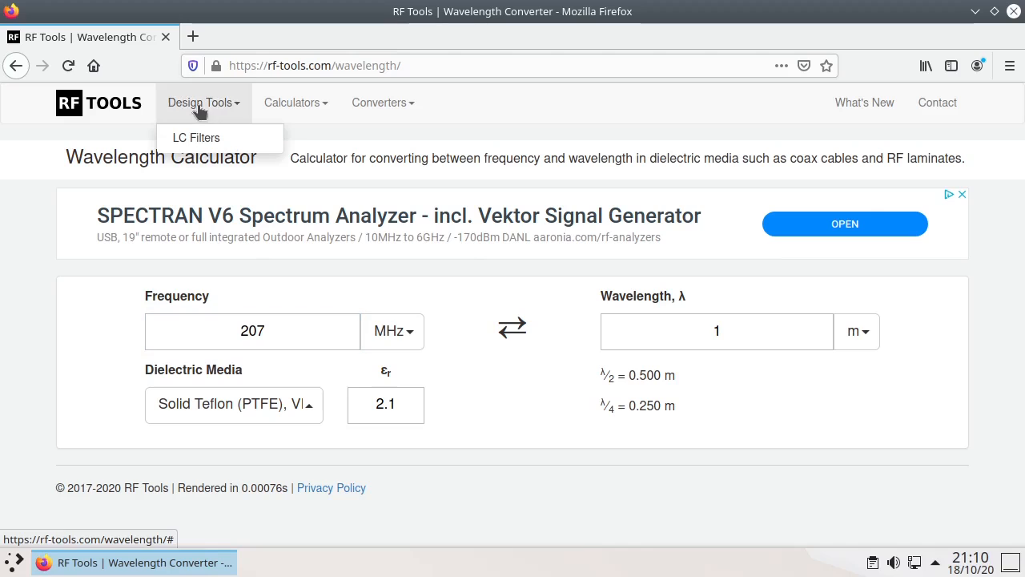
left_click(196, 137)
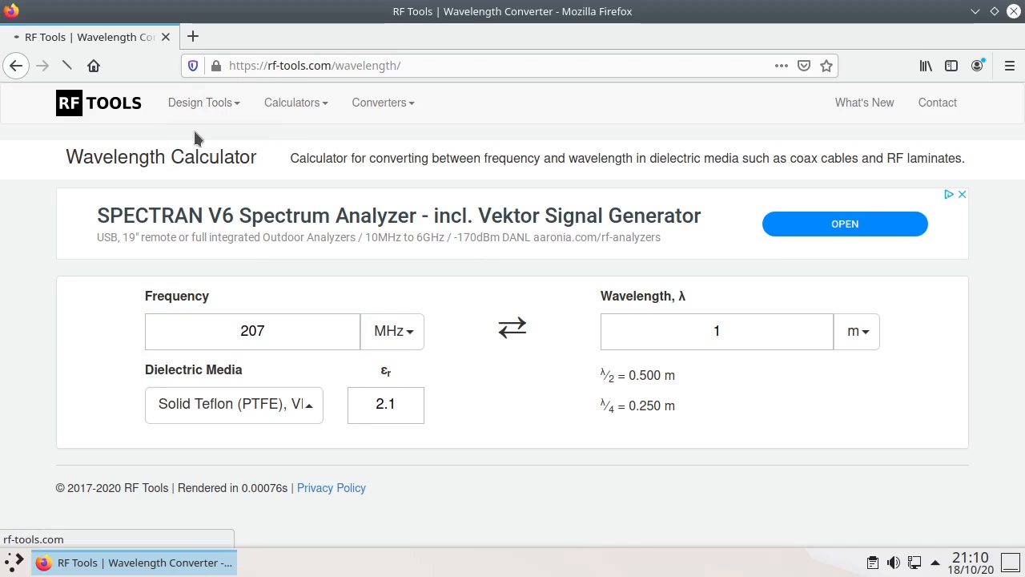